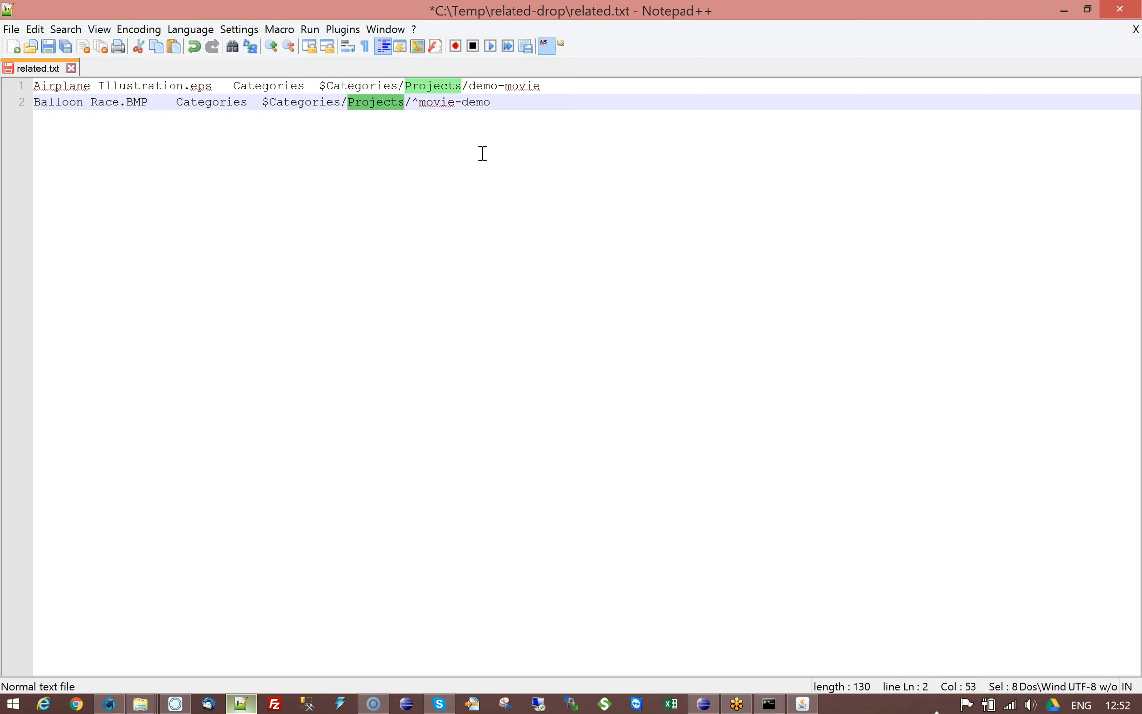
# Step: Save related.txt, then start the hotfolder-create-related-category-from-text-file workflow again in the server console
pyautogui.hotkey('ctrl', 's')
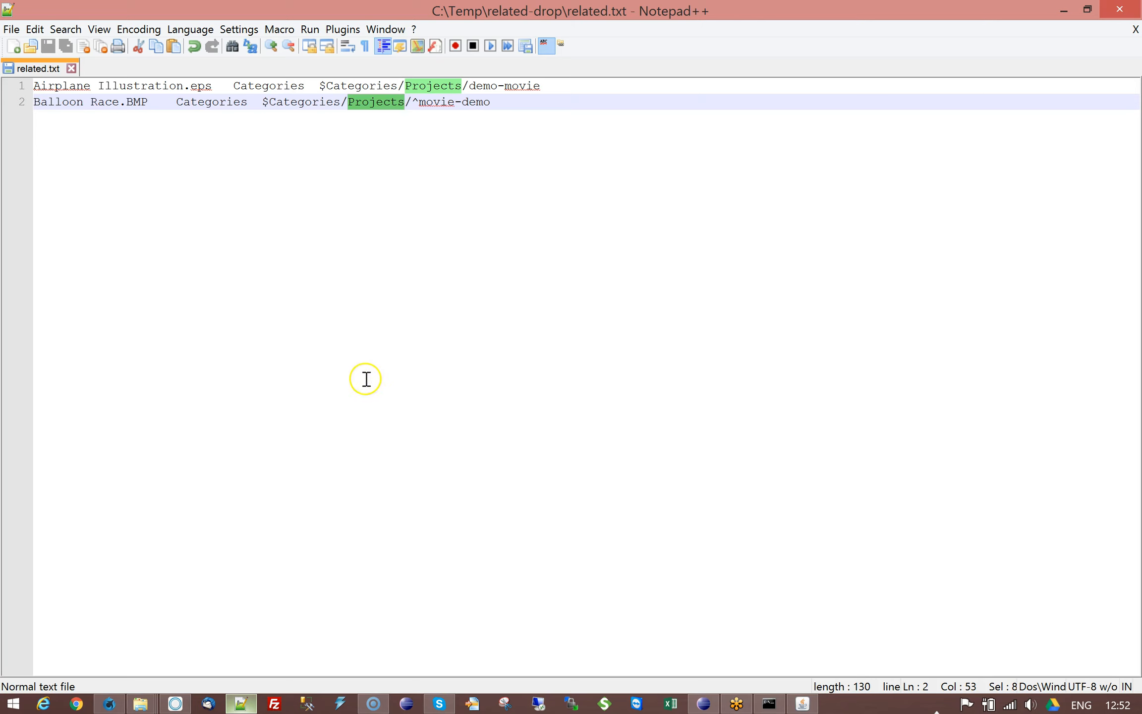
pyautogui.click(112, 704)
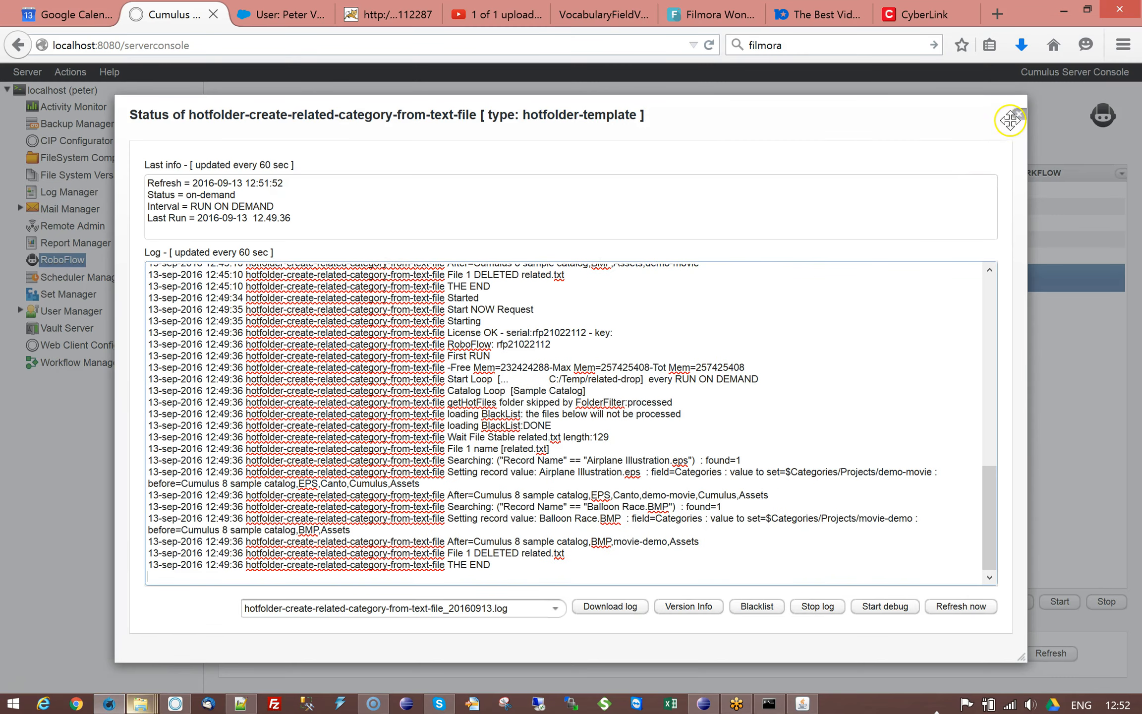
pyautogui.click(1018, 115)
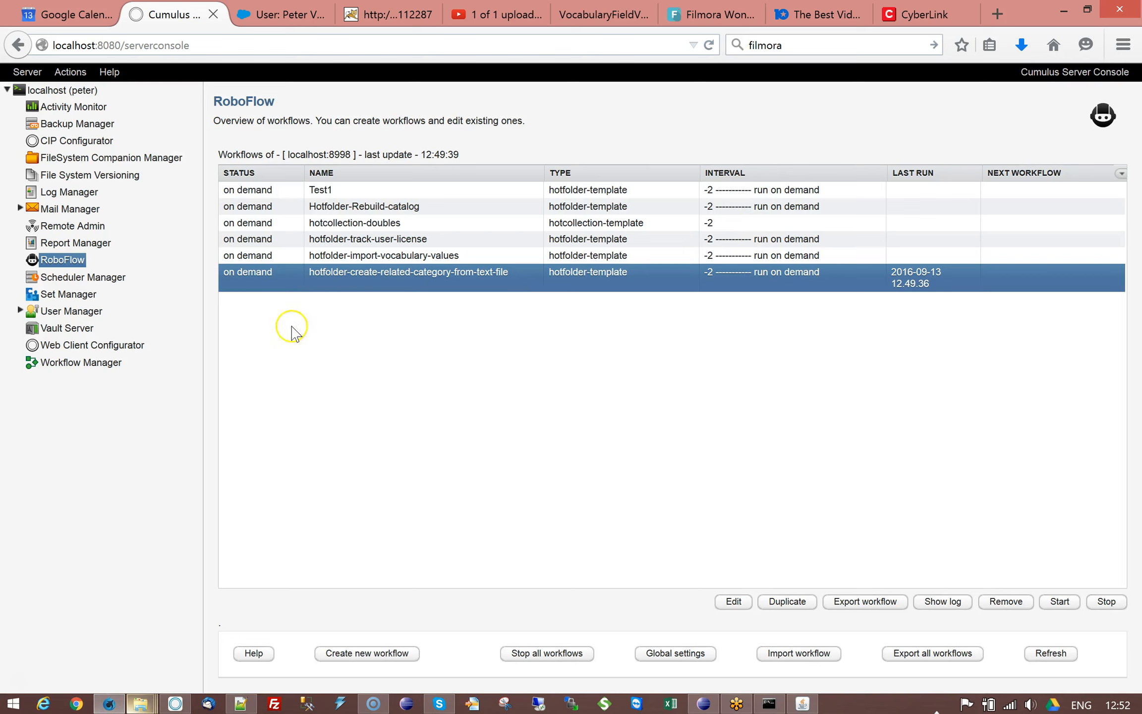
pyautogui.click(1059, 602)
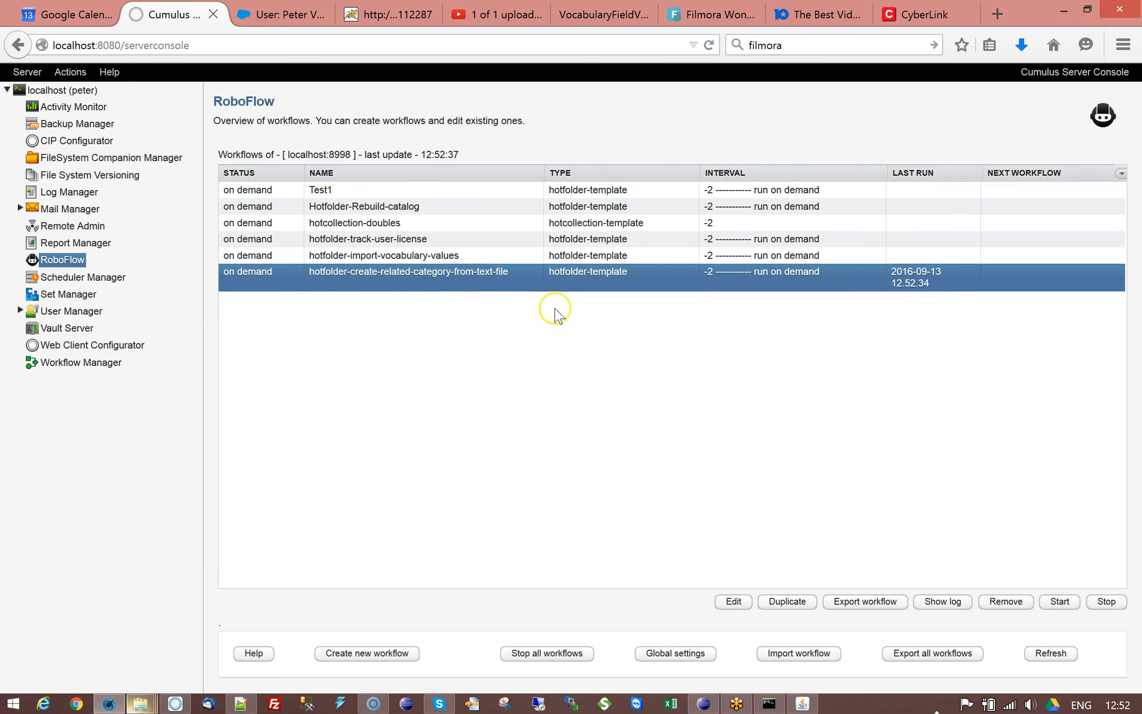
# Step: Open the workflow's log and examine the latest run's entries for the records' category values
pyautogui.click(943, 601)
pyautogui.moveTo(988, 347); pyautogui.dragTo(984, 588)
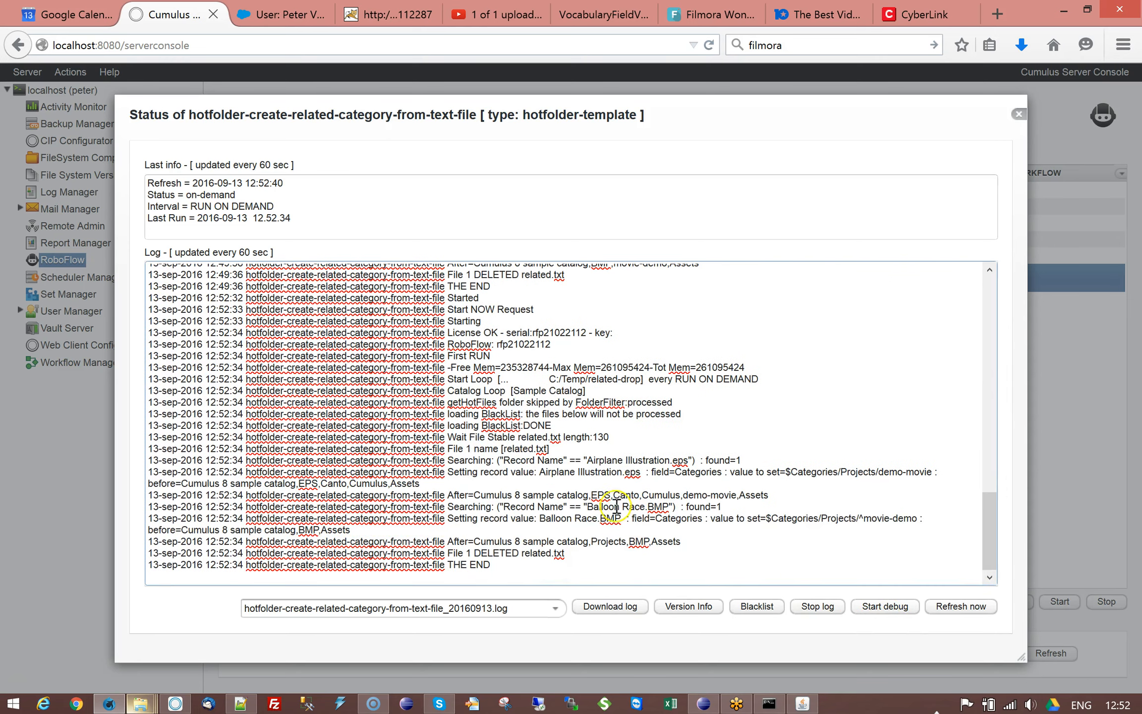
pyautogui.moveTo(182, 531); pyautogui.dragTo(314, 532)
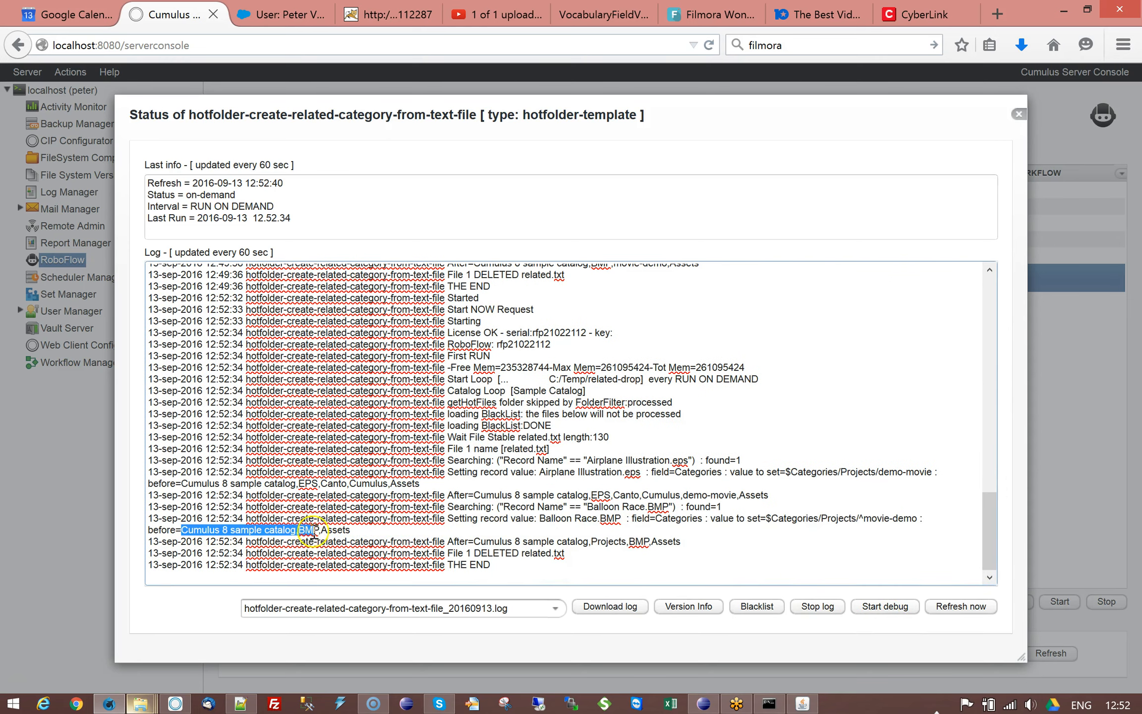
pyautogui.click(415, 486)
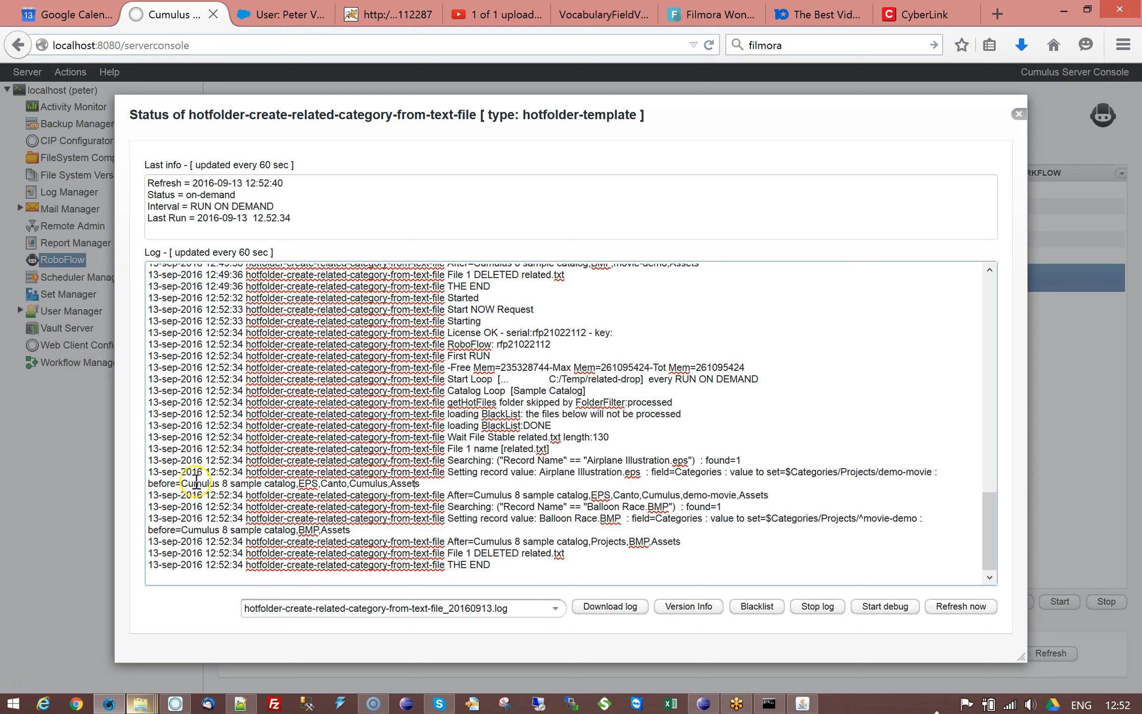
pyautogui.moveTo(181, 483); pyautogui.dragTo(415, 483)
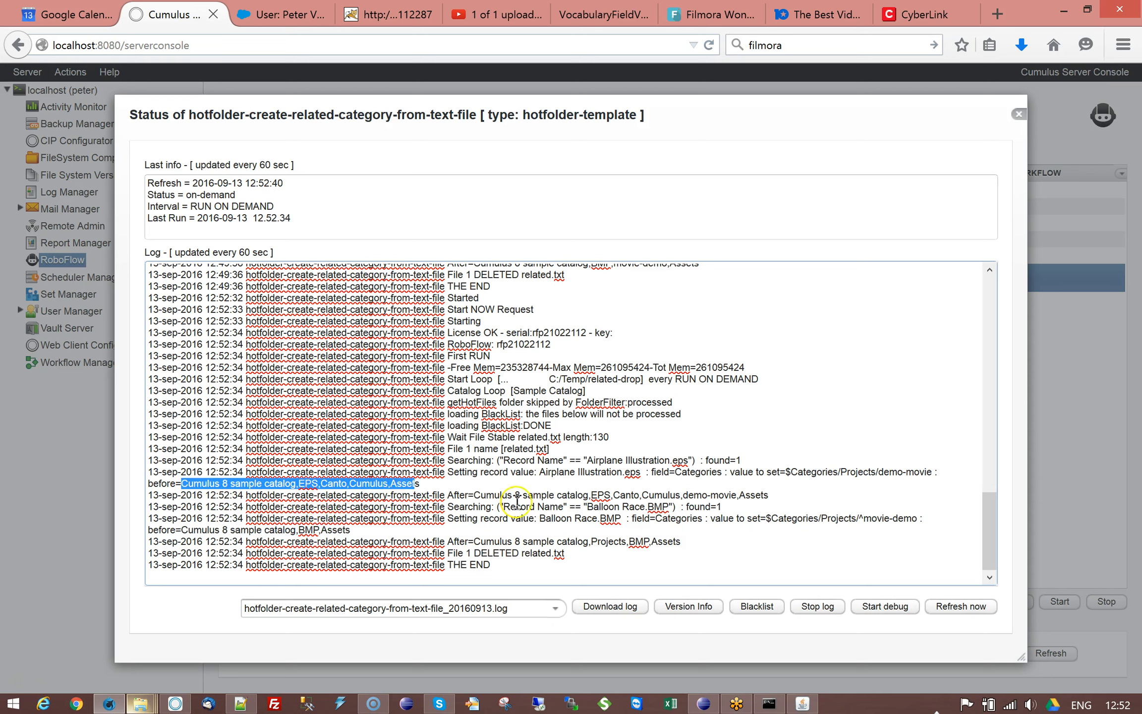
pyautogui.moveTo(684, 495); pyautogui.dragTo(737, 494)
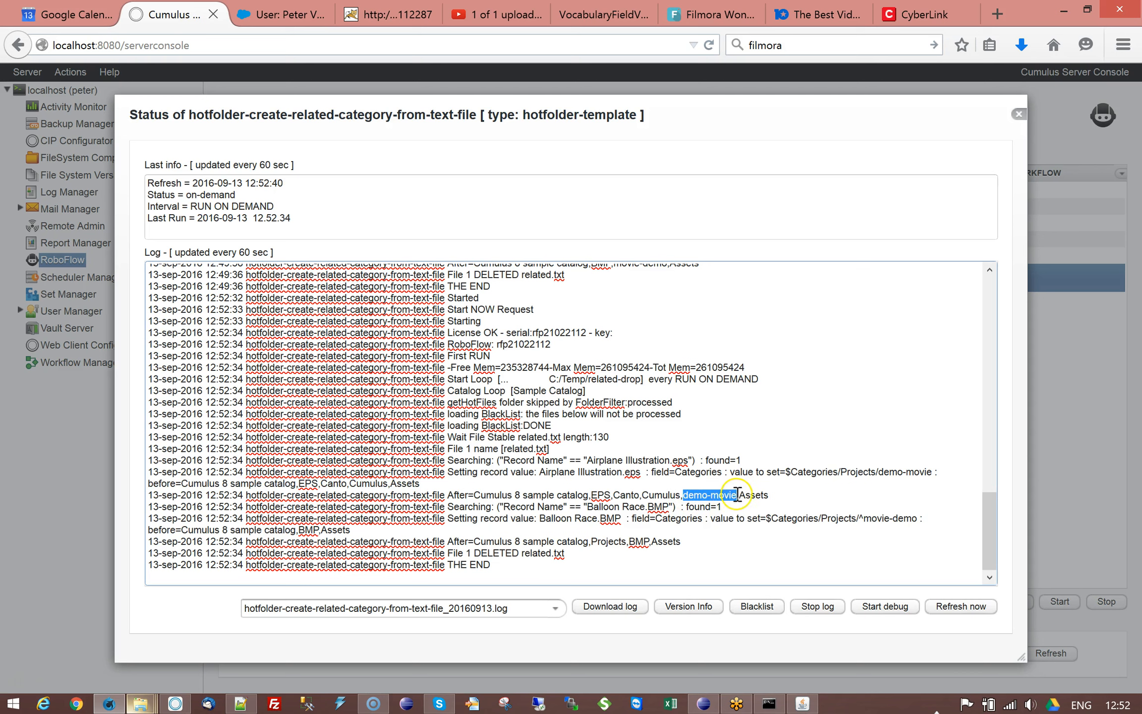
pyautogui.click(461, 495)
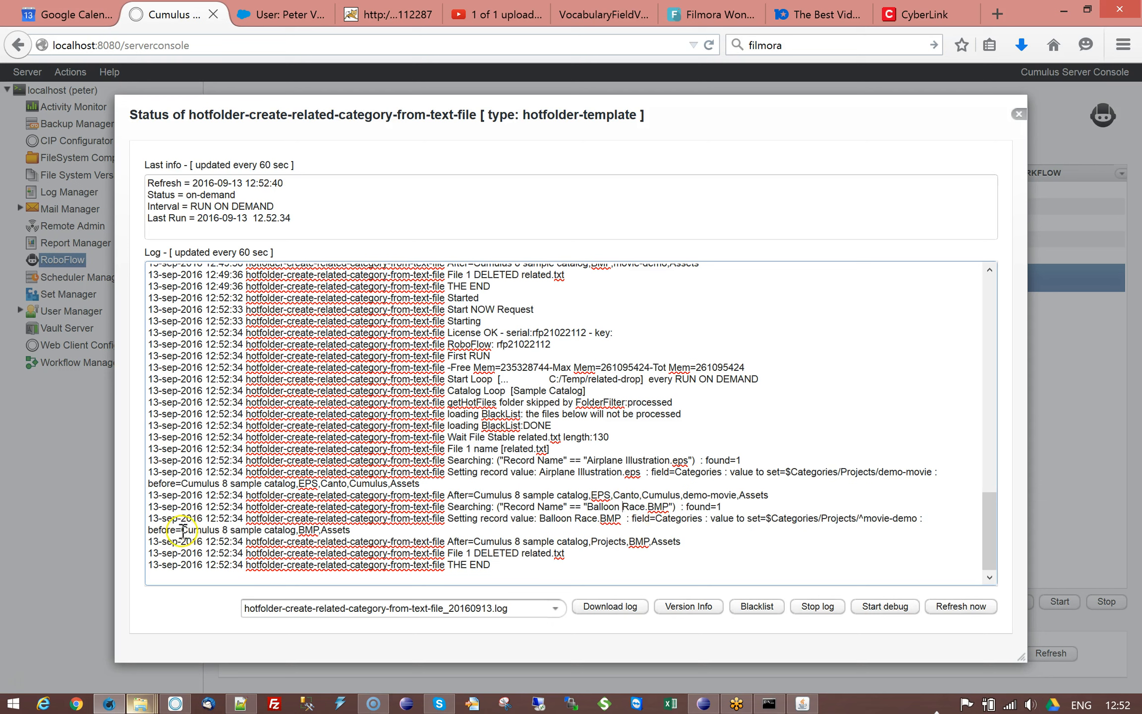
pyautogui.moveTo(181, 529); pyautogui.dragTo(320, 532)
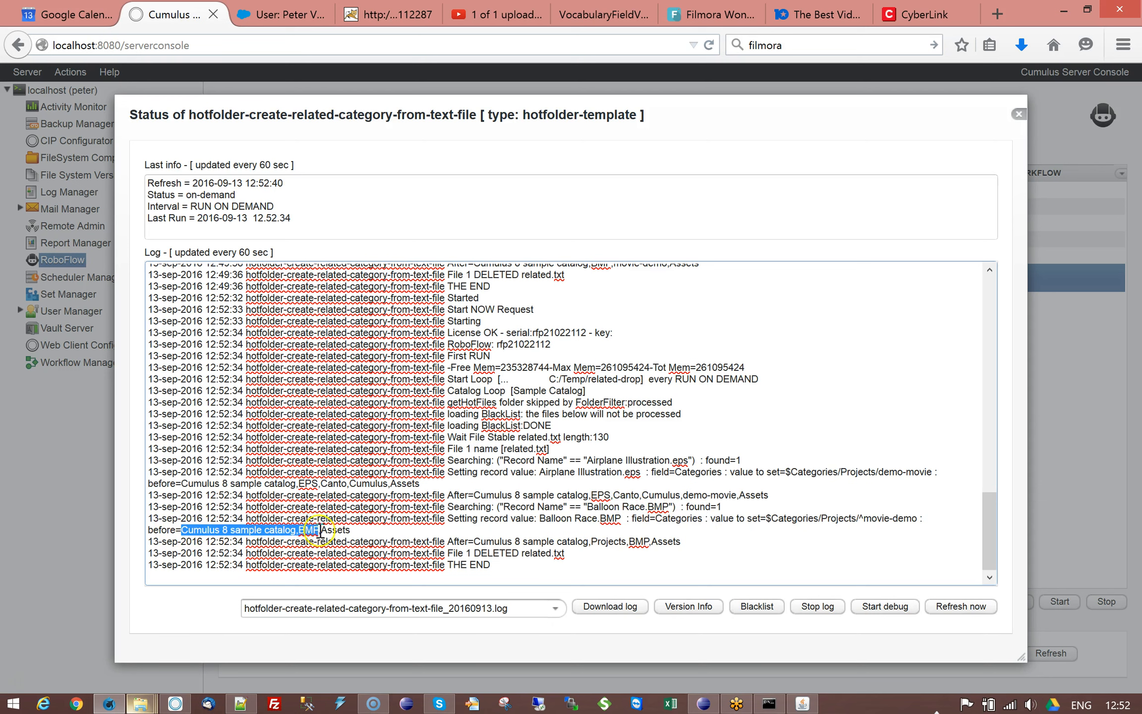
pyautogui.click(495, 541)
pyautogui.moveTo(474, 541); pyautogui.dragTo(679, 543)
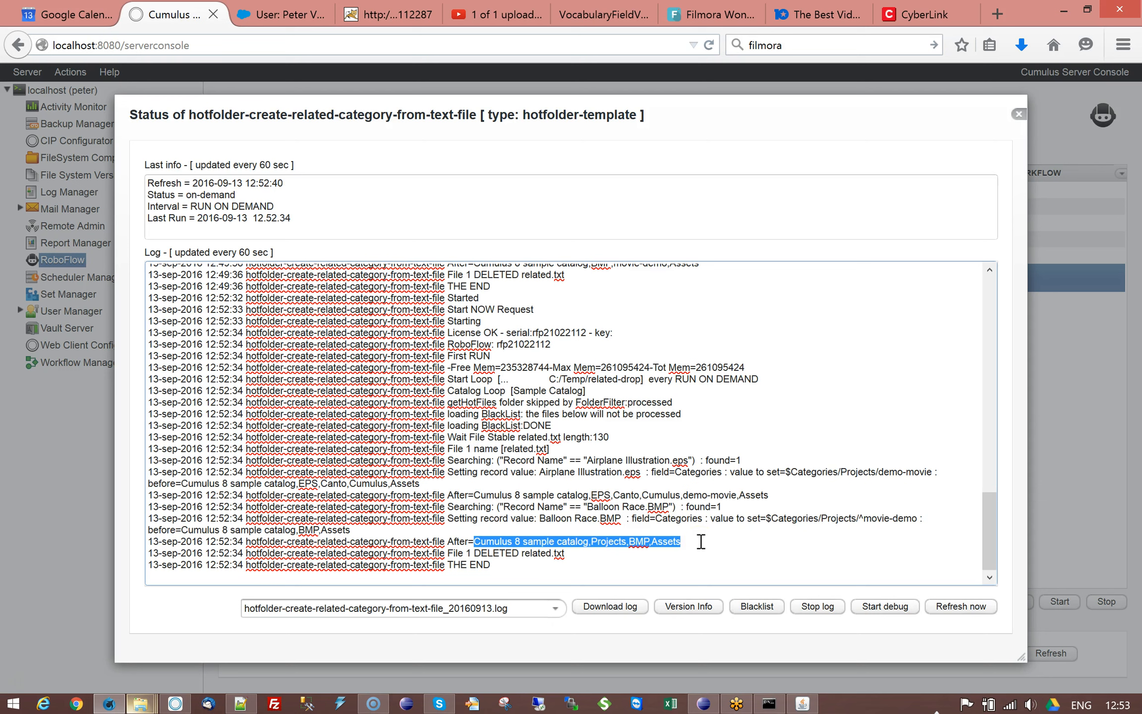
pyautogui.click(701, 541)
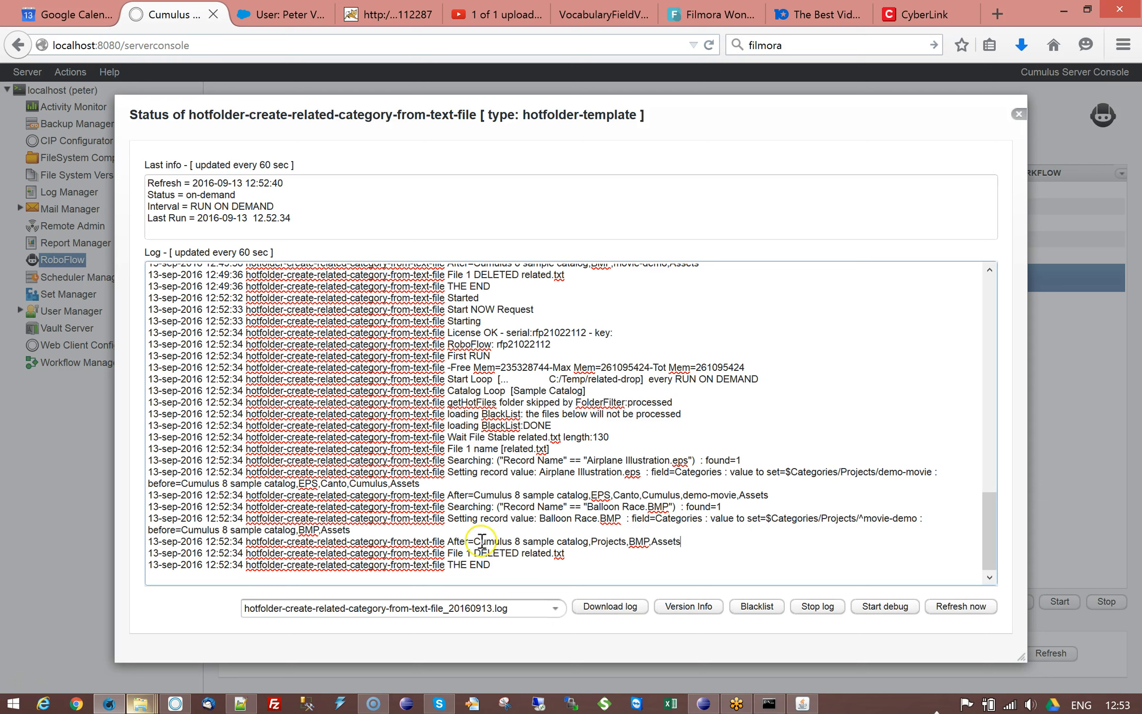
pyautogui.doubleClick(613, 542)
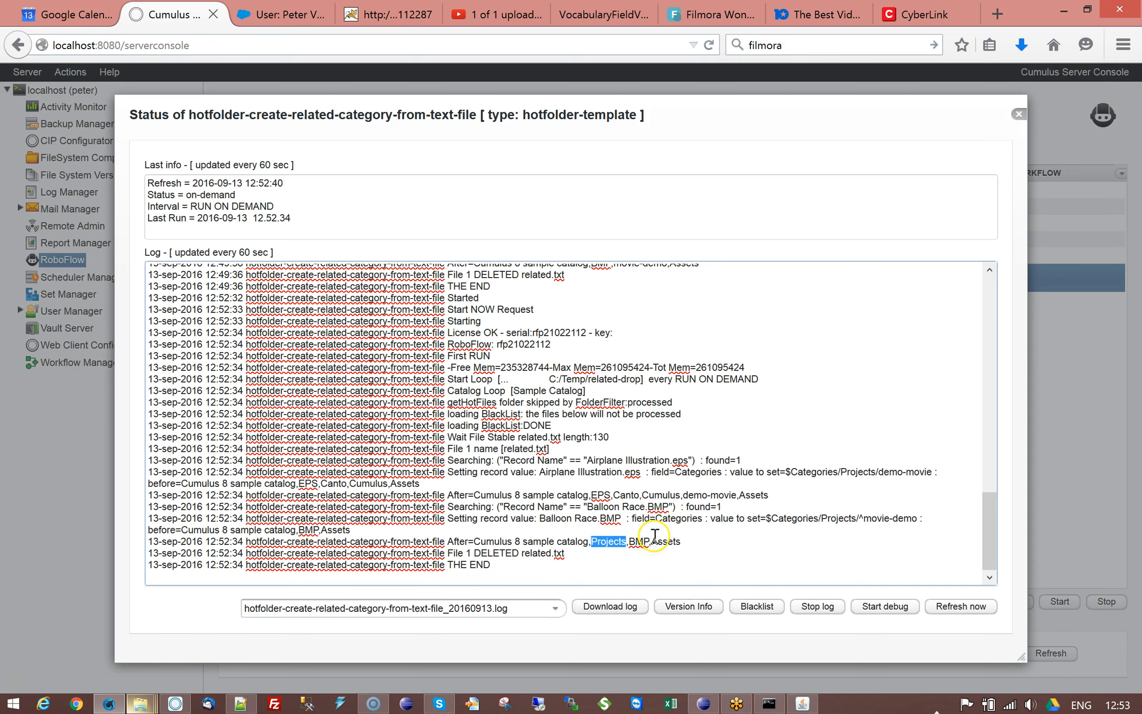
pyautogui.click(1019, 115)
# Step: Switch to the Cumulus catalog and examine the categories assigned to Airplane Illustration.eps and Balloon Race.BMP
pyautogui.click(175, 704)
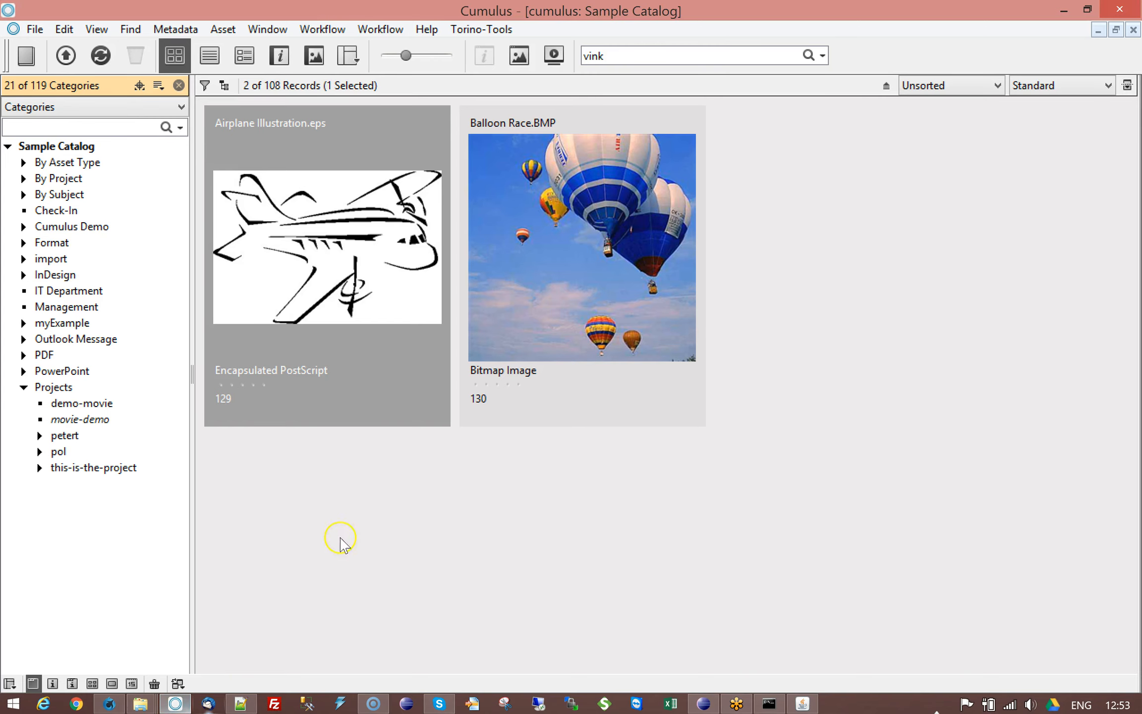
pyautogui.click(321, 233)
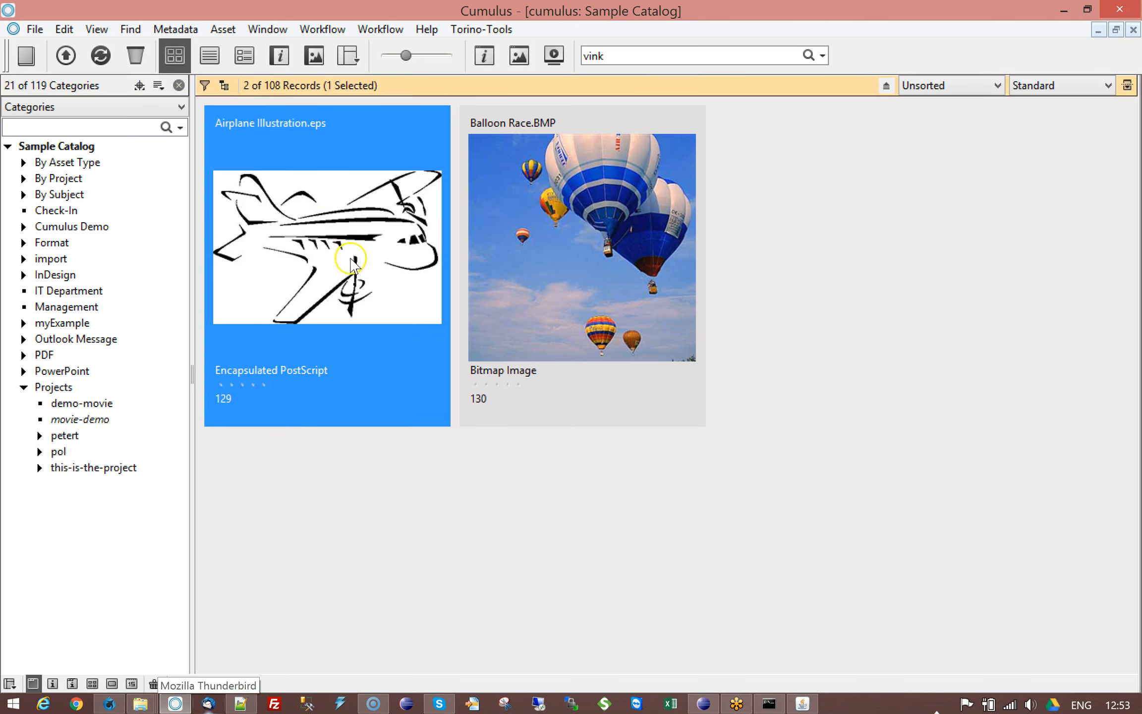
pyautogui.hotkey('ctrl', 'i')
pyautogui.moveTo(225, 52); pyautogui.dragTo(381, 67)
pyautogui.click(74, 421)
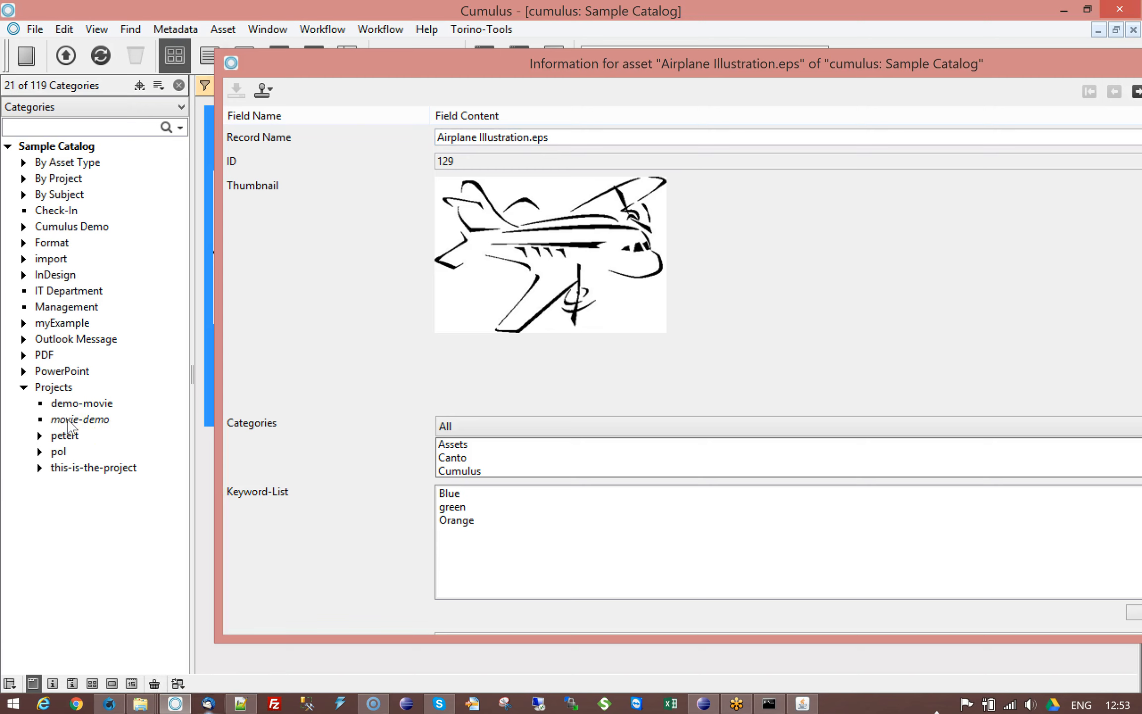
pyautogui.click(688, 64)
pyautogui.moveTo(688, 64); pyautogui.dragTo(544, 55)
pyautogui.click(613, 416)
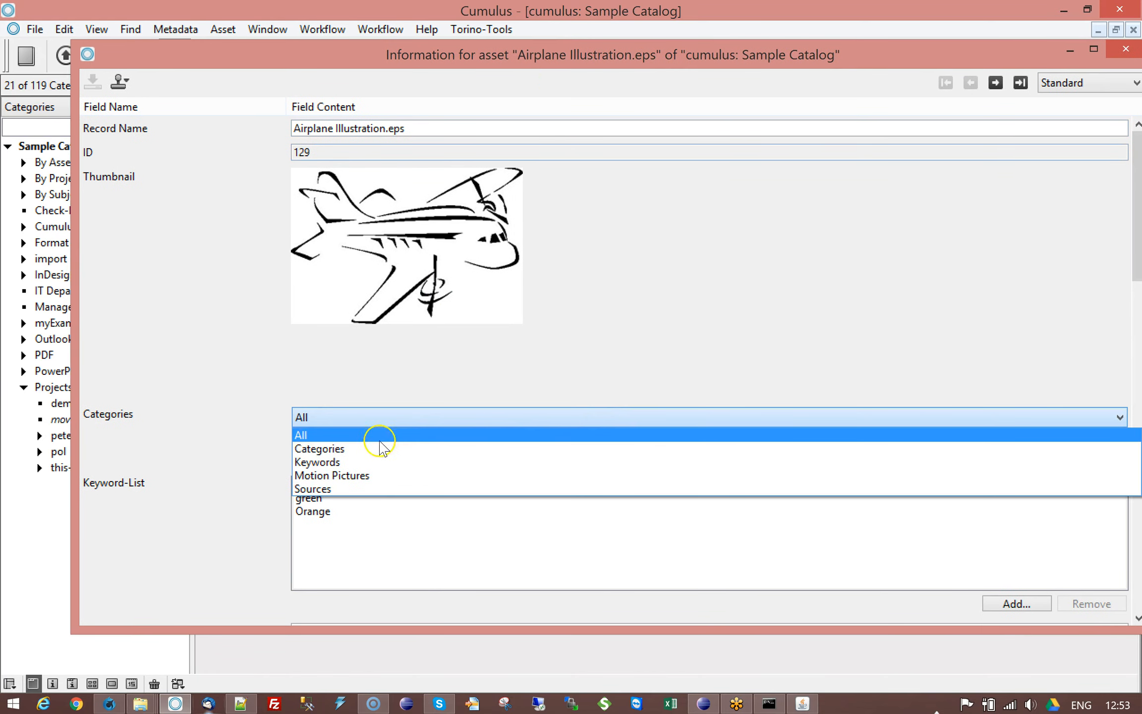
pyautogui.click(367, 449)
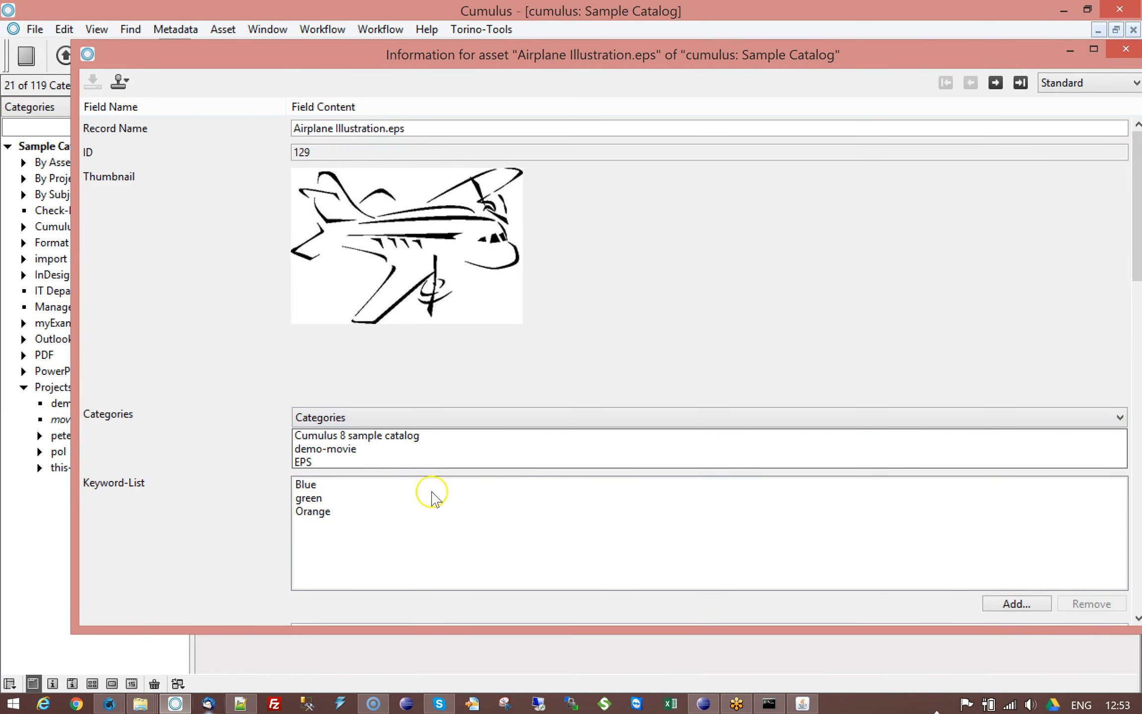
pyautogui.click(308, 448)
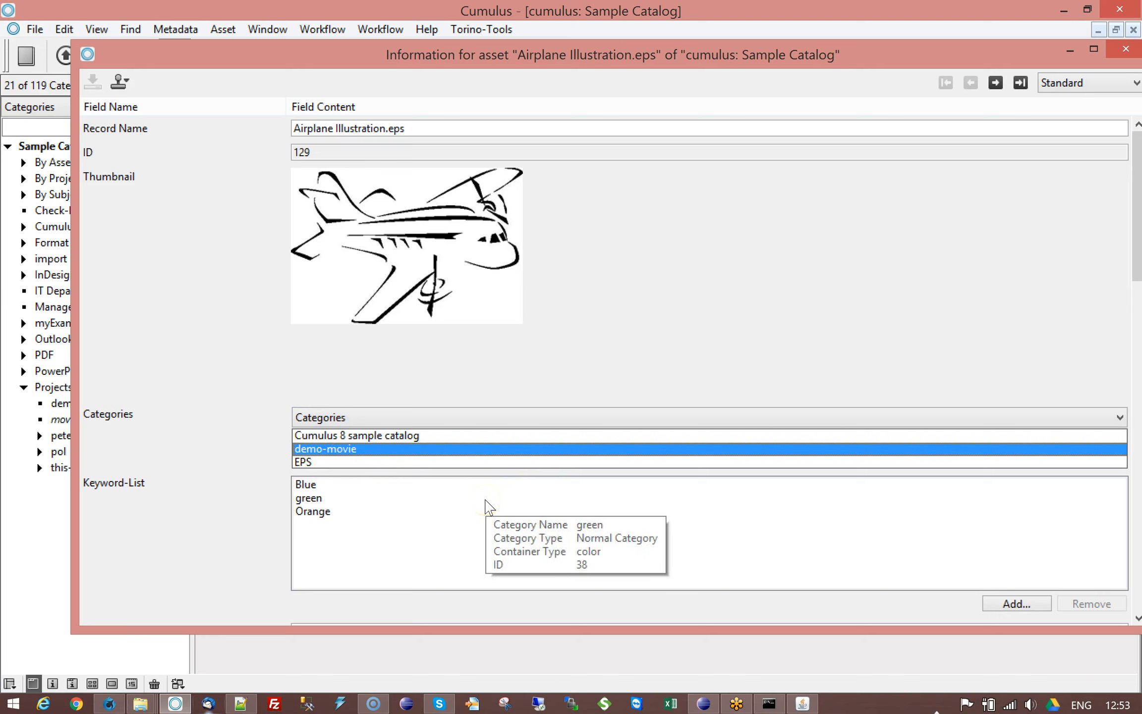
pyautogui.click(996, 82)
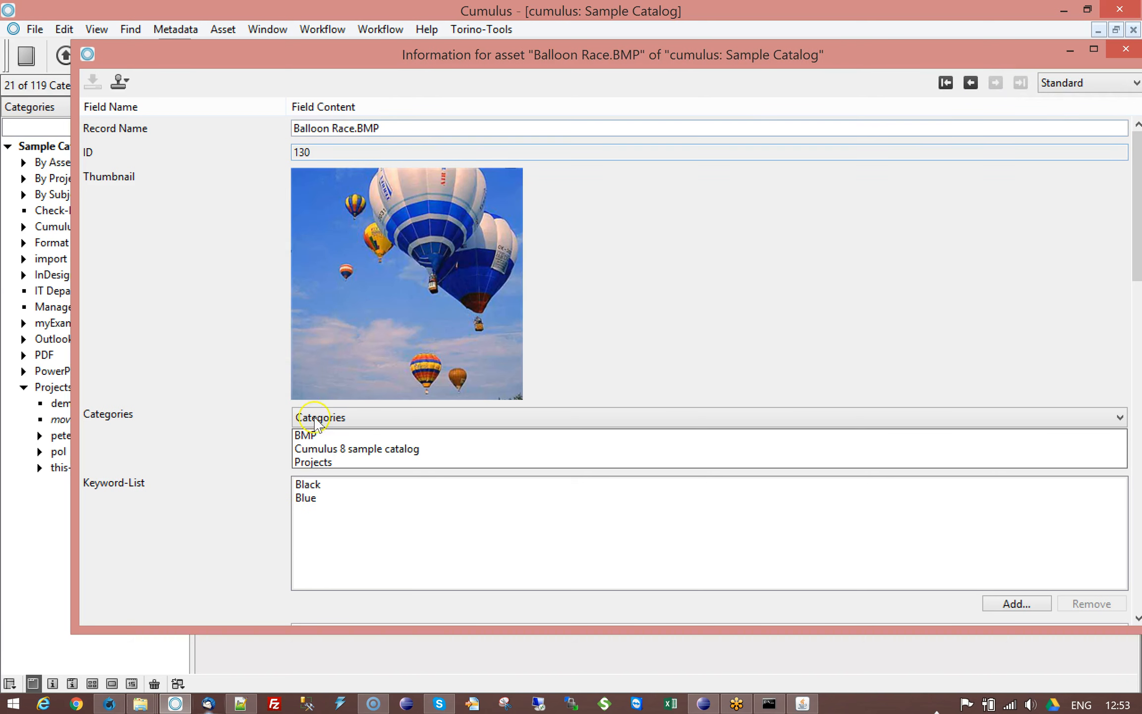
pyautogui.click(309, 464)
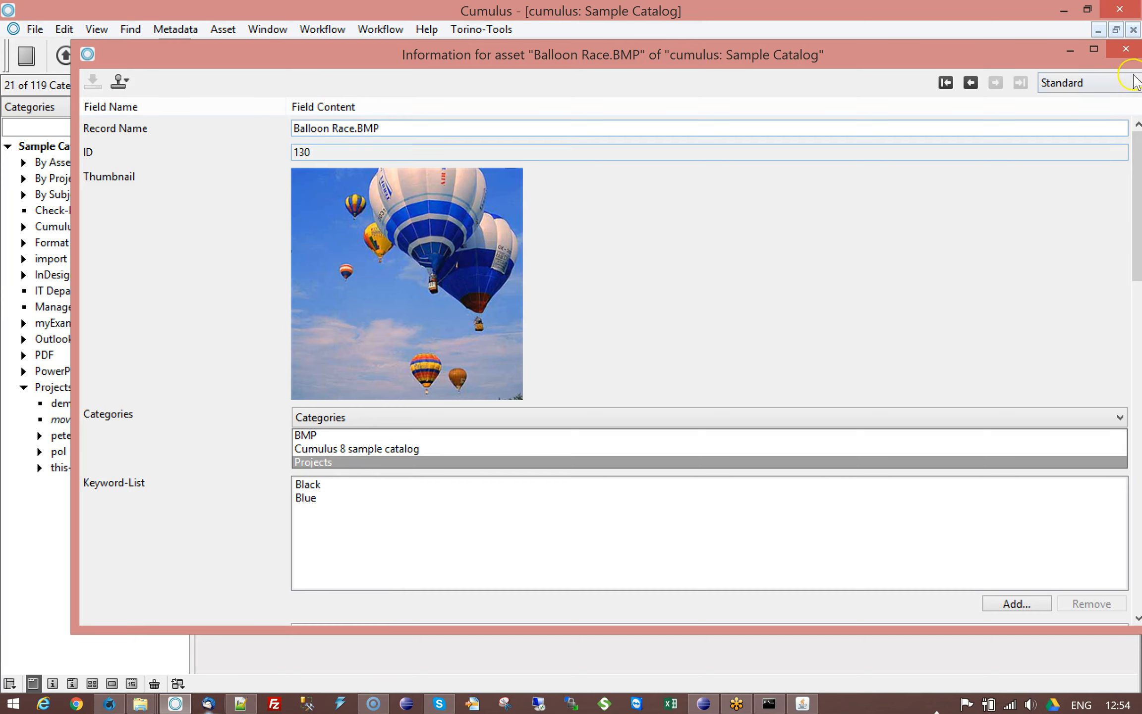
pyautogui.click(1126, 48)
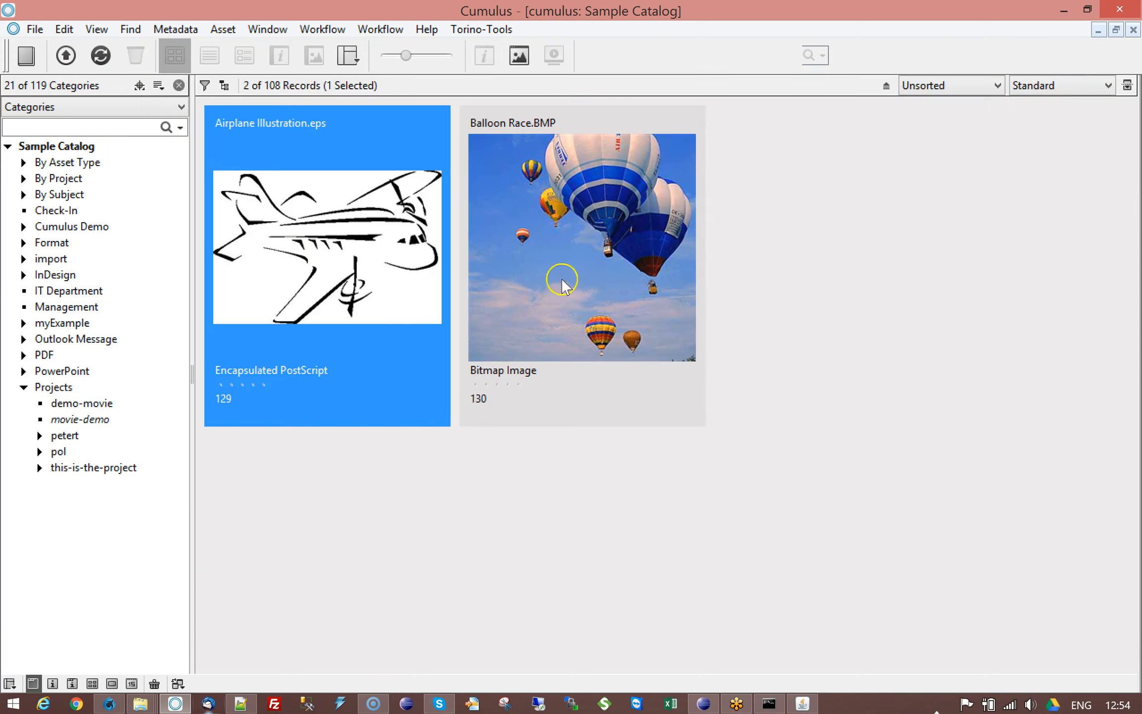
# Step: Inspect the original category of movie-demo and the information of demo-movie under Projects
pyautogui.click(53, 387)
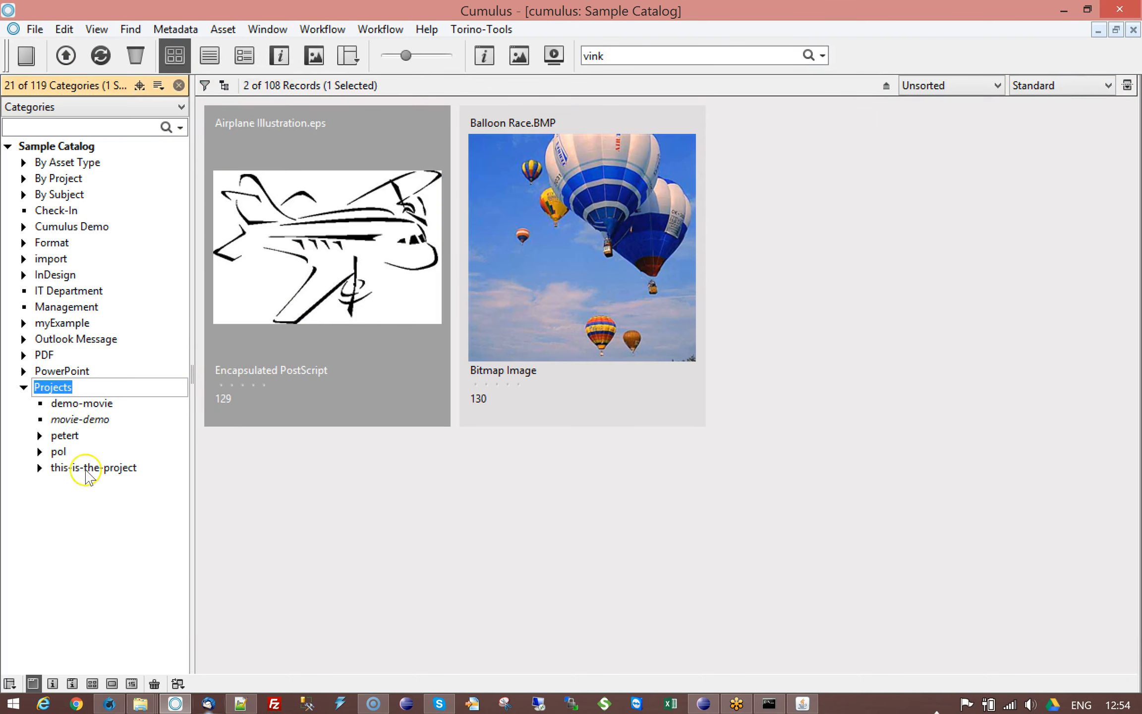
pyautogui.click(113, 420)
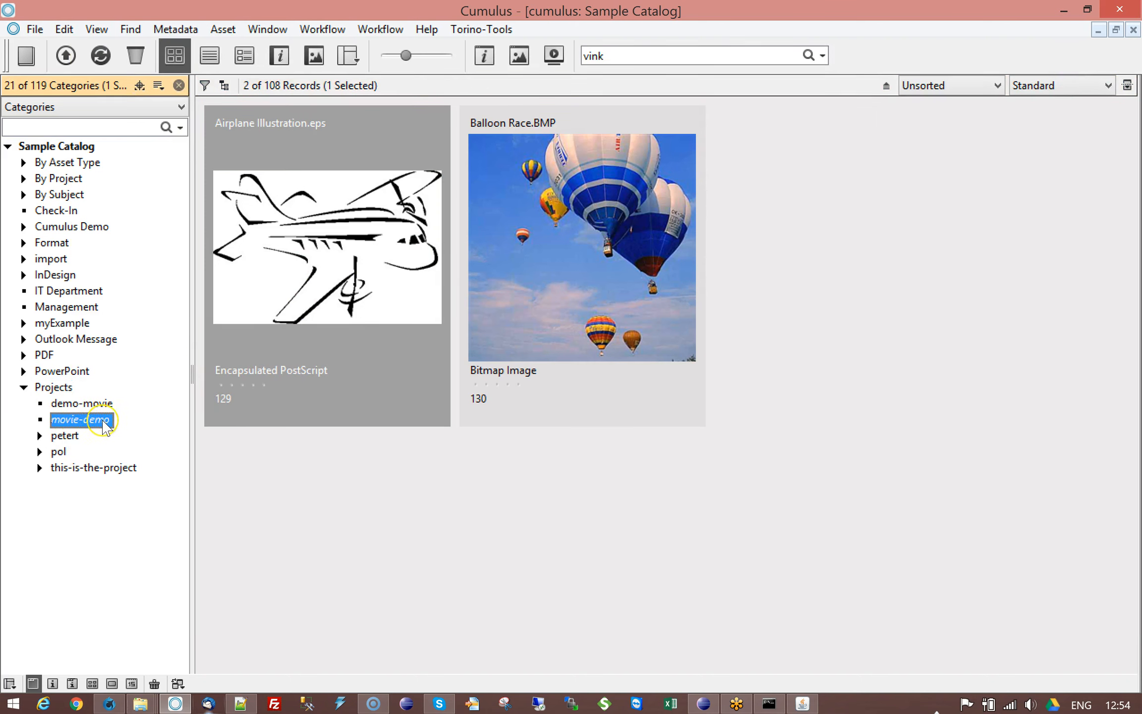
pyautogui.rightClick(105, 425)
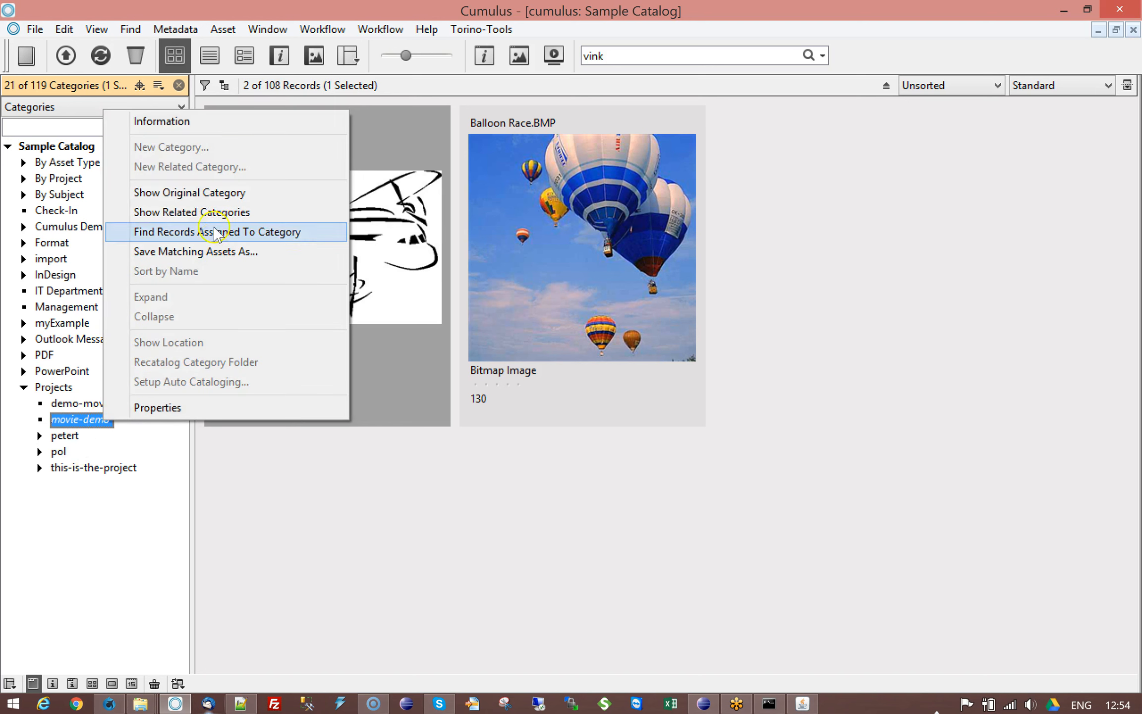
pyautogui.click(227, 194)
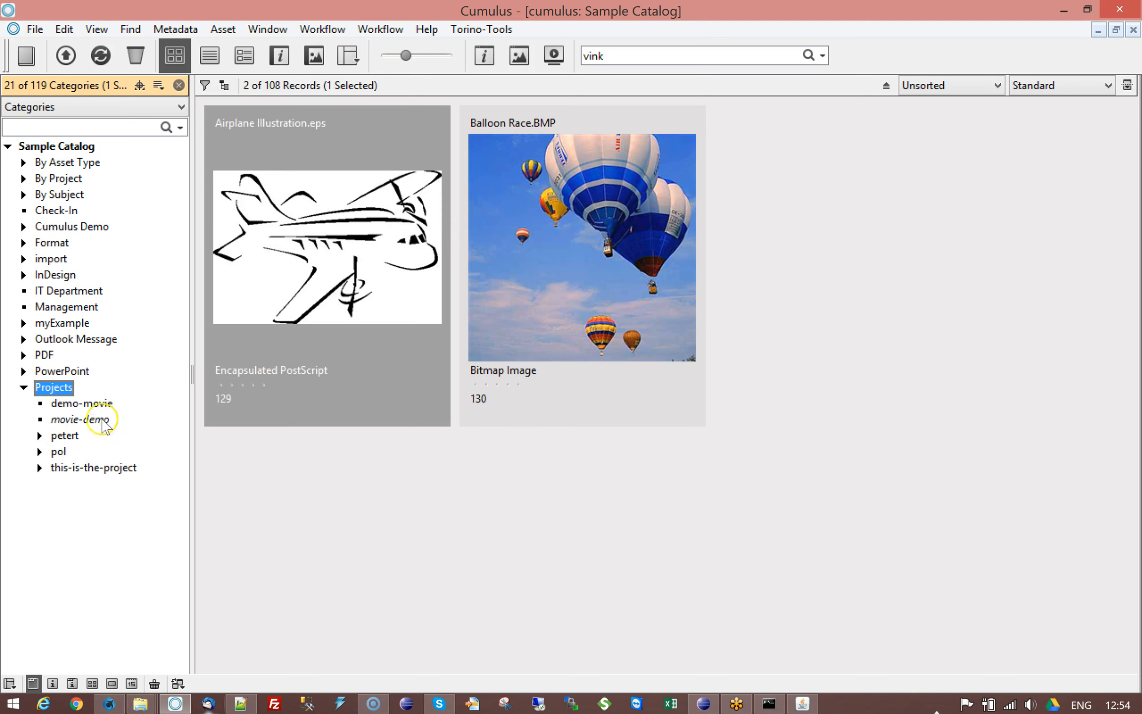
pyautogui.click(97, 402)
pyautogui.rightClick(101, 402)
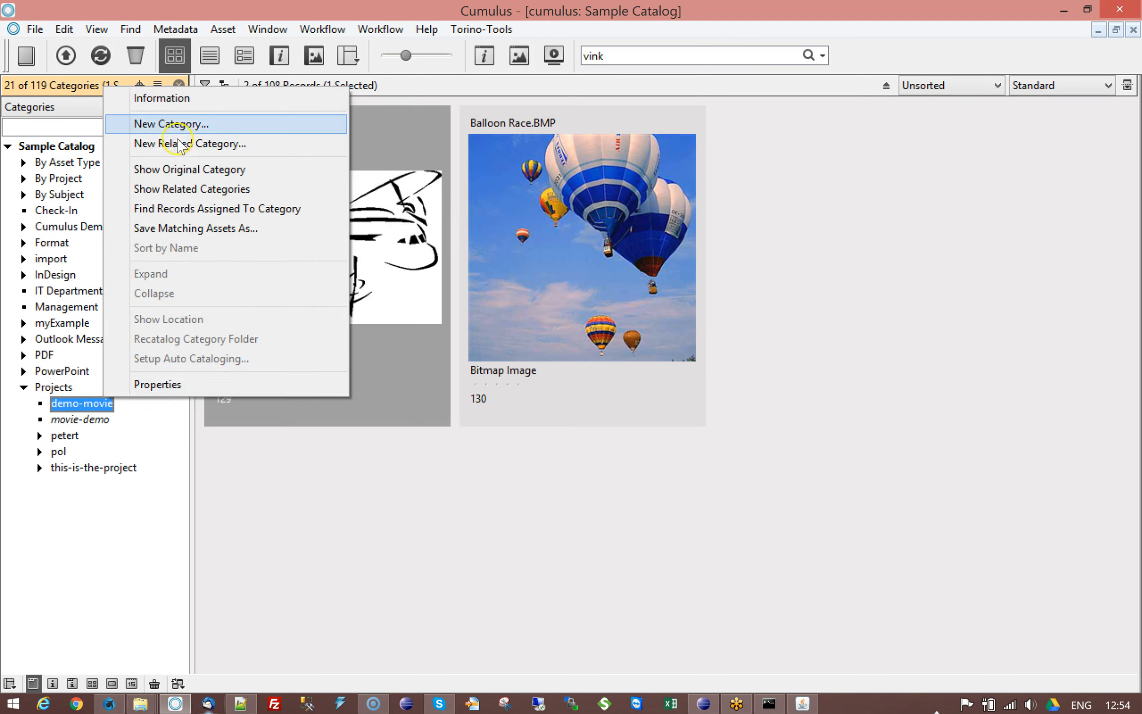
pyautogui.click(173, 98)
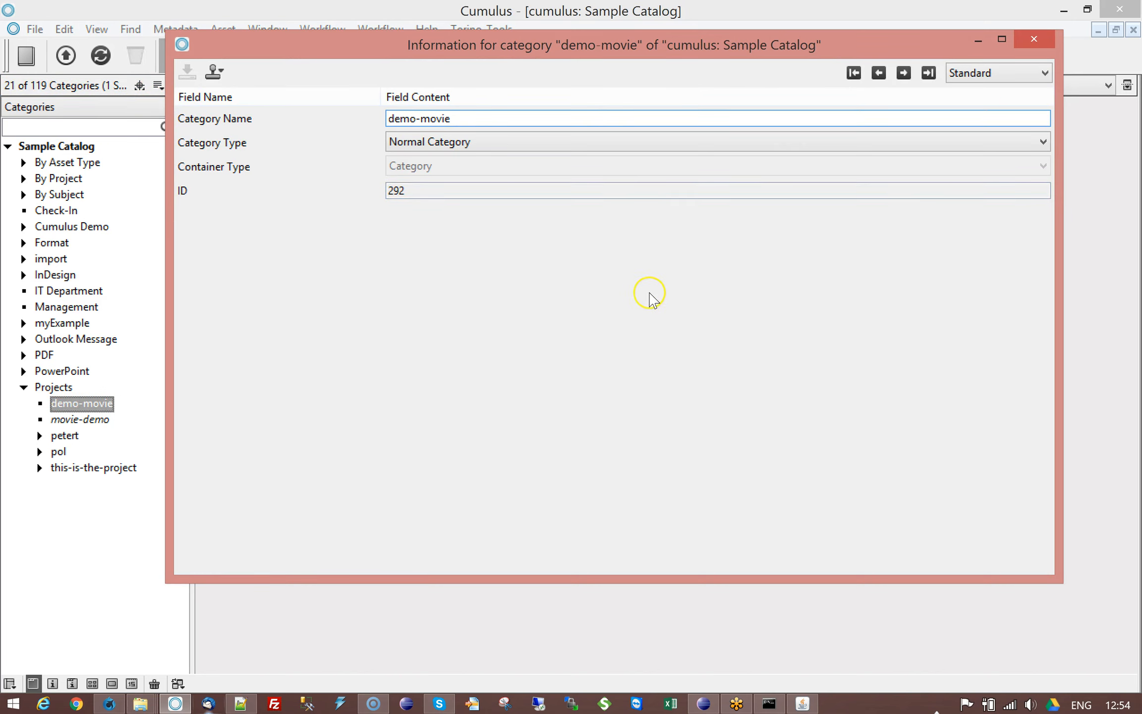
pyautogui.click(1035, 41)
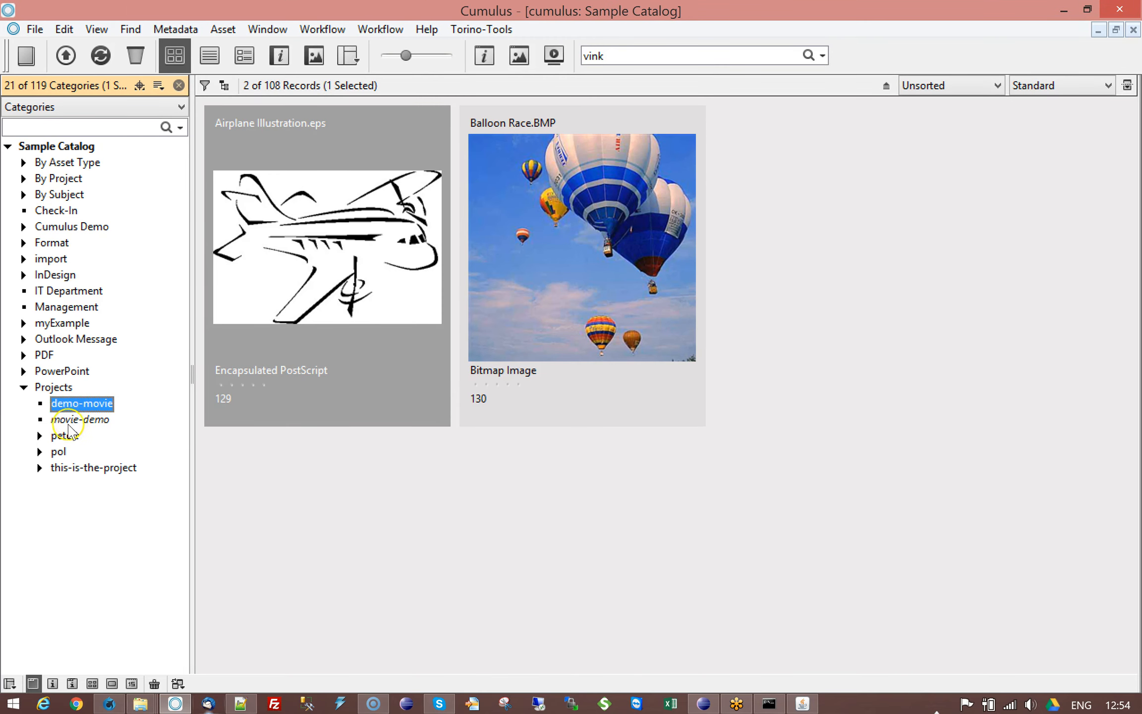
# Step: Delete the movie-demo category under Projects
pyautogui.click(82, 420)
pyautogui.click(135, 55)
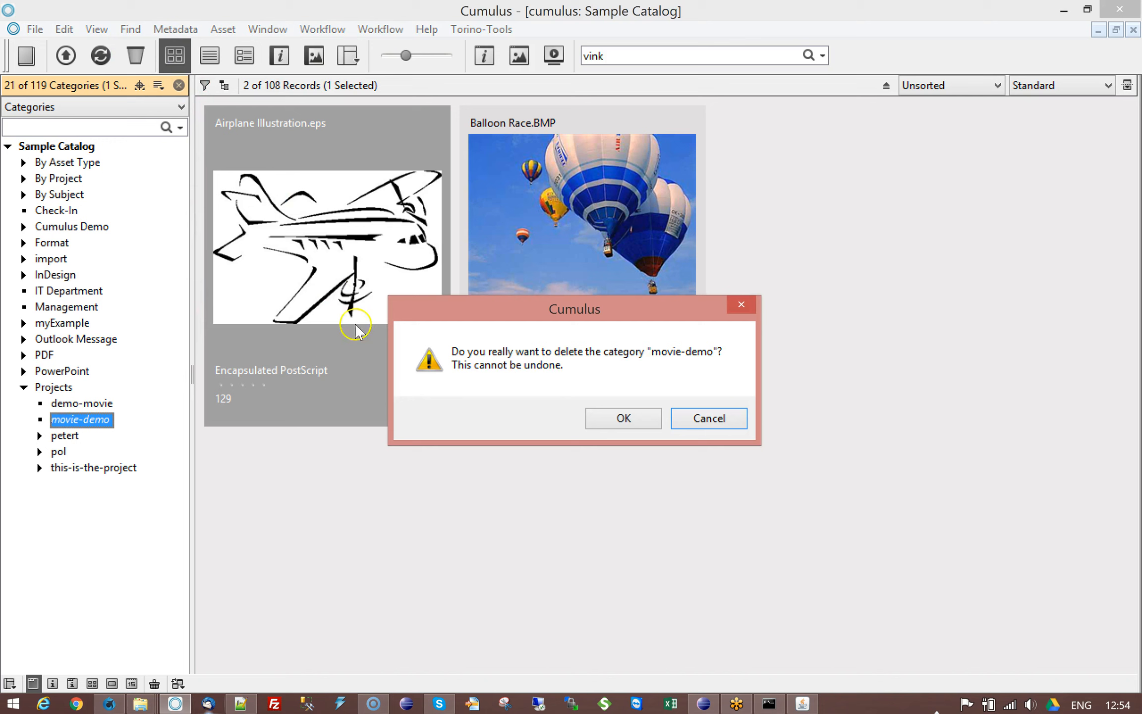
pyautogui.click(593, 422)
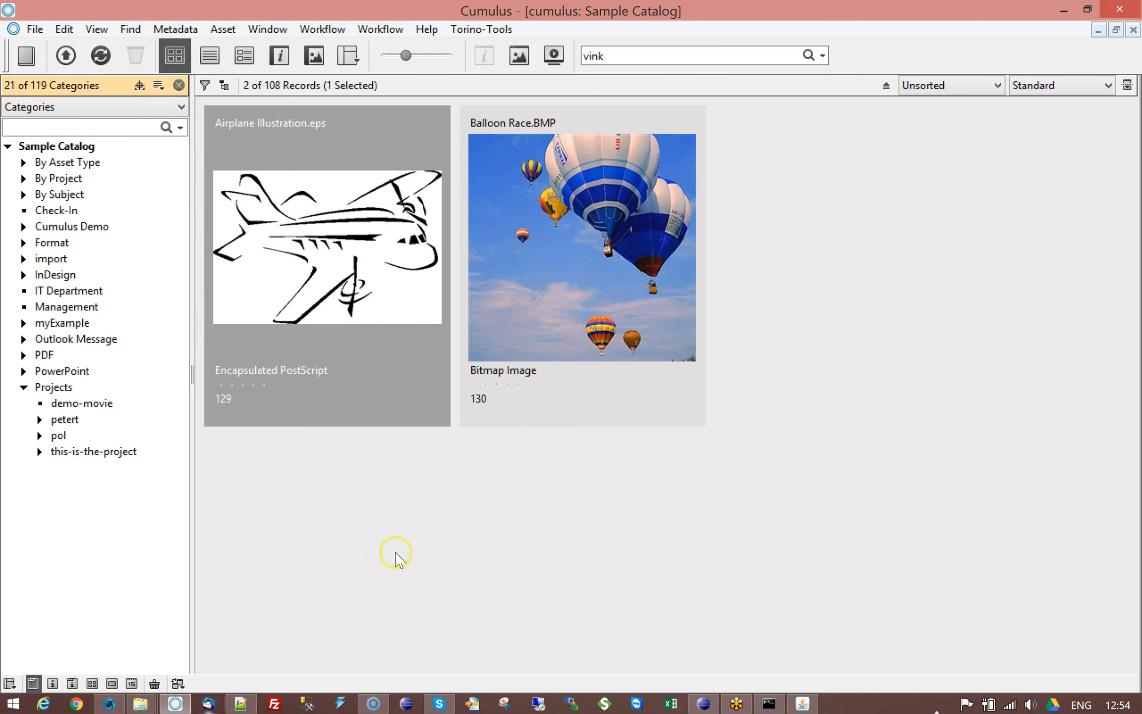
# Step: Open Balloon Race.BMP's information and view its assigned categories
pyautogui.click(564, 350)
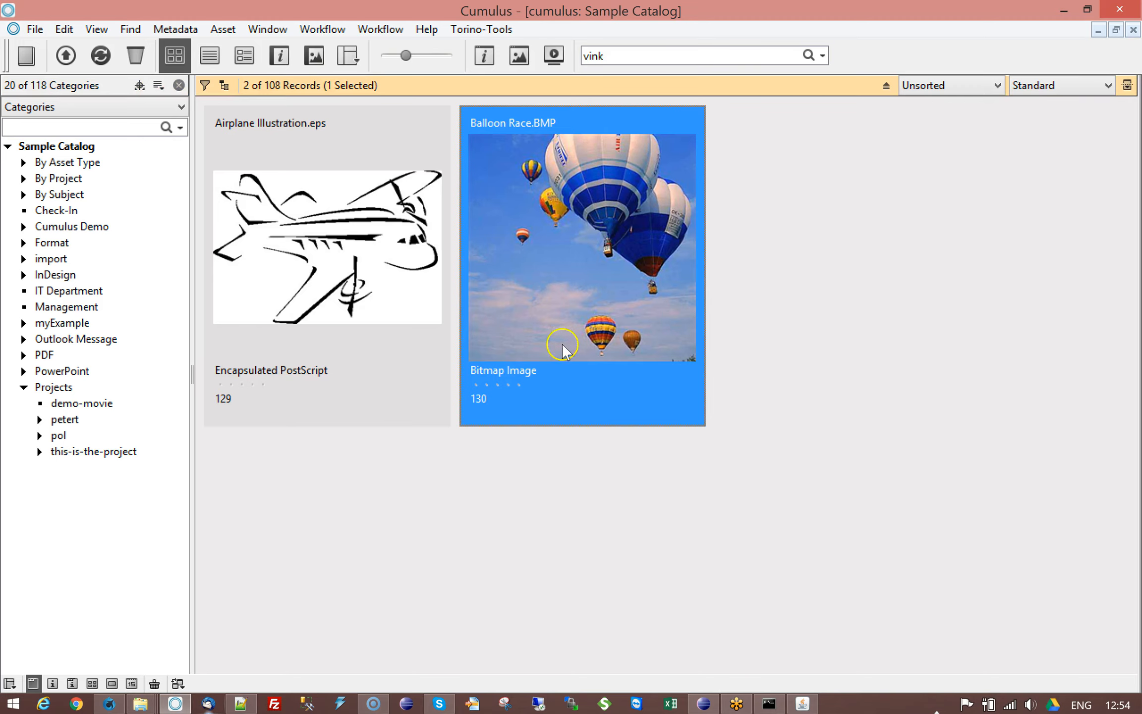
pyautogui.doubleClick(556, 339)
pyautogui.click(319, 419)
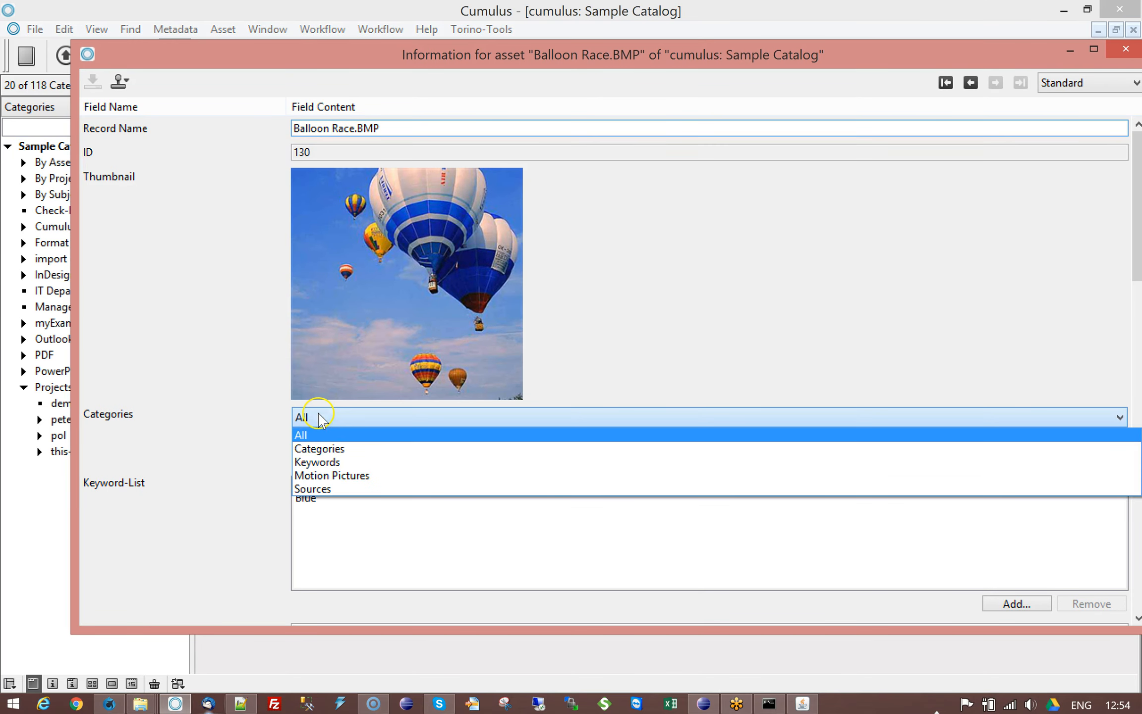
pyautogui.click(327, 446)
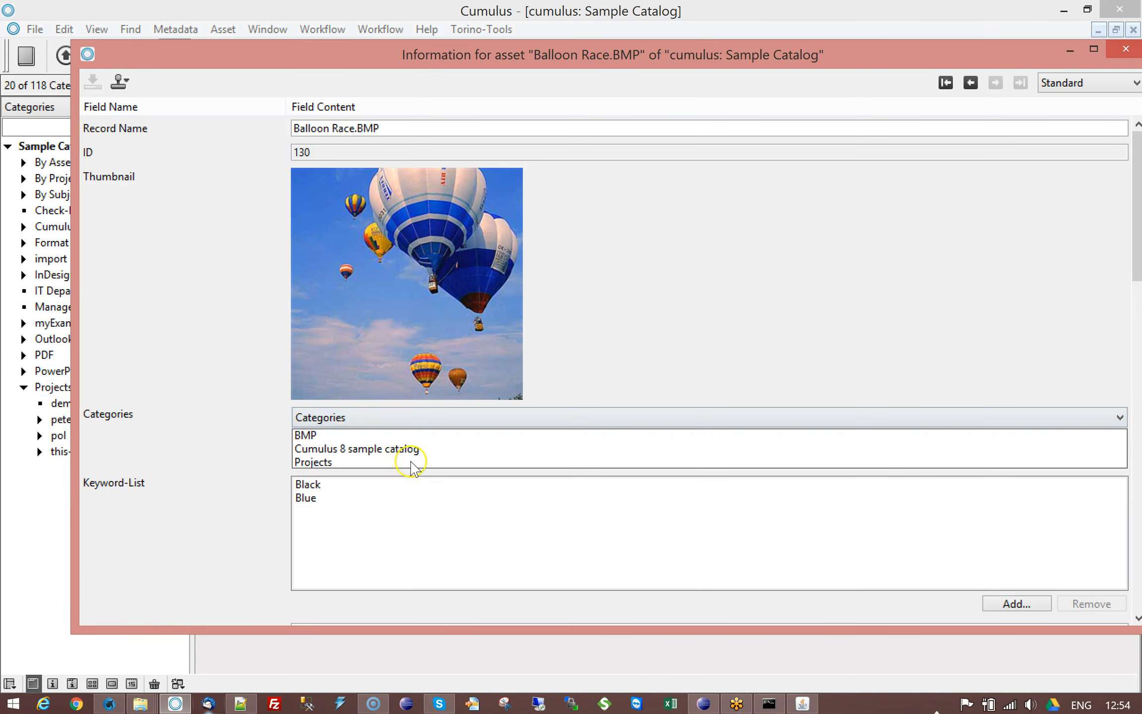
# Step: Remove the Projects category from Balloon Race.BMP, save the record and close its information window
pyautogui.click(308, 463)
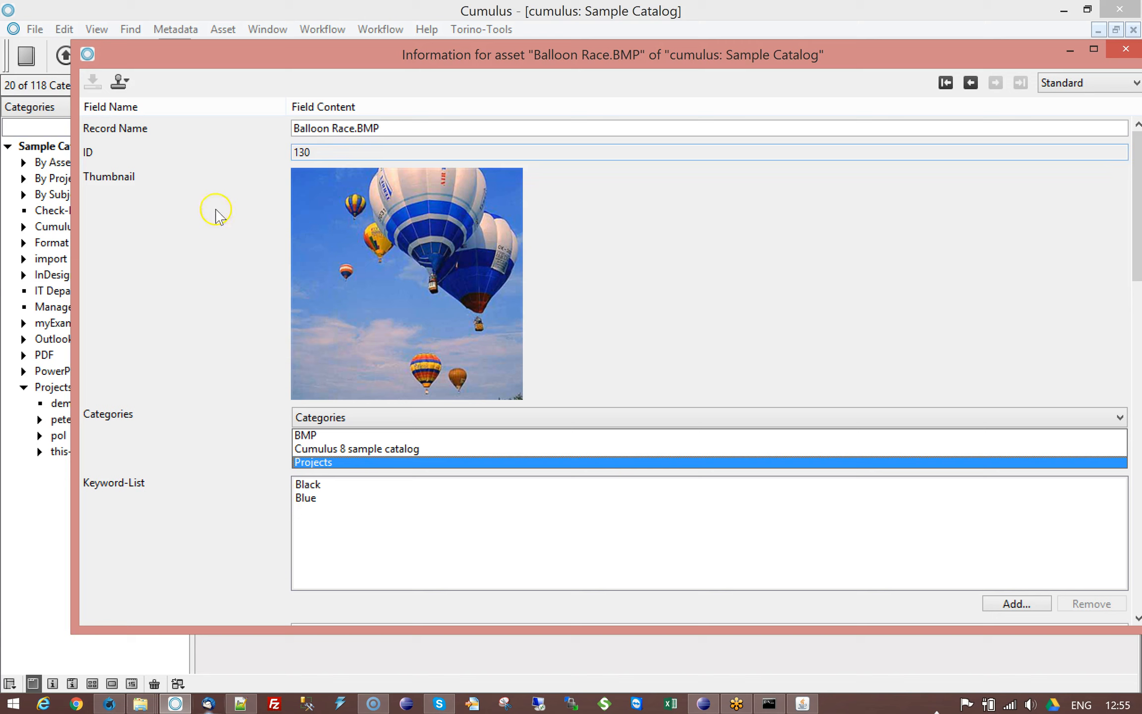
pyautogui.press('Delete')
pyautogui.click(99, 86)
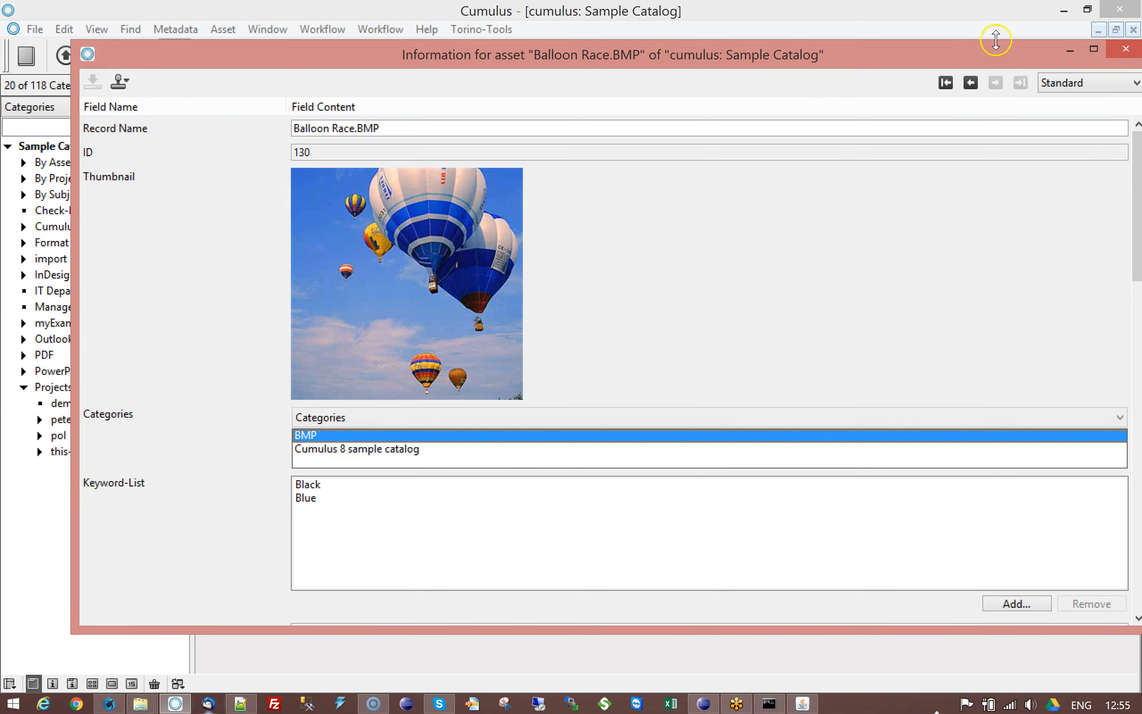
pyautogui.click(1125, 48)
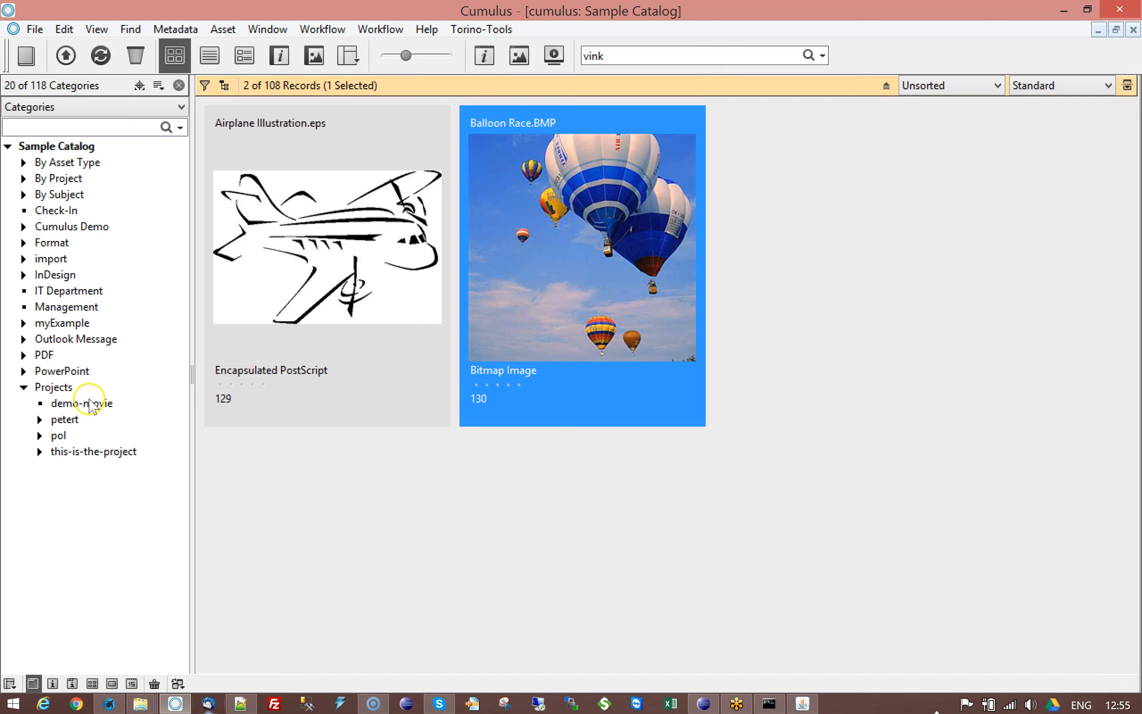
# Step: Open Airplane Illustration.eps's information, show only its Categories, remove the demo-movie category and close the window
pyautogui.click(313, 335)
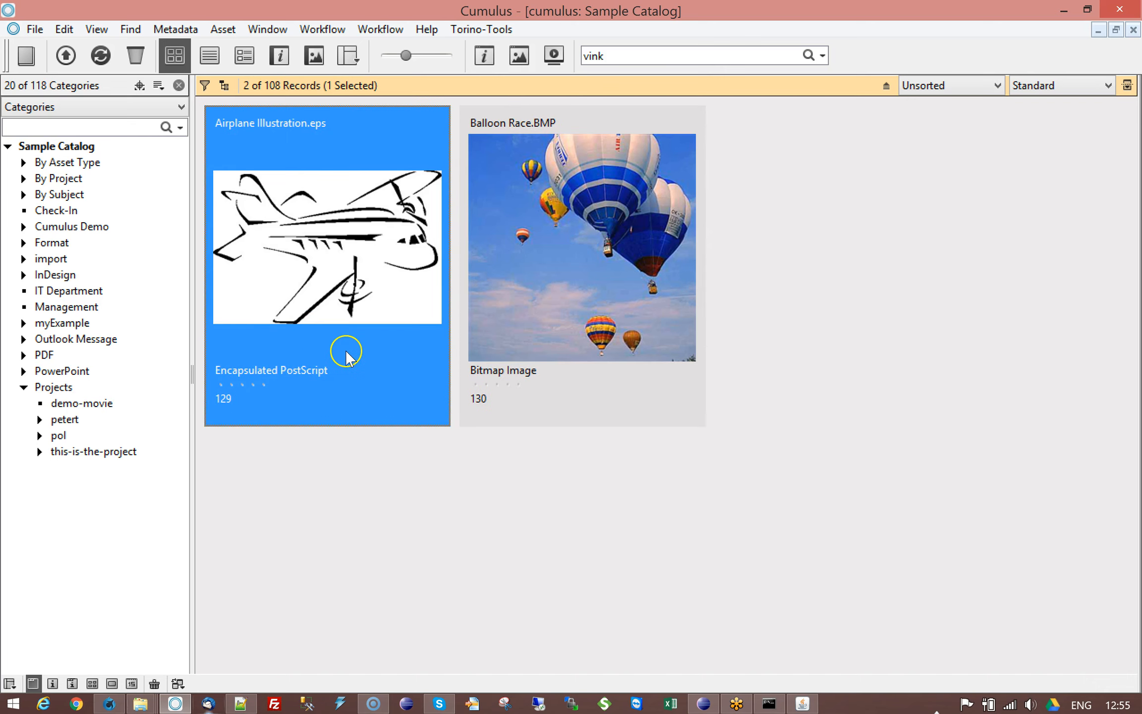
pyautogui.doubleClick(323, 281)
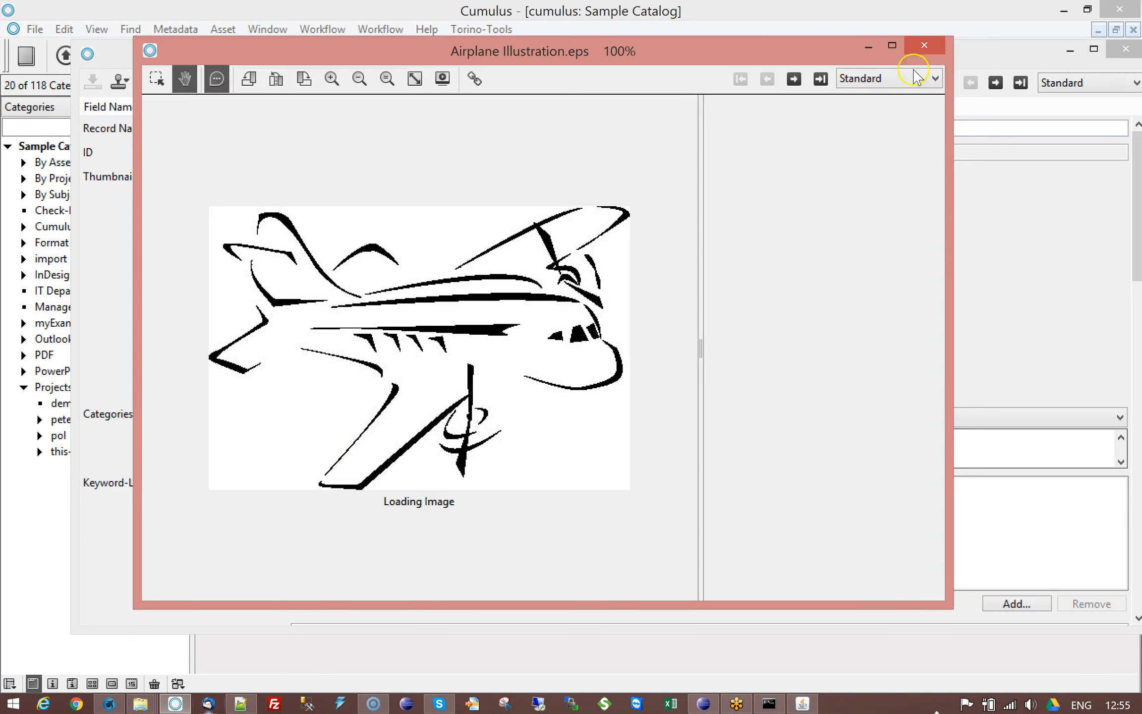
pyautogui.click(916, 52)
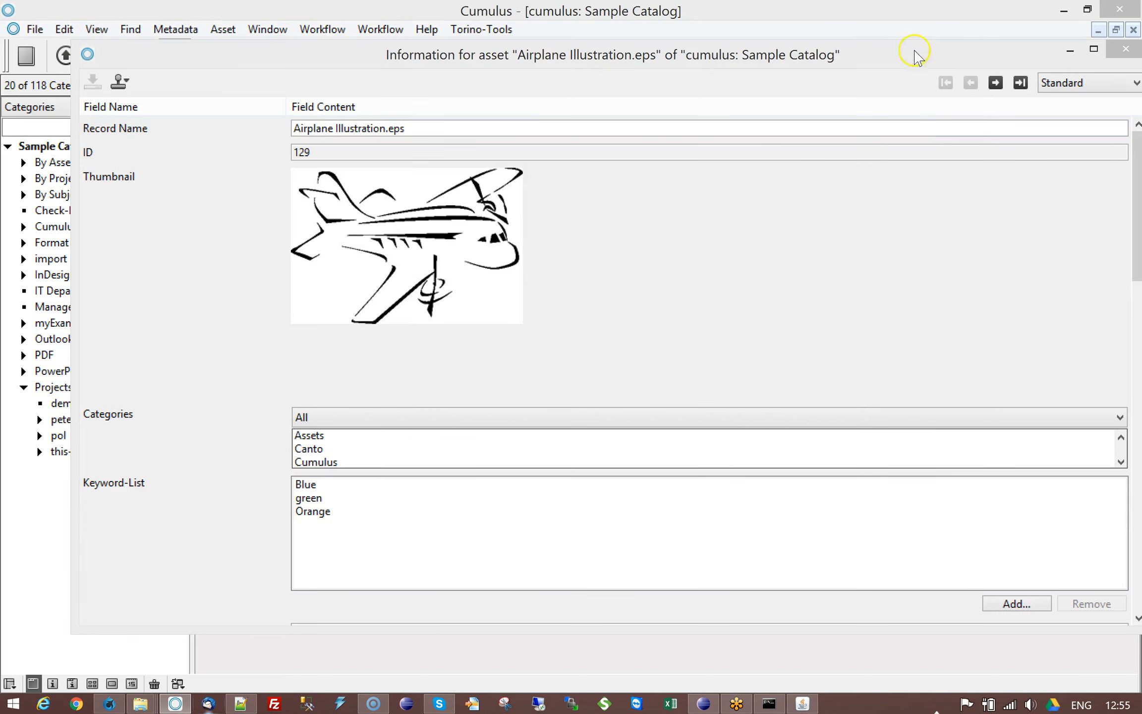
pyautogui.click(366, 417)
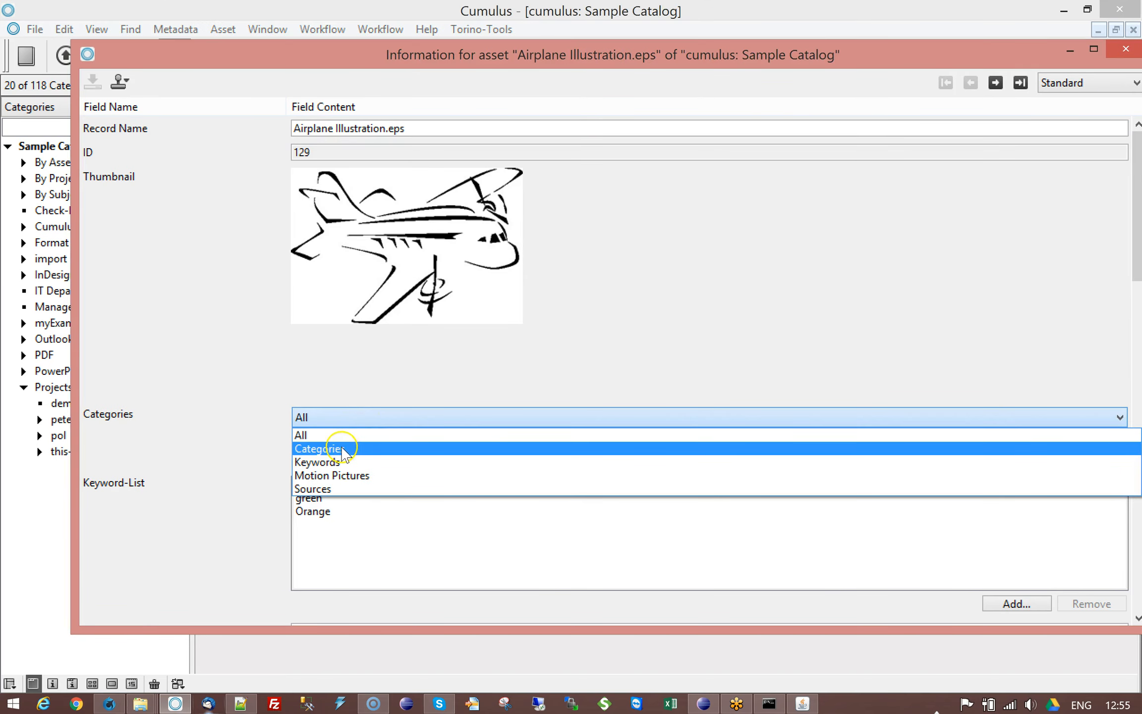
pyautogui.click(320, 449)
pyautogui.click(305, 449)
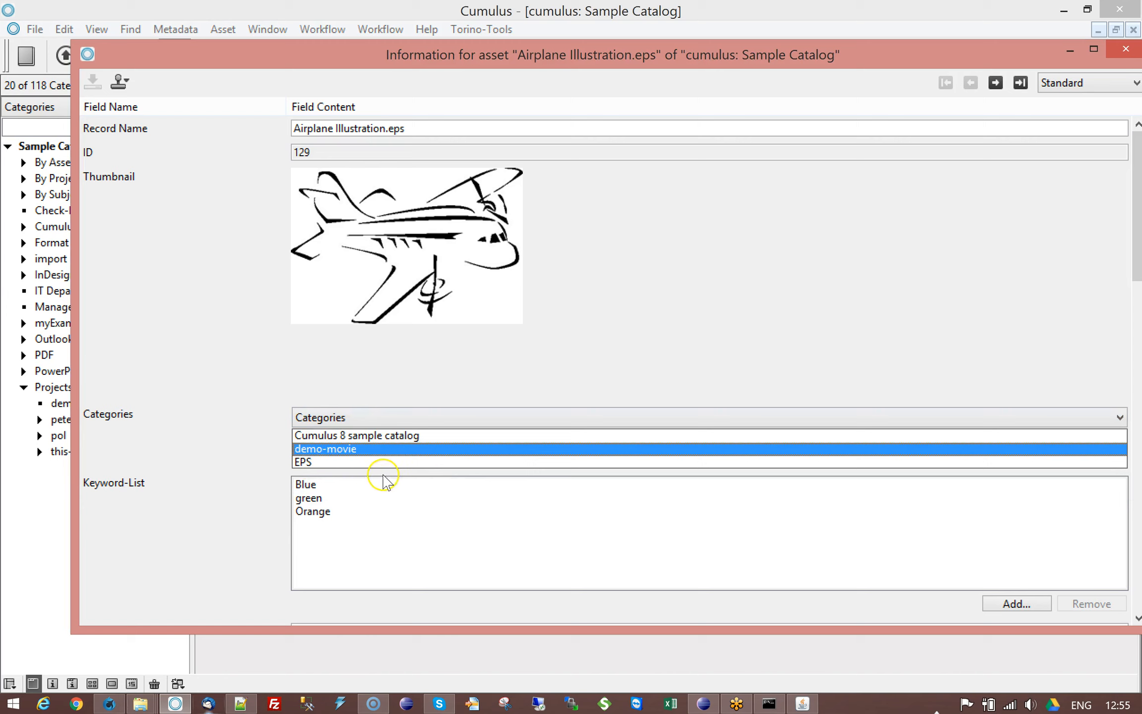
pyautogui.press('Delete')
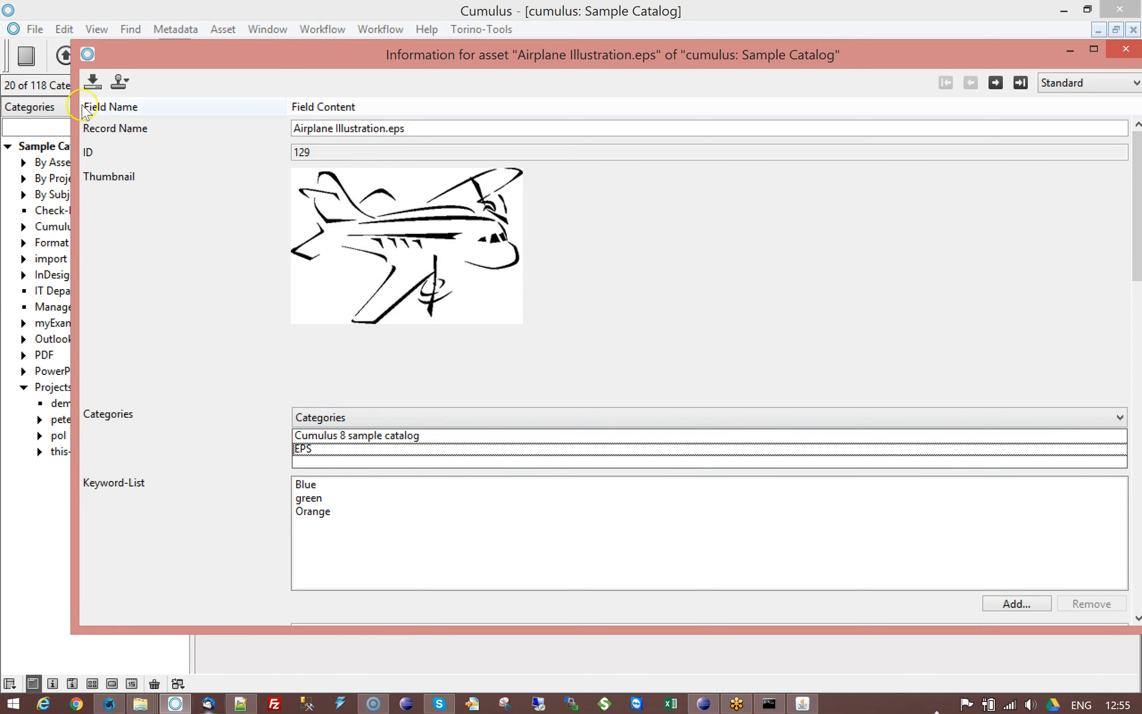
pyautogui.click(1125, 49)
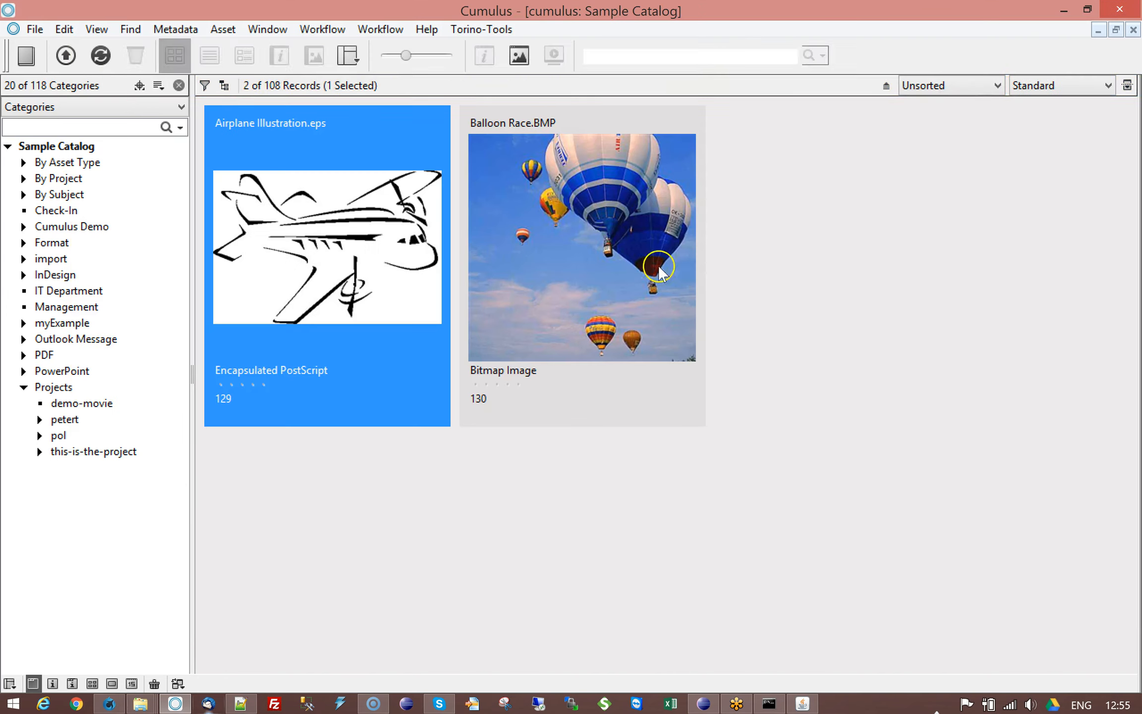
# Step: Switch to Notepad++ and keep related.txt open in the editor
pyautogui.click(241, 704)
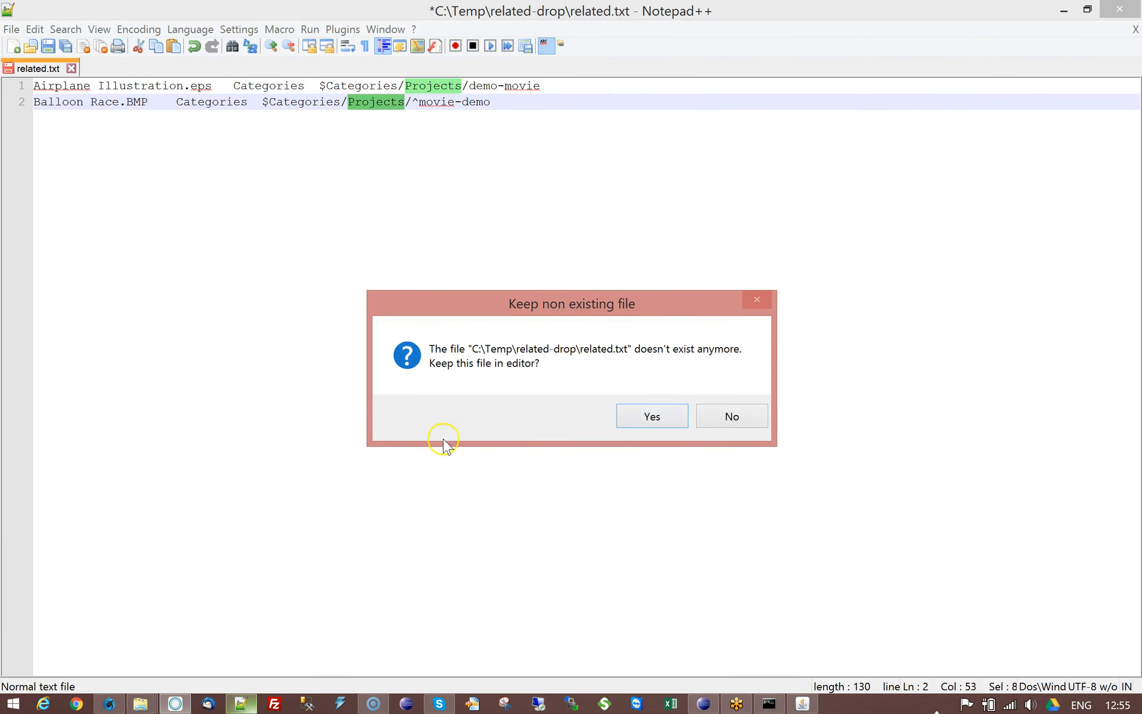
pyautogui.click(640, 414)
# Step: Edit the Balloon Race.BMP line's path to $Categories/Projects/demo-^movie-demo, reusing demo-movie copied from the first line
pyautogui.click(490, 102)
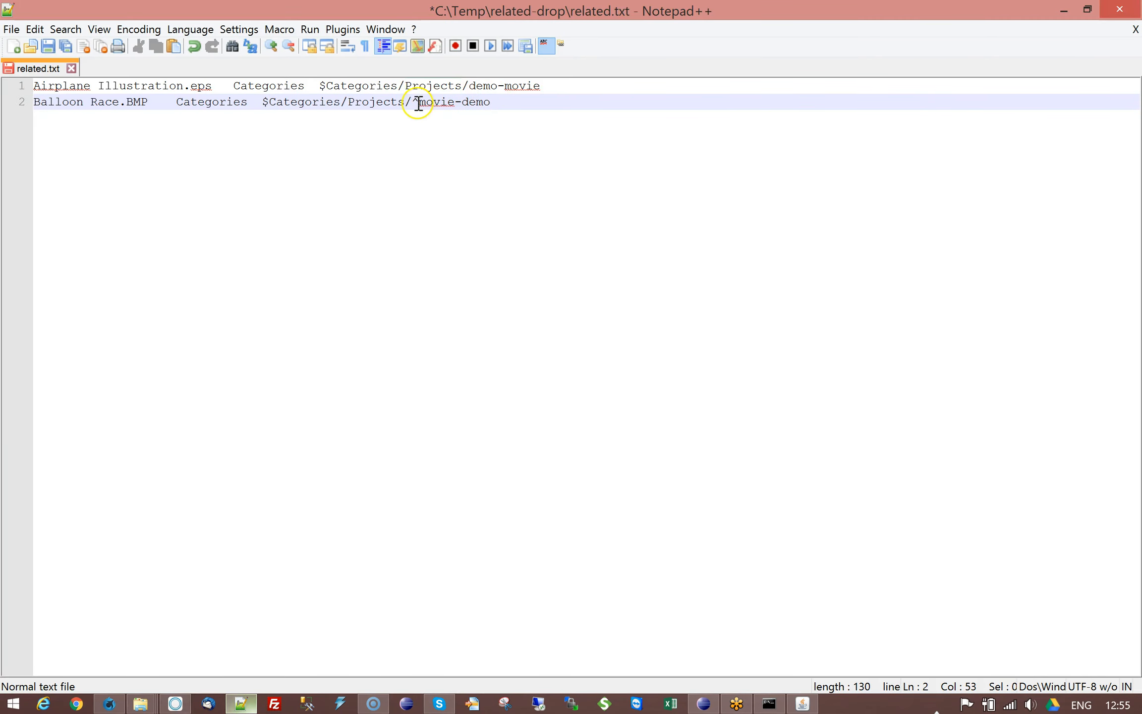
pyautogui.moveTo(470, 85); pyautogui.dragTo(541, 82)
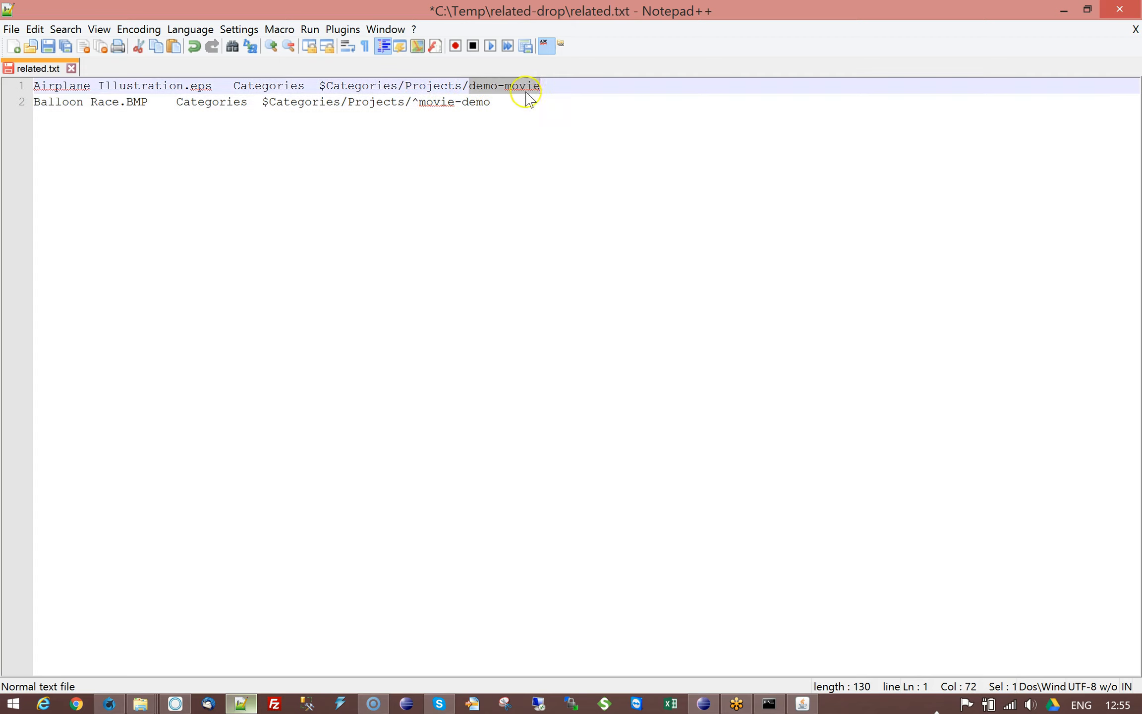
pyautogui.write('demo-movie/')
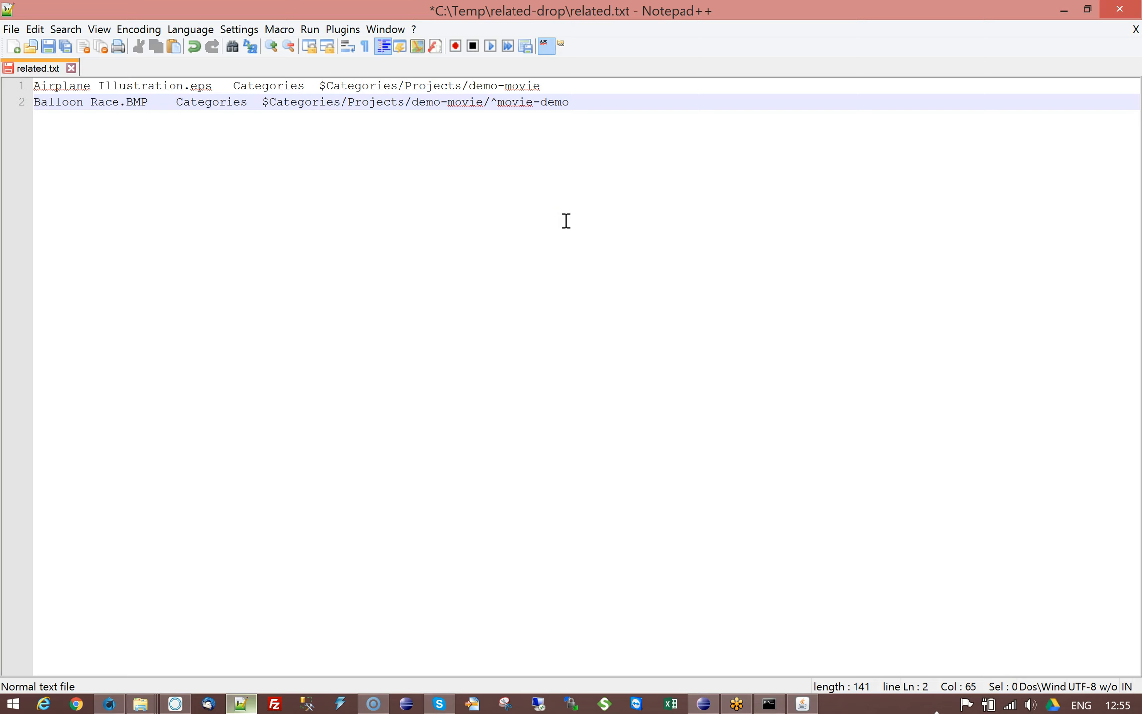
pyautogui.press('BackSpace')
pyautogui.press('BackSpace')
pyautogui.press('BackSpace')
pyautogui.press('BackSpace')
pyautogui.press('BackSpace')
pyautogui.press('BackSpace')
pyautogui.press('BackSpace')
pyautogui.press('BackSpace')
pyautogui.press('BackSpace')
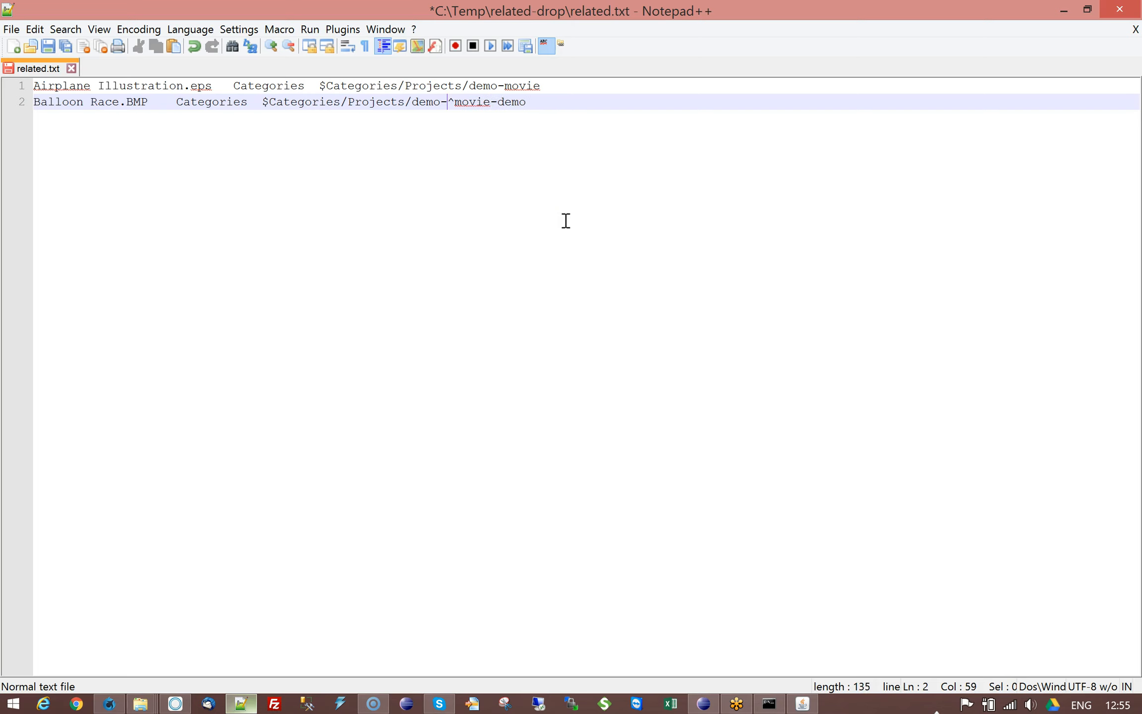
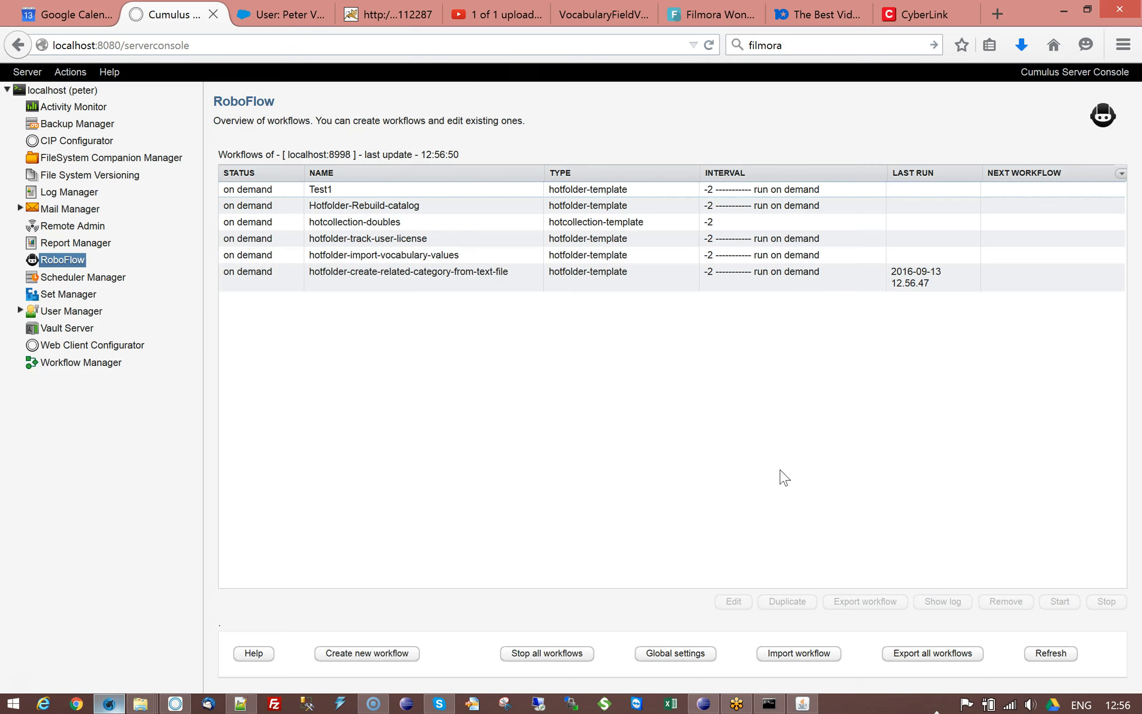
# Step: Switch to Cumulus and show the original category of the movie-demo related category under Projects
pyautogui.click(175, 704)
pyautogui.click(99, 420)
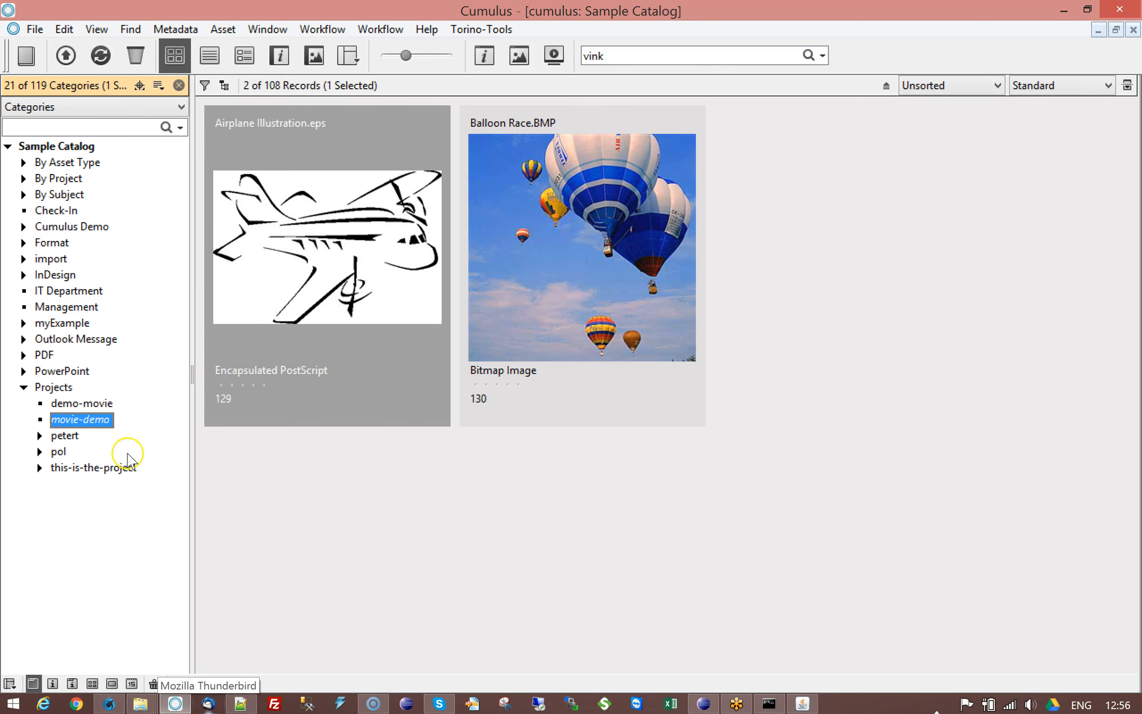
pyautogui.rightClick(105, 422)
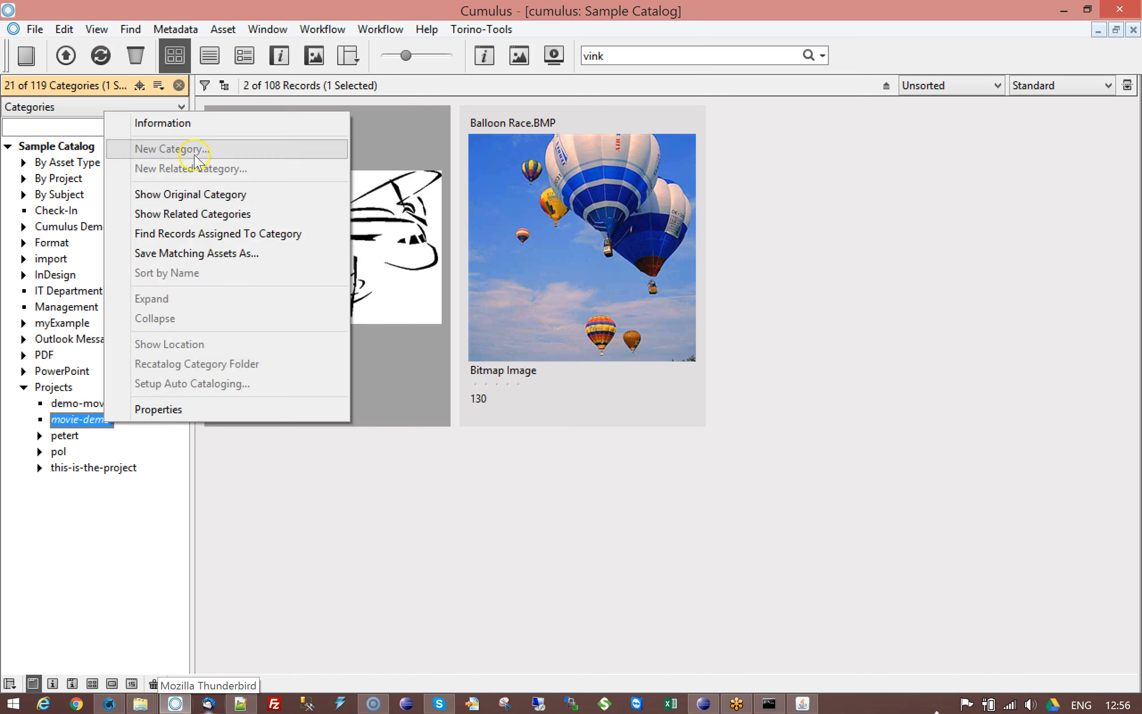
pyautogui.click(201, 194)
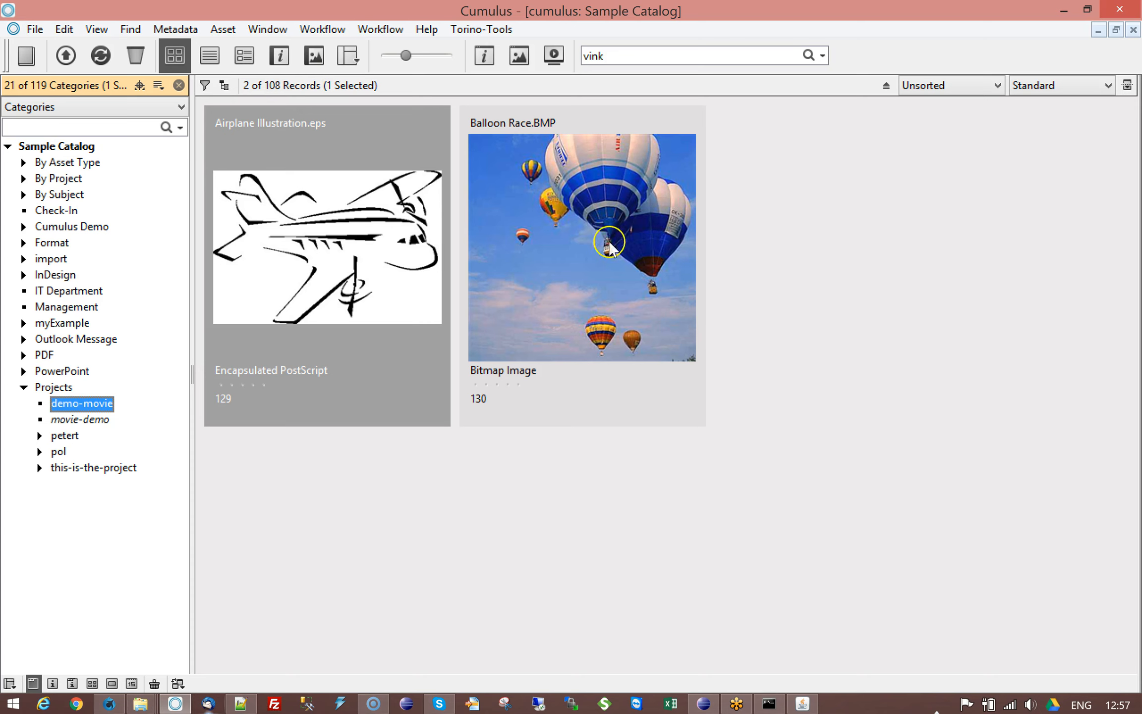
# Step: Open Airplane Illustration.eps's information, show only its Categories and inspect the demo-movie category entry
pyautogui.click(379, 258)
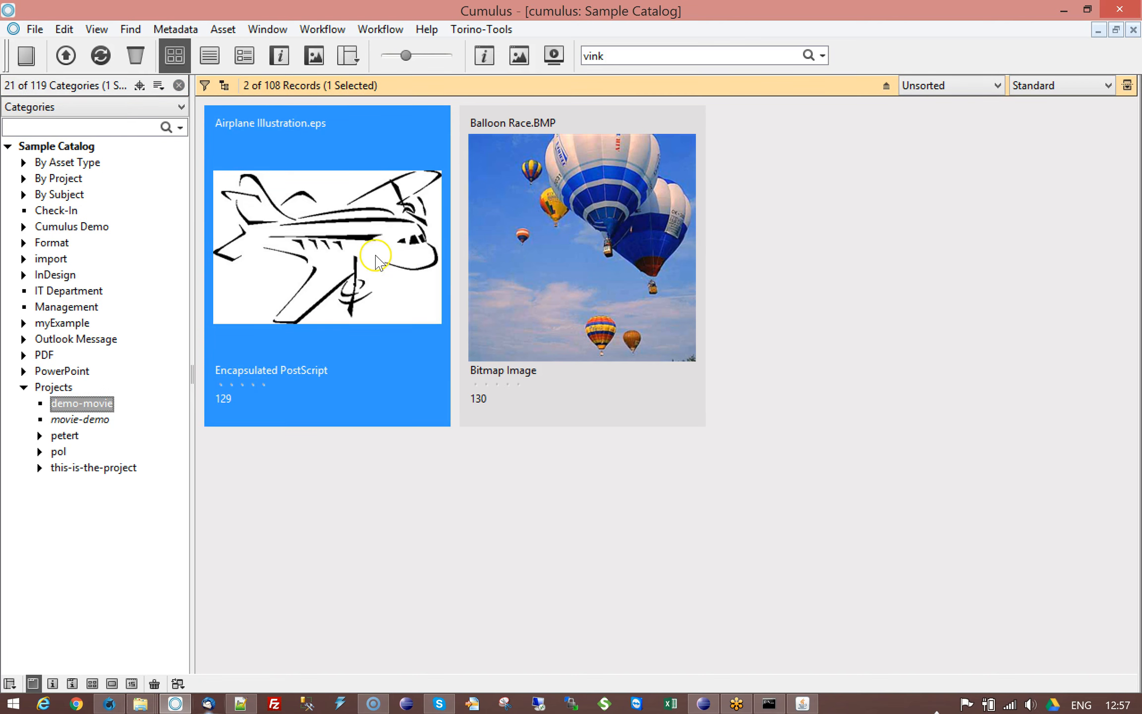
pyautogui.doubleClick(377, 258)
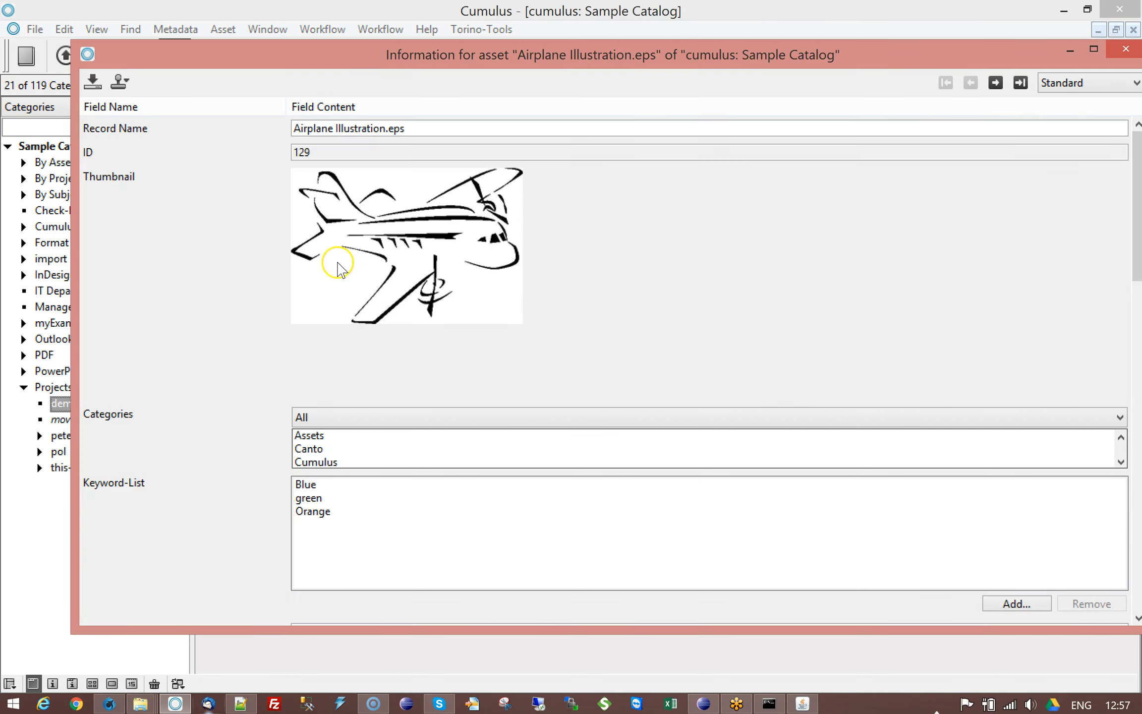
pyautogui.click(367, 419)
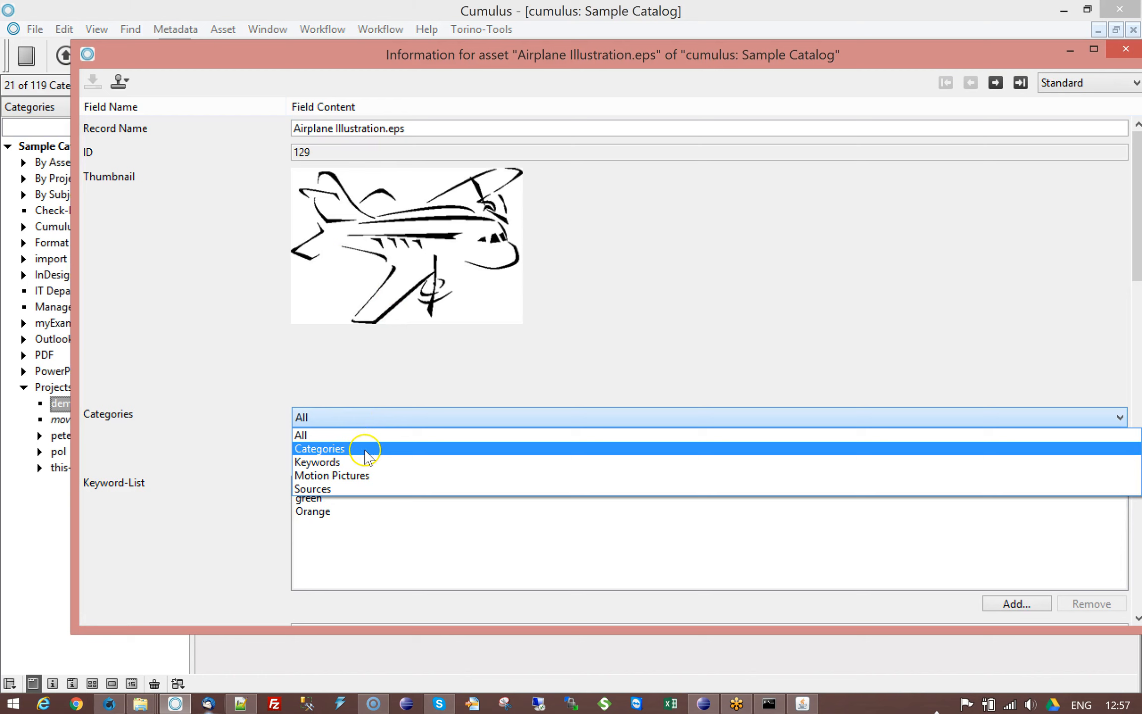
pyautogui.click(366, 448)
pyautogui.click(344, 448)
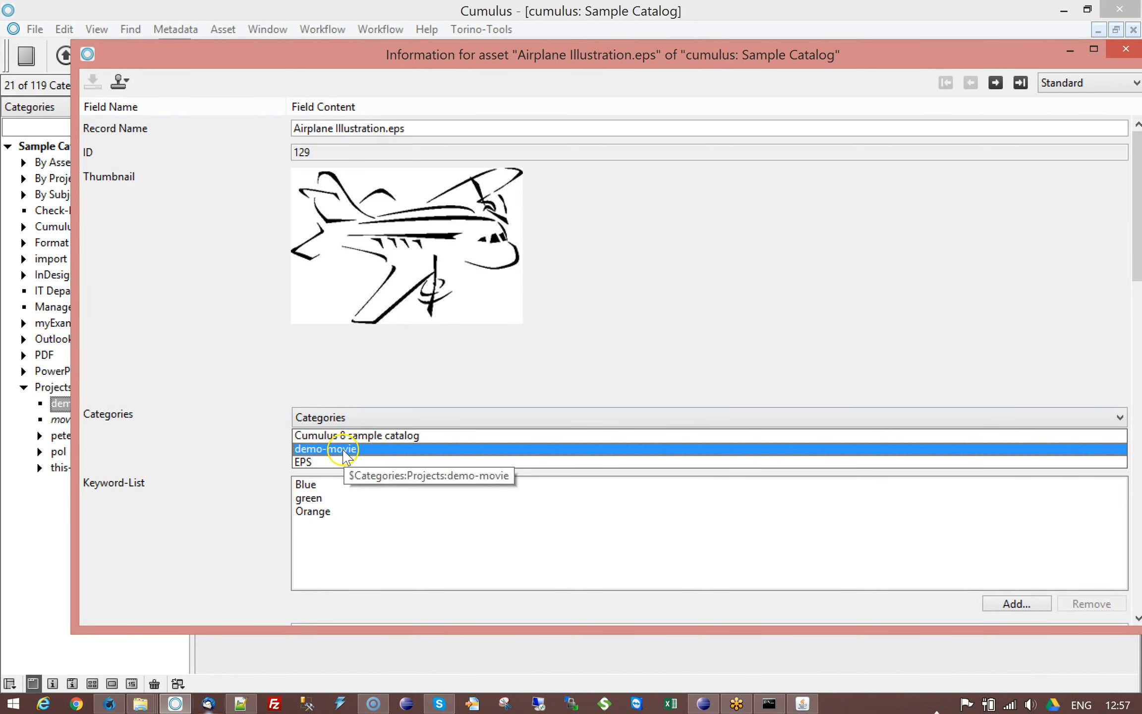
# Step: Step to Balloon Race.BMP's record, inspect its demo-movie category entry, and close the information window
pyautogui.click(997, 84)
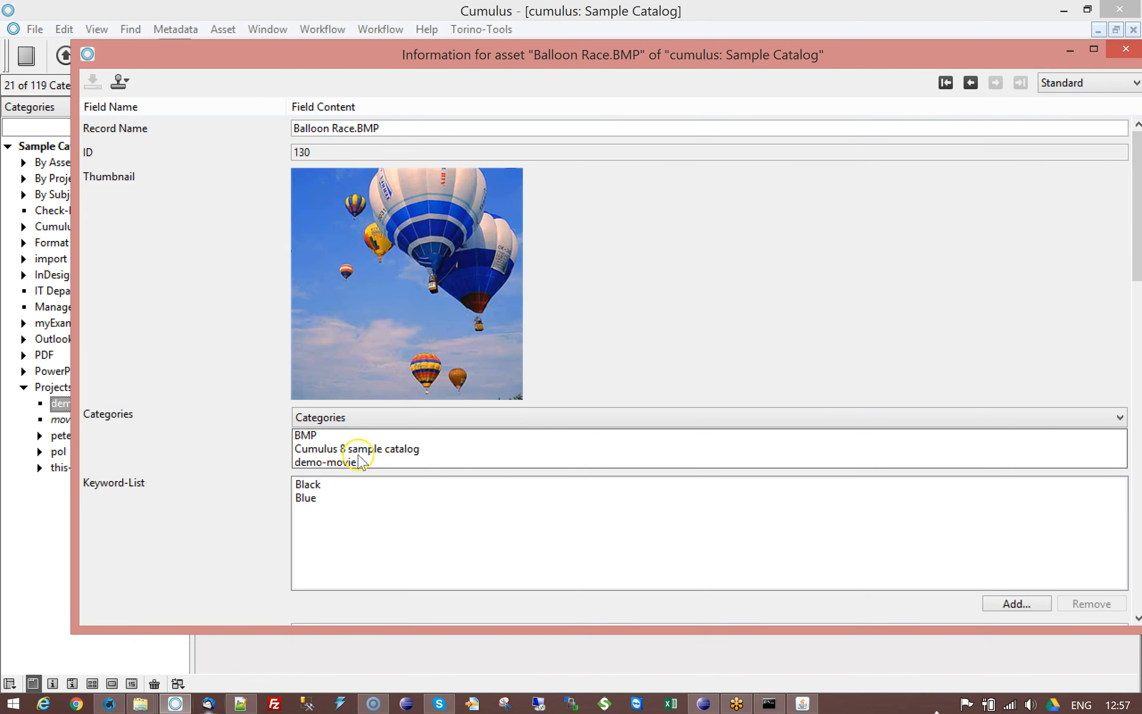
pyautogui.click(342, 463)
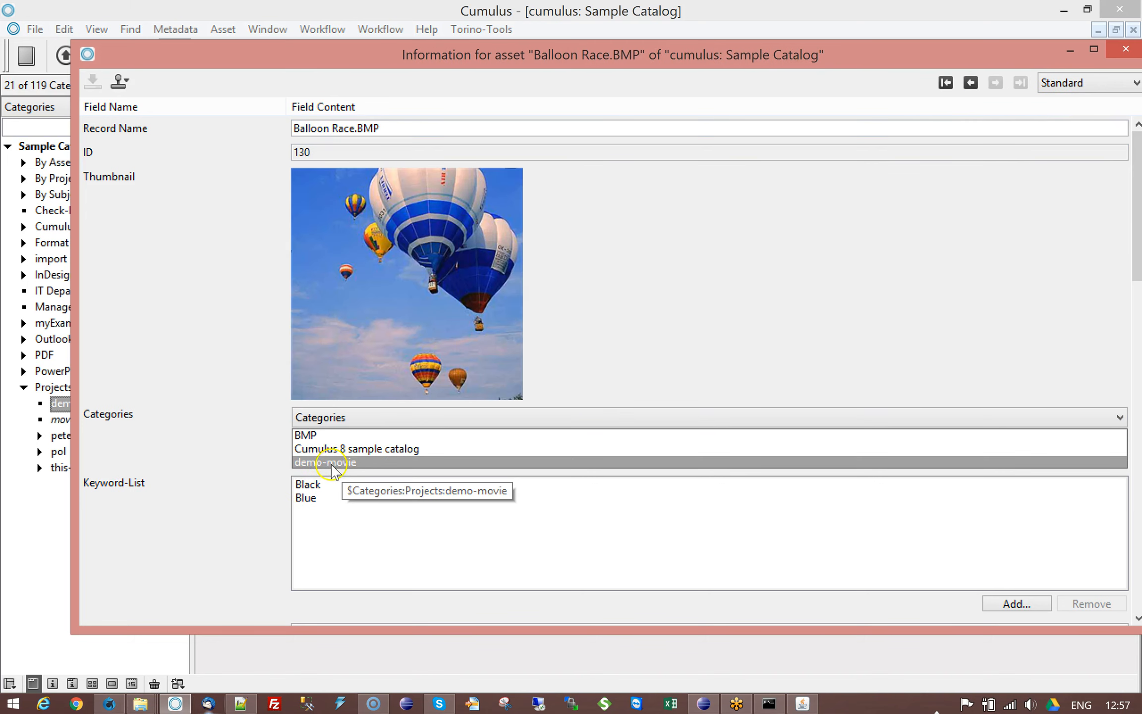
pyautogui.click(1126, 49)
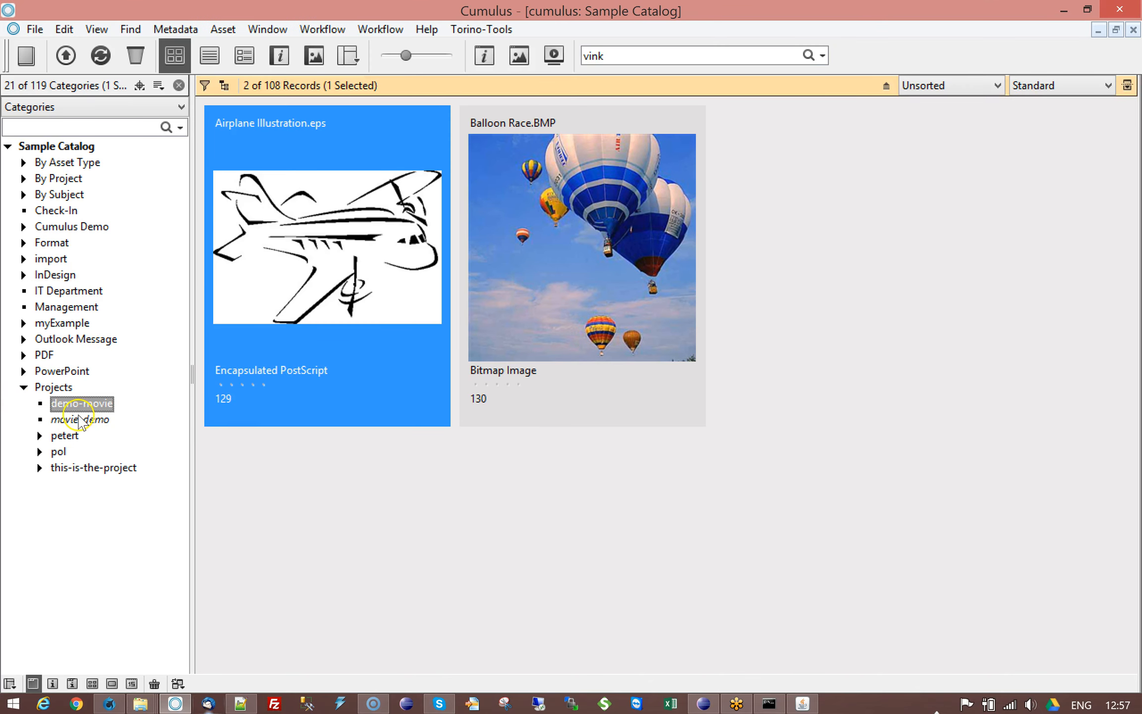
# Step: Select movie-demo, switch to the browser and open the hotfolder-create-related-category-from-text-file workflow settings to read its comment
pyautogui.click(107, 420)
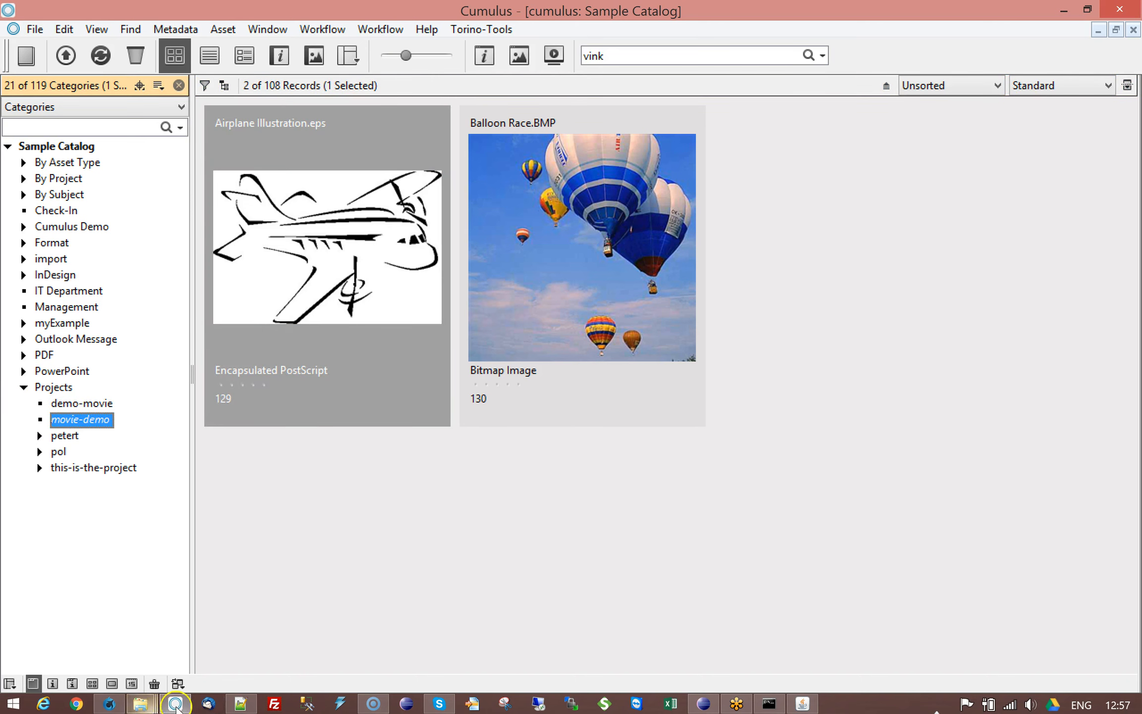
pyautogui.click(116, 708)
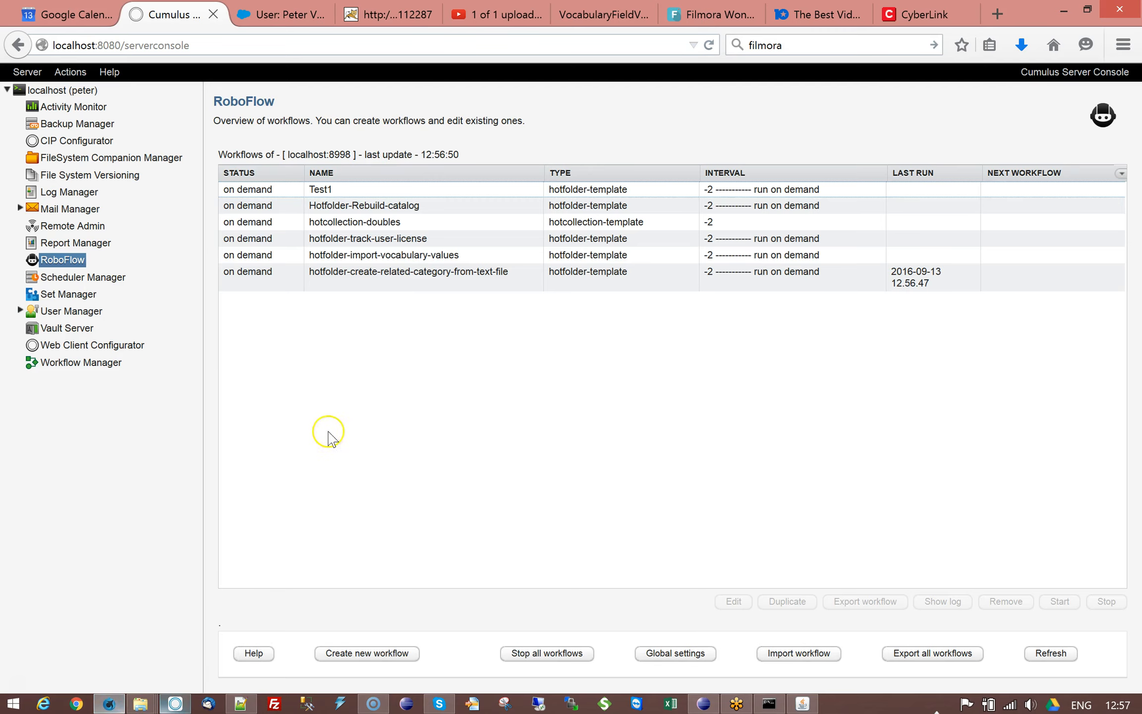
pyautogui.click(403, 281)
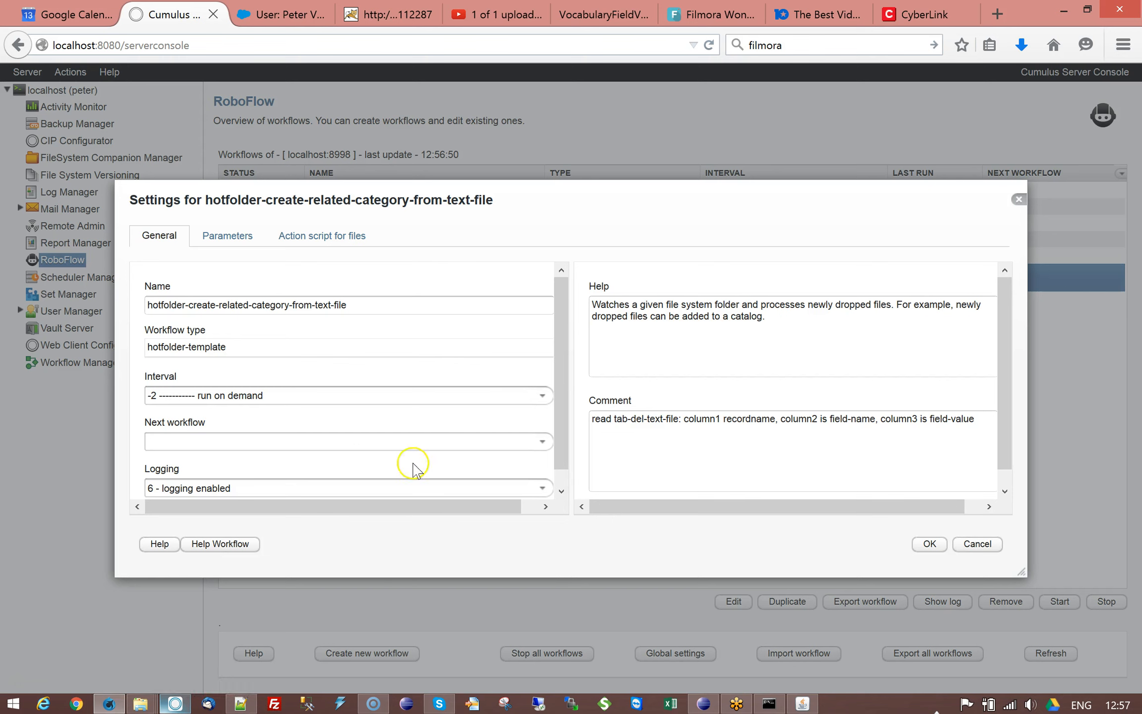
pyautogui.doubleClick(701, 419)
pyautogui.doubleClick(806, 419)
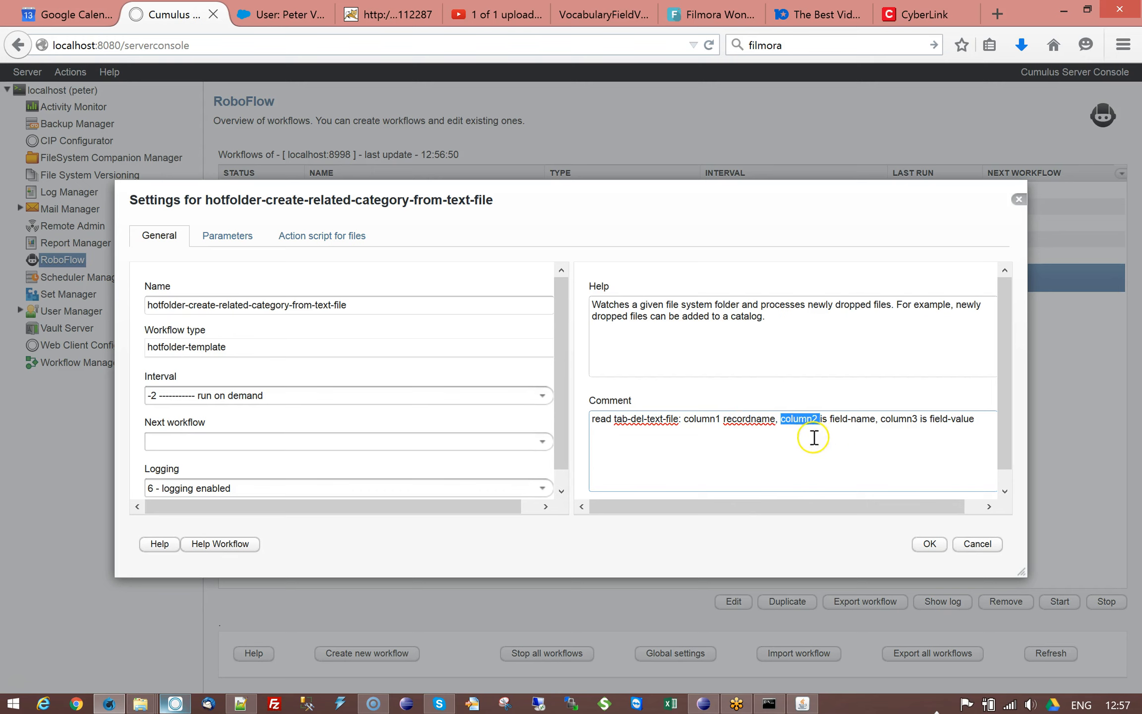
pyautogui.doubleClick(907, 418)
pyautogui.click(882, 461)
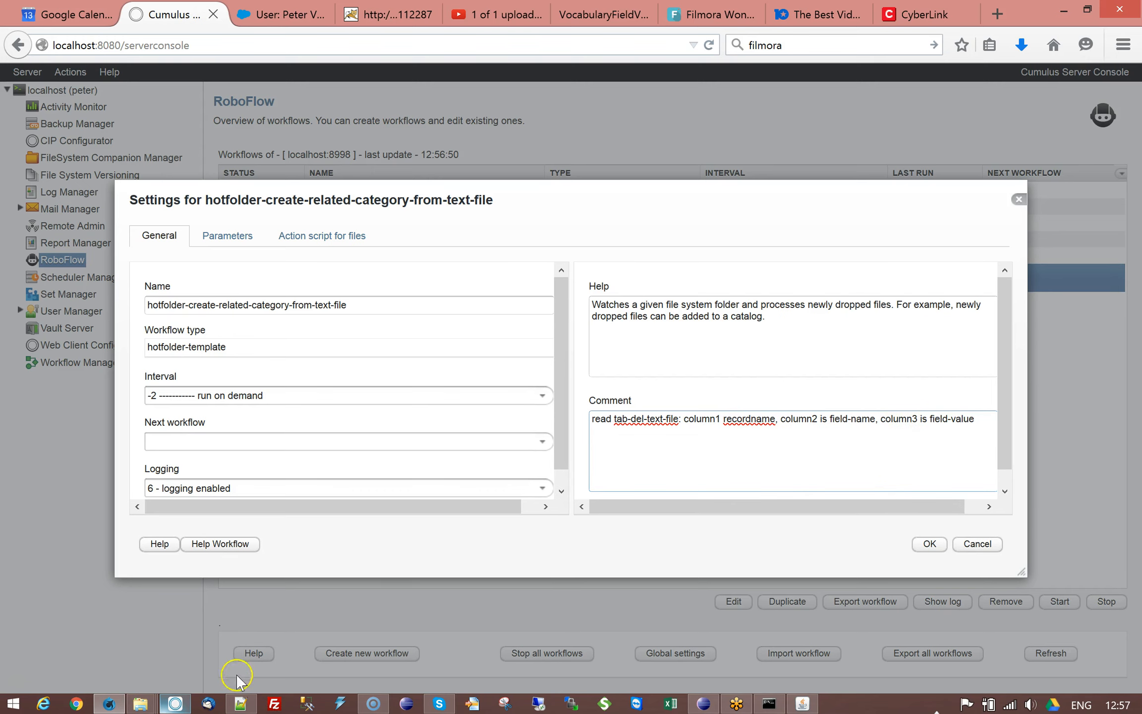
# Step: Return to Notepad++, keep related.txt in the editor, and minimize the Notepad++ window
pyautogui.click(240, 704)
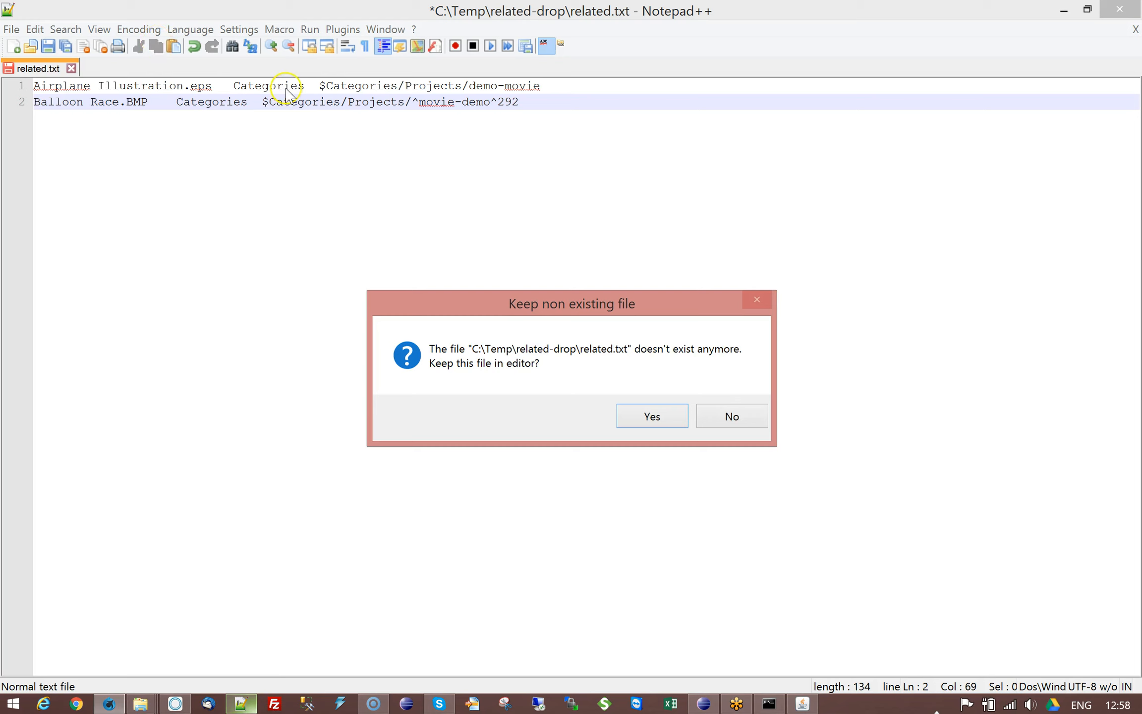
pyautogui.click(649, 418)
pyautogui.click(1065, 10)
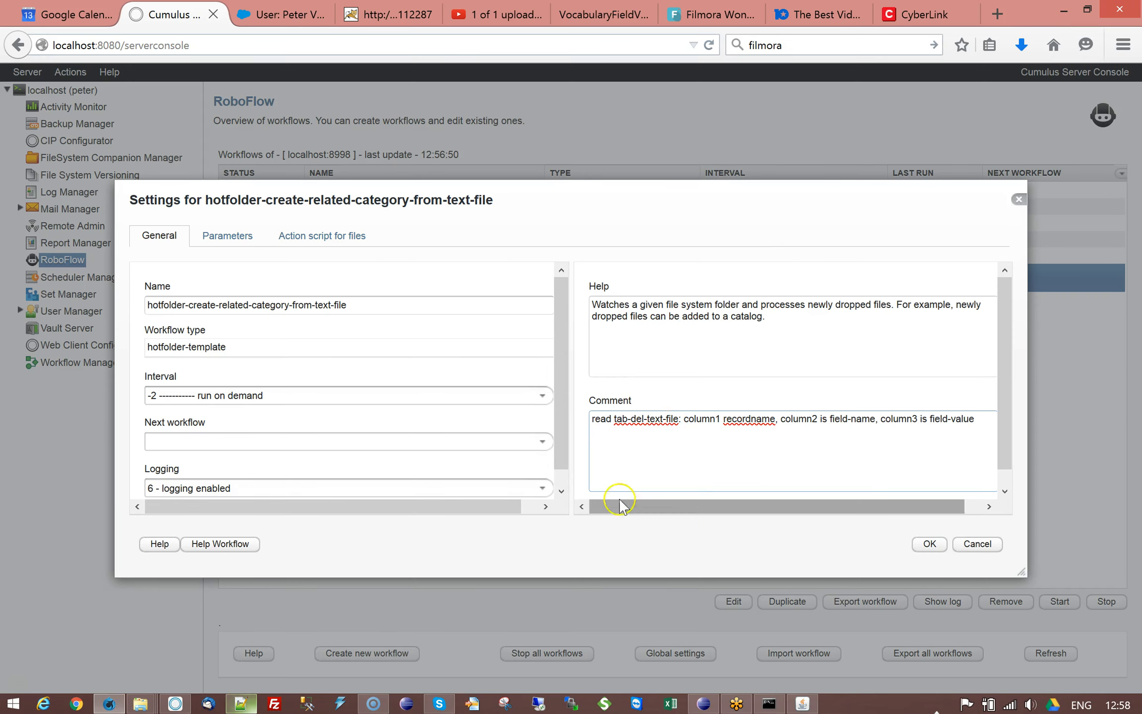
# Step: Review the workflow's parameters: hot folder, target folder, catalog, record field and Cumulus query
pyautogui.click(237, 236)
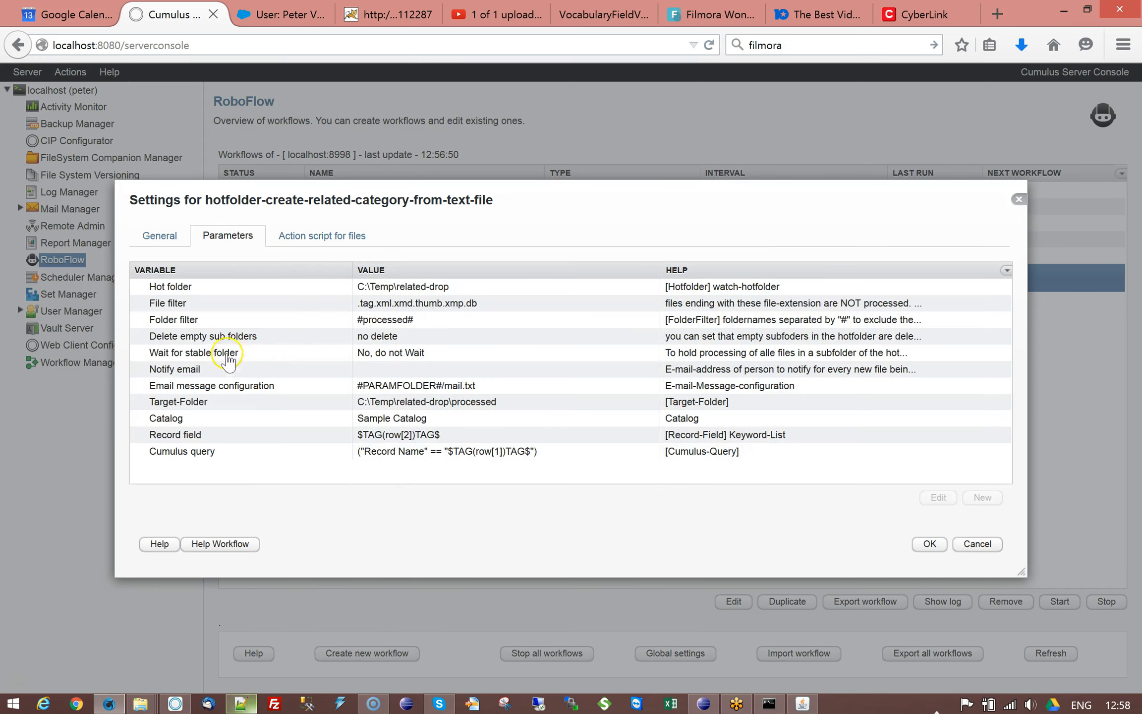
pyautogui.click(373, 288)
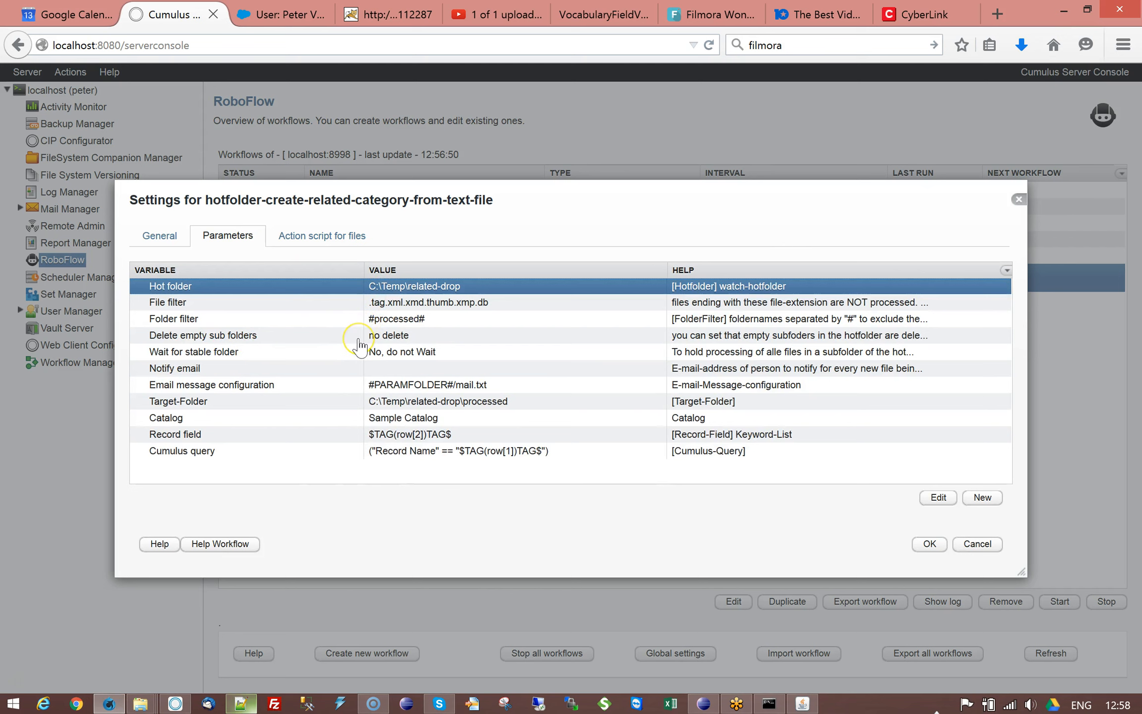
pyautogui.moveTo(358, 343)
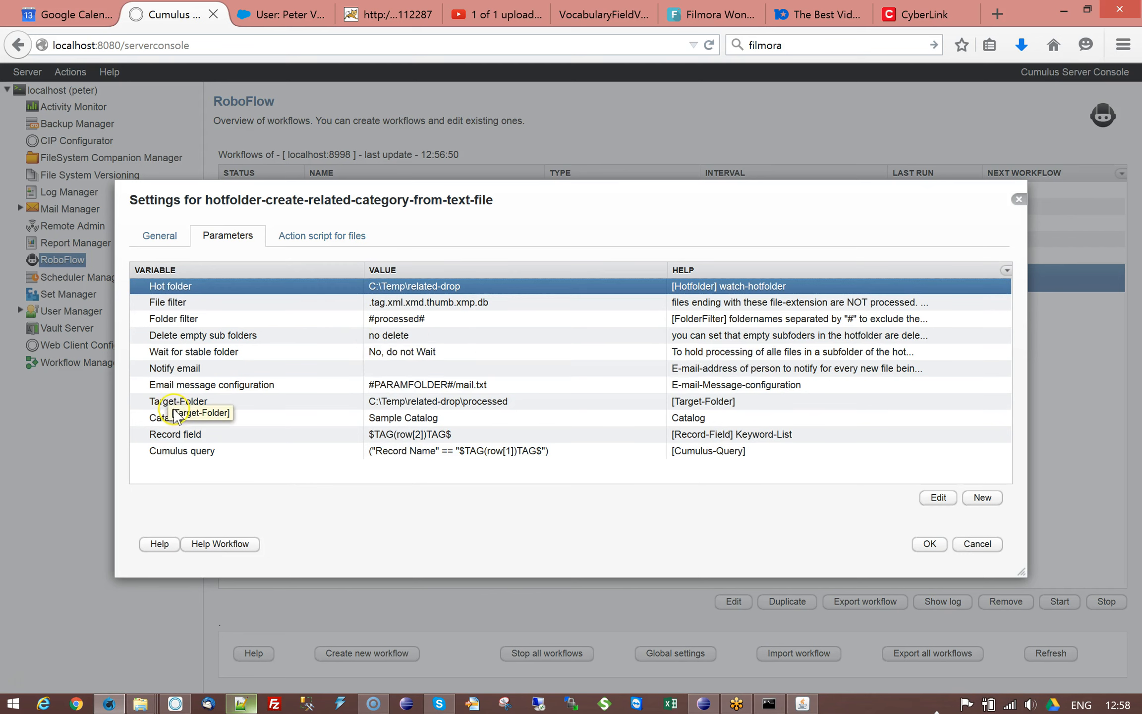
pyautogui.click(333, 402)
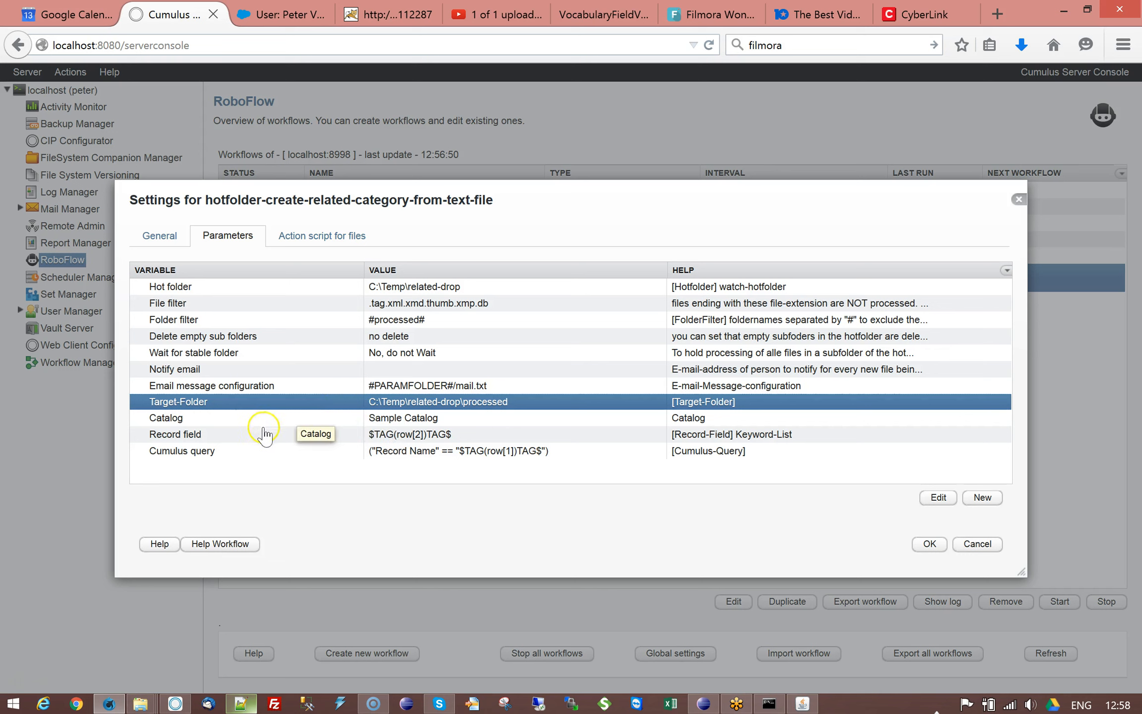
pyautogui.click(218, 424)
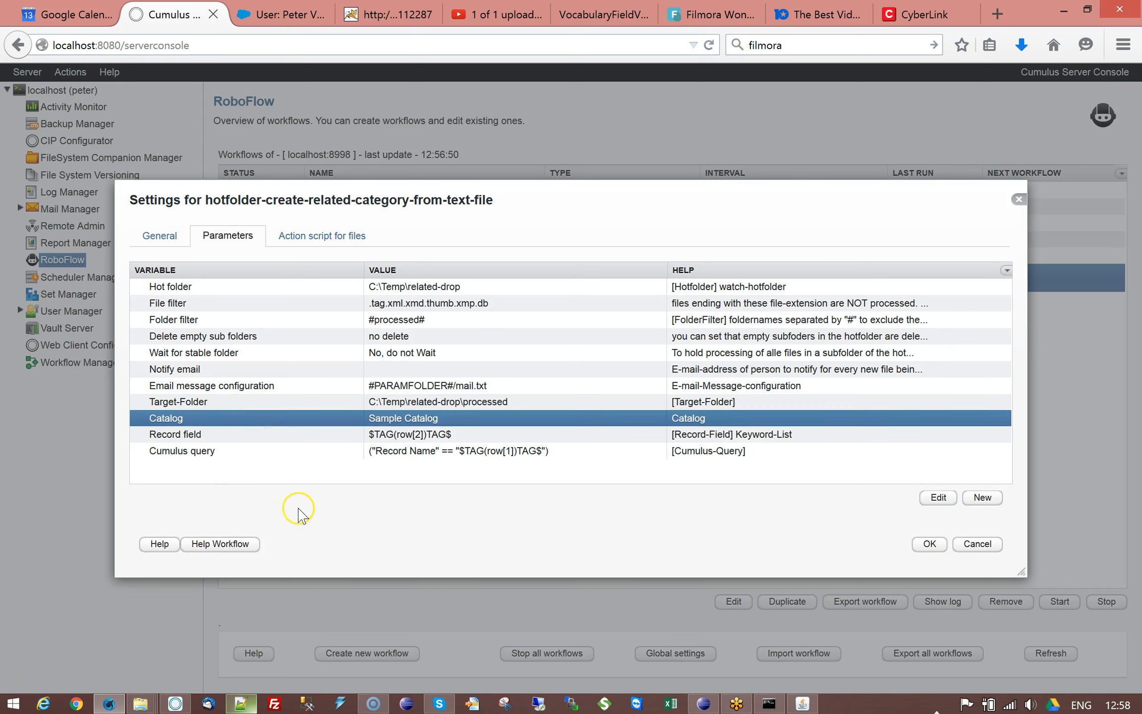
pyautogui.click(258, 435)
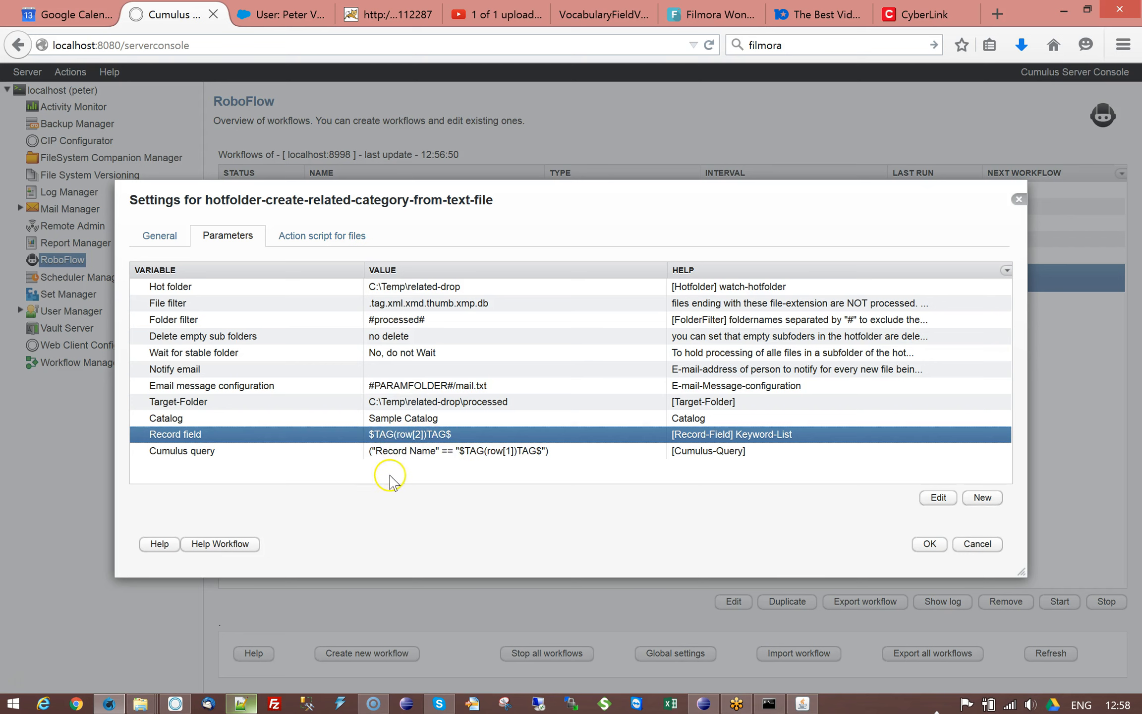
pyautogui.click(391, 458)
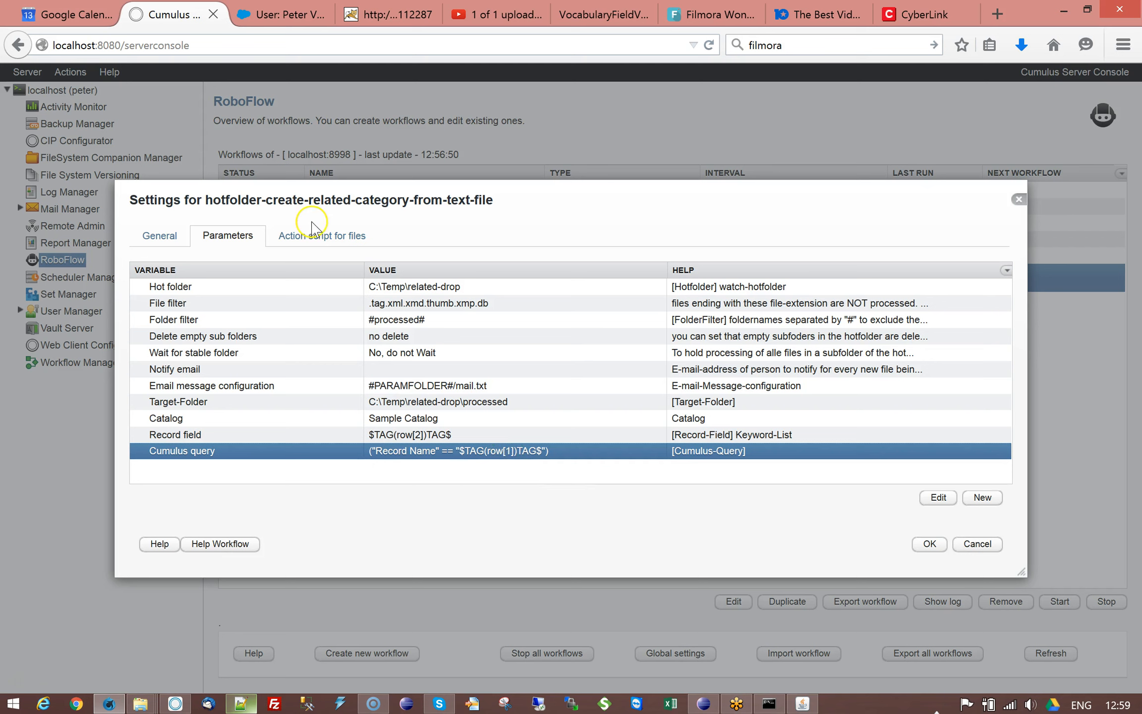
# Step: Compare the action script for files with the Target-Folder parameter by switching between the two tabs
pyautogui.click(318, 238)
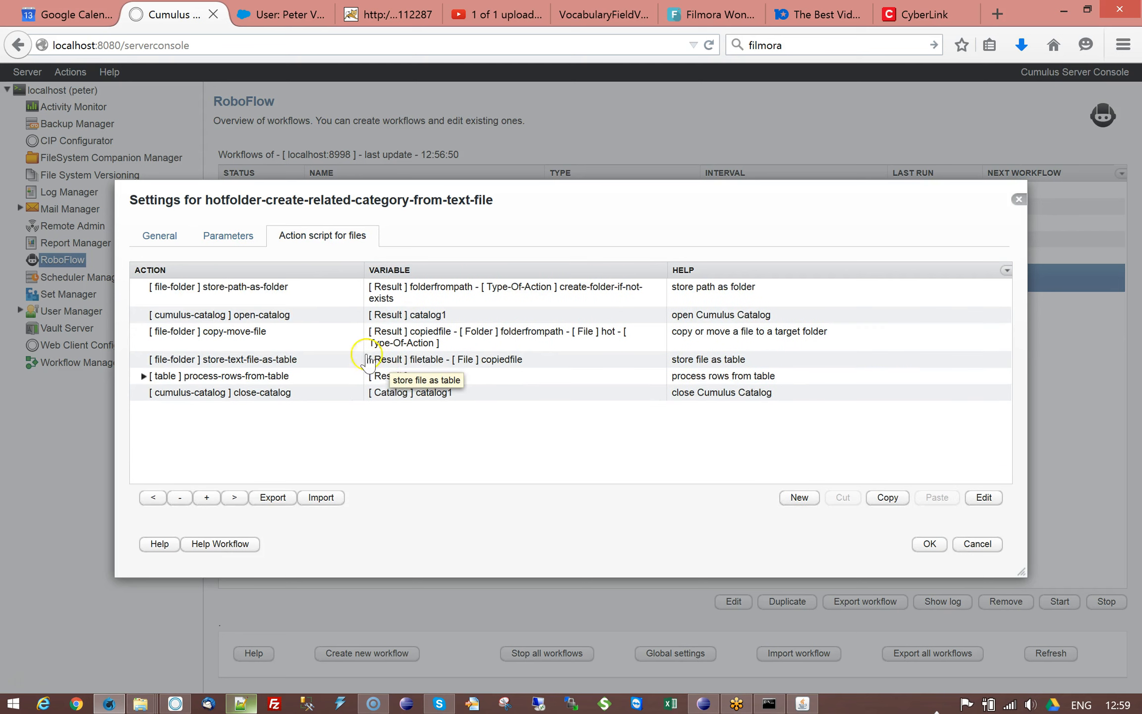
pyautogui.click(268, 290)
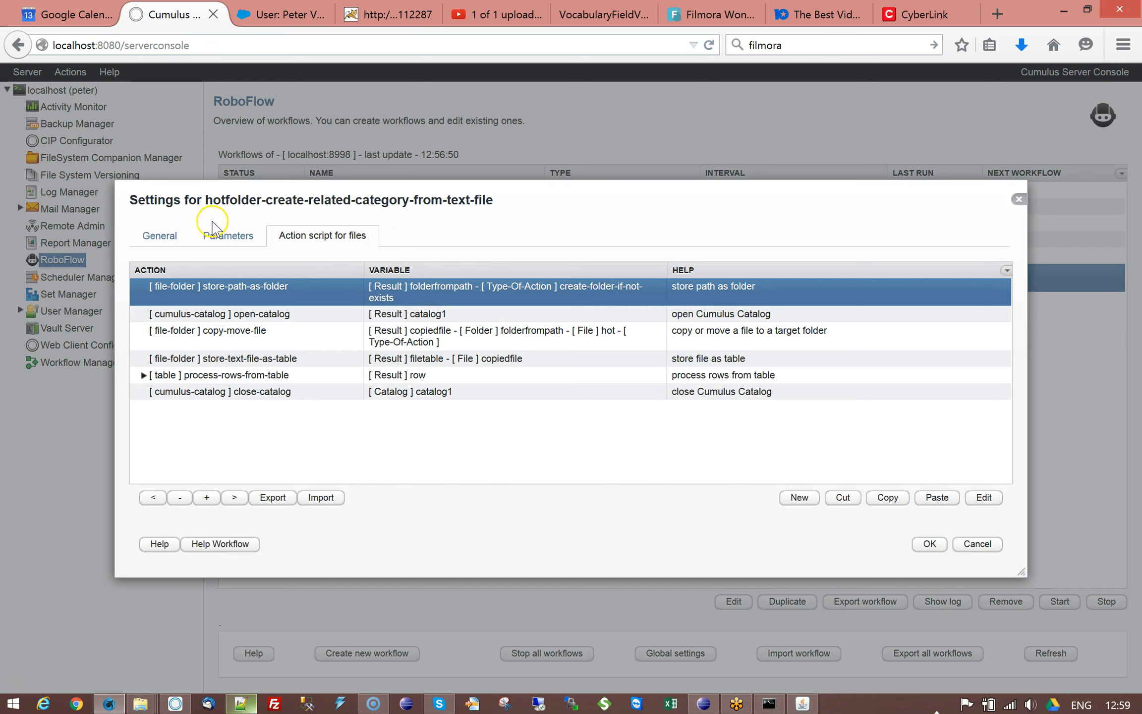
pyautogui.click(225, 234)
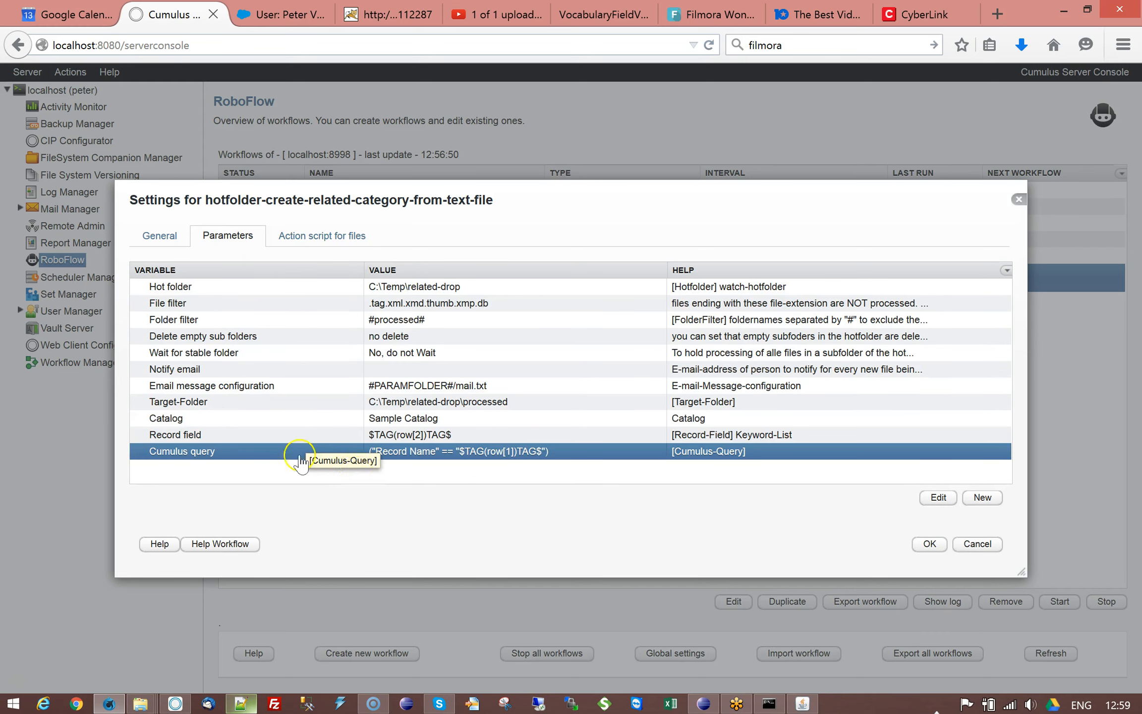
pyautogui.click(177, 405)
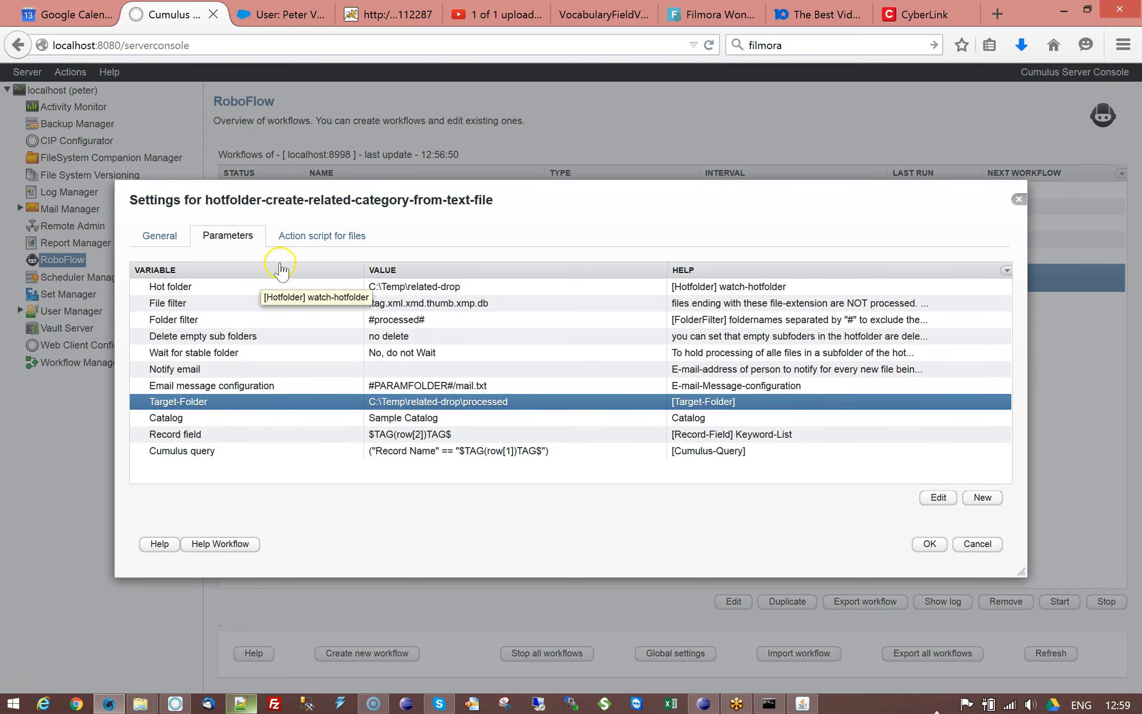
pyautogui.click(319, 235)
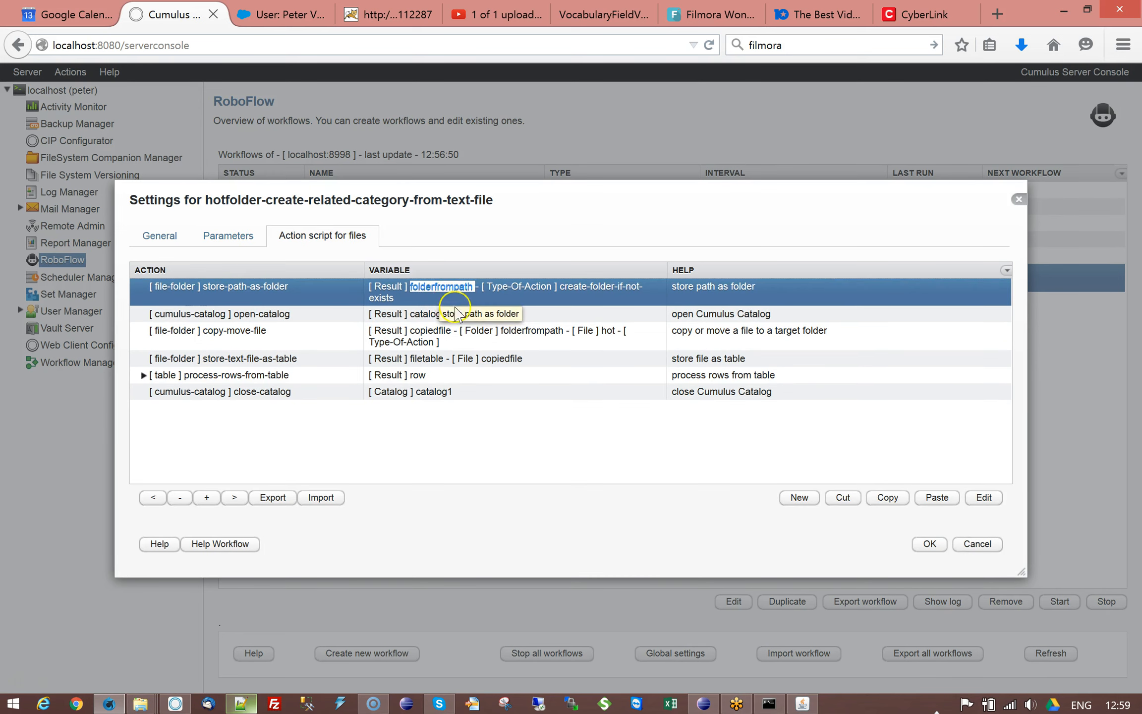
# Step: Inspect the settings of the store-path-as-folder and open-catalog actions, cancelling each dialog
pyautogui.doubleClick(431, 292)
pyautogui.moveTo(366, 303); pyautogui.dragTo(489, 304)
pyautogui.click(489, 303)
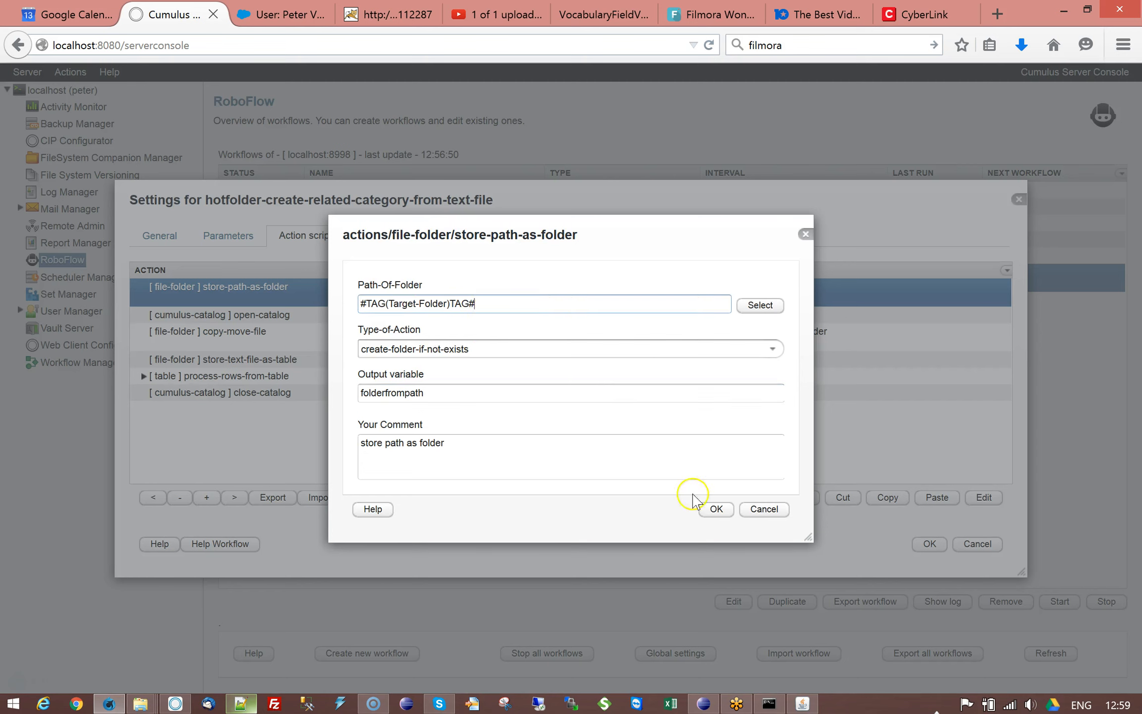
pyautogui.click(766, 511)
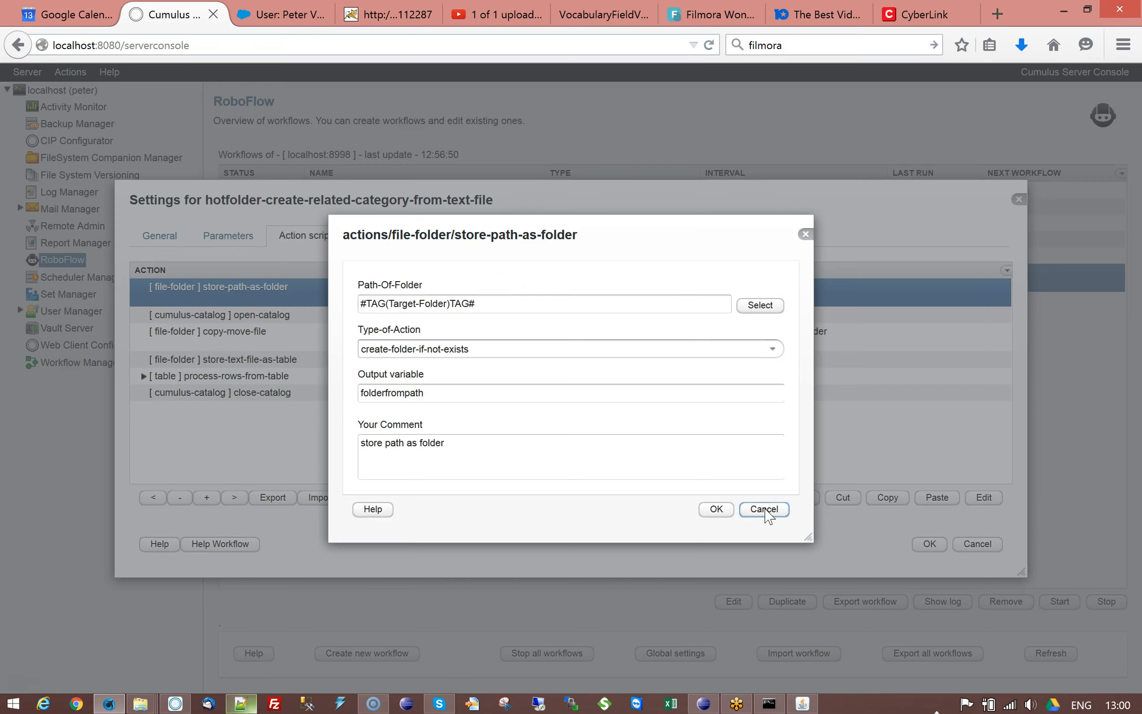
pyautogui.click(325, 318)
pyautogui.doubleClick(325, 317)
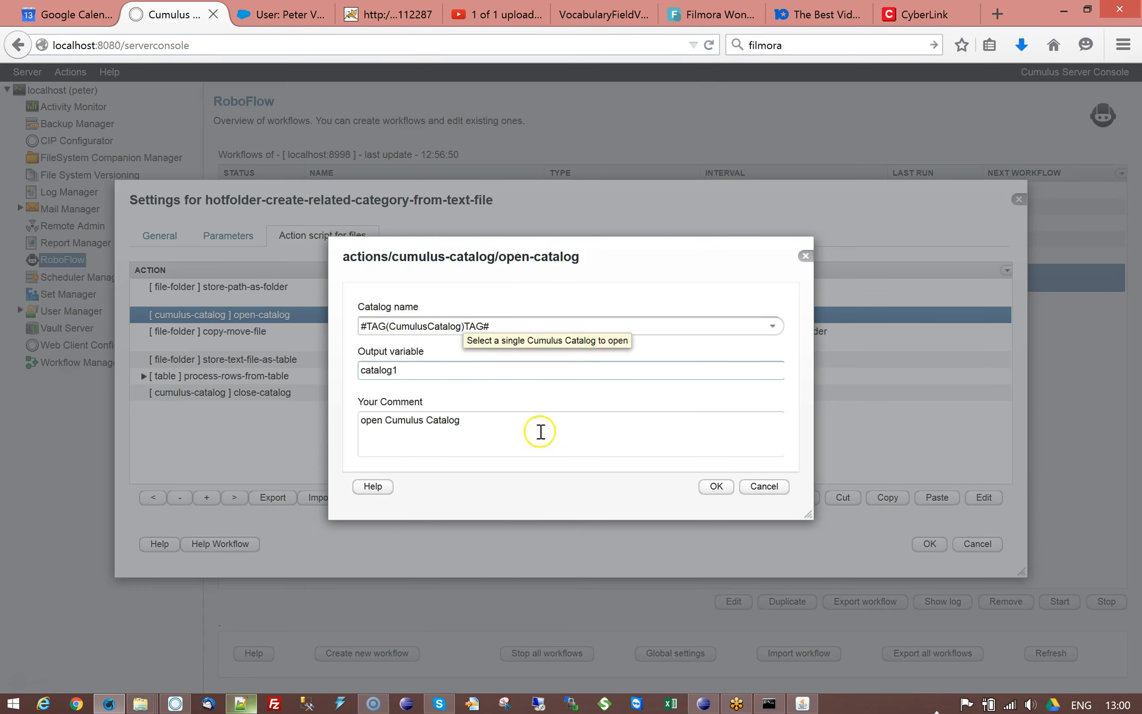
pyautogui.click(764, 486)
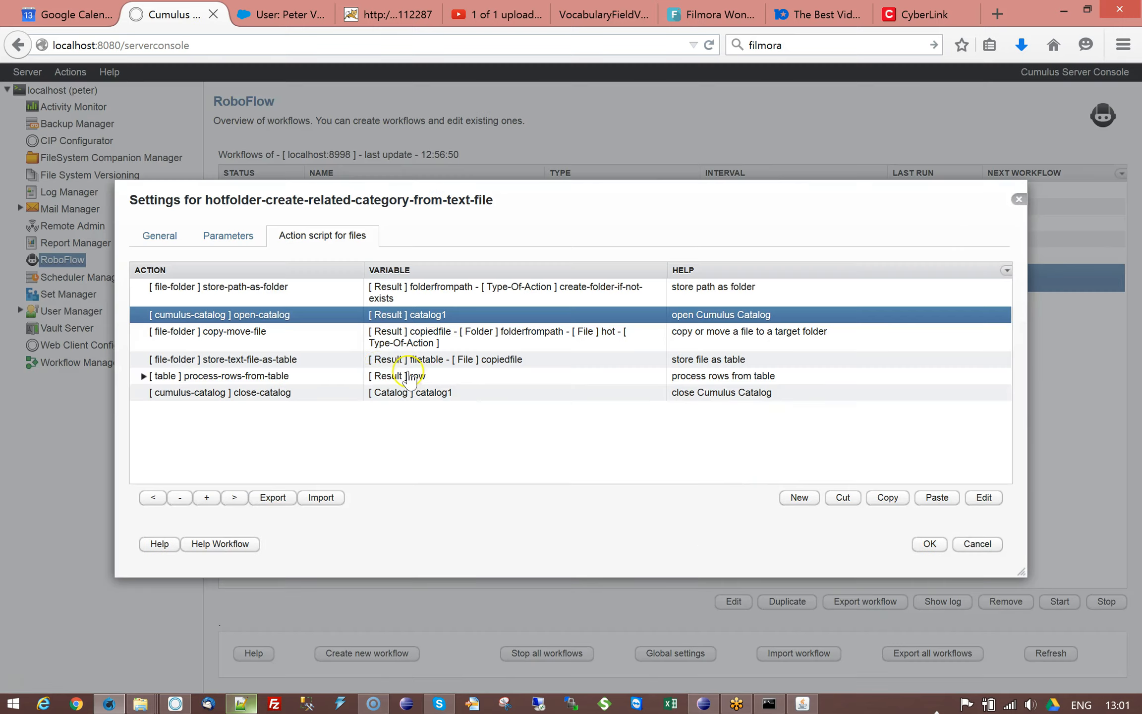
# Step: Inspect the settings of the copy-move-file and store-text-file-as-table actions, cancelling each dialog
pyautogui.click(293, 337)
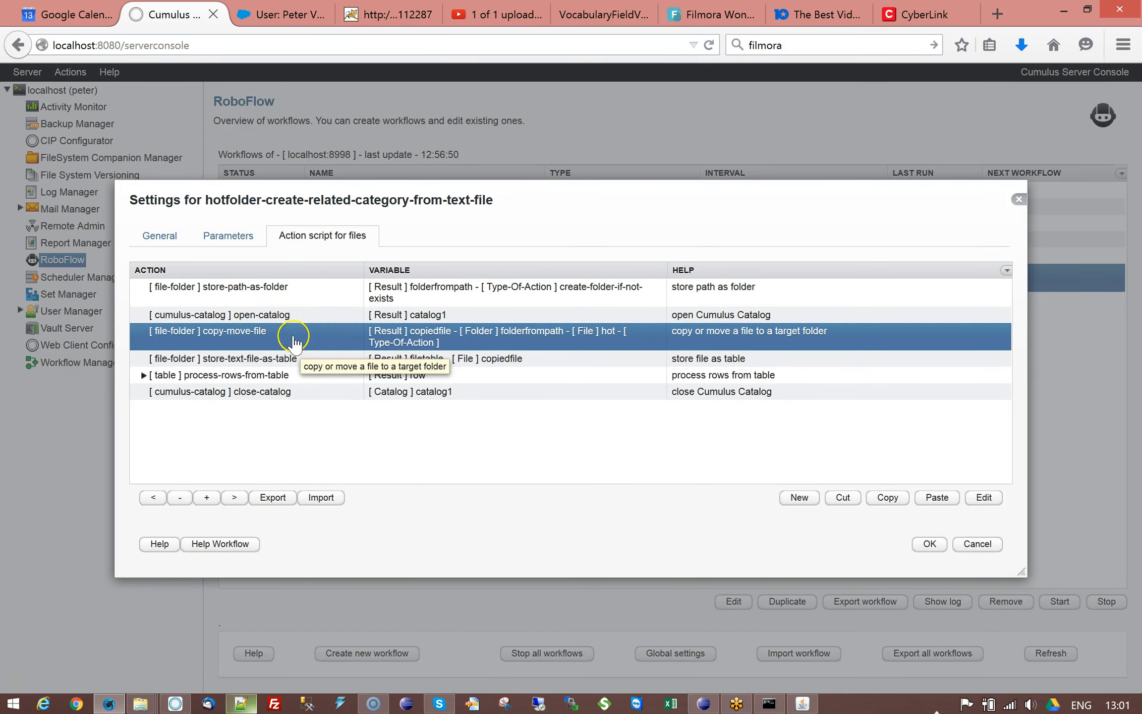
pyautogui.doubleClick(305, 342)
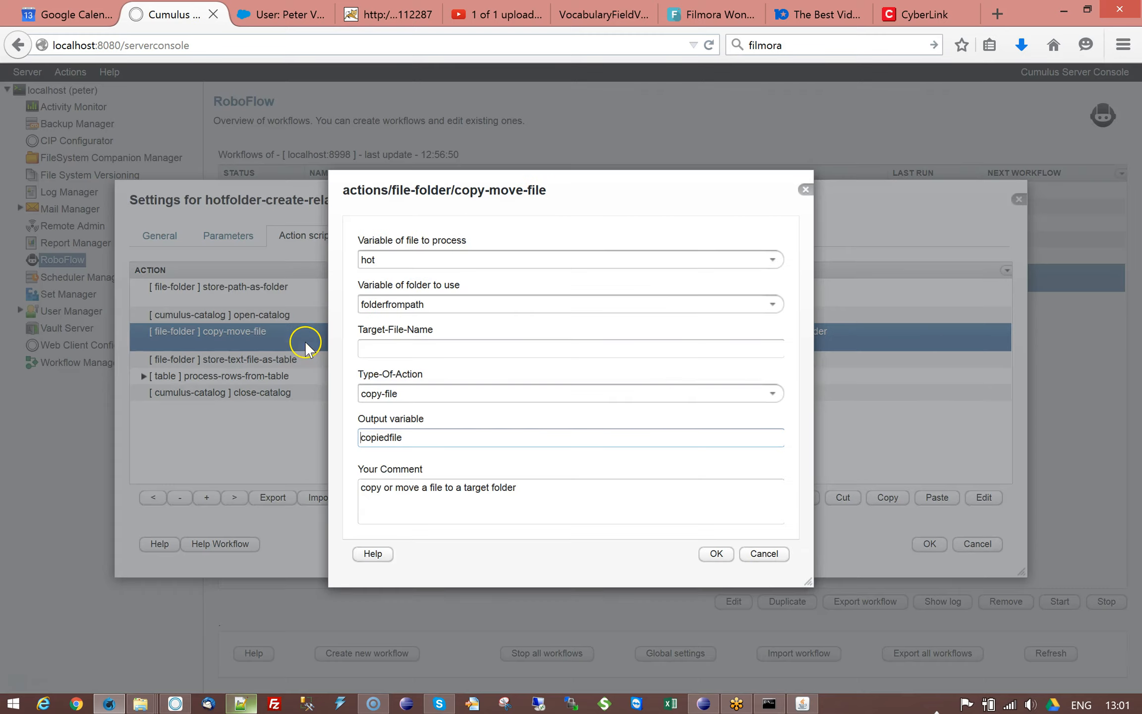
pyautogui.click(762, 554)
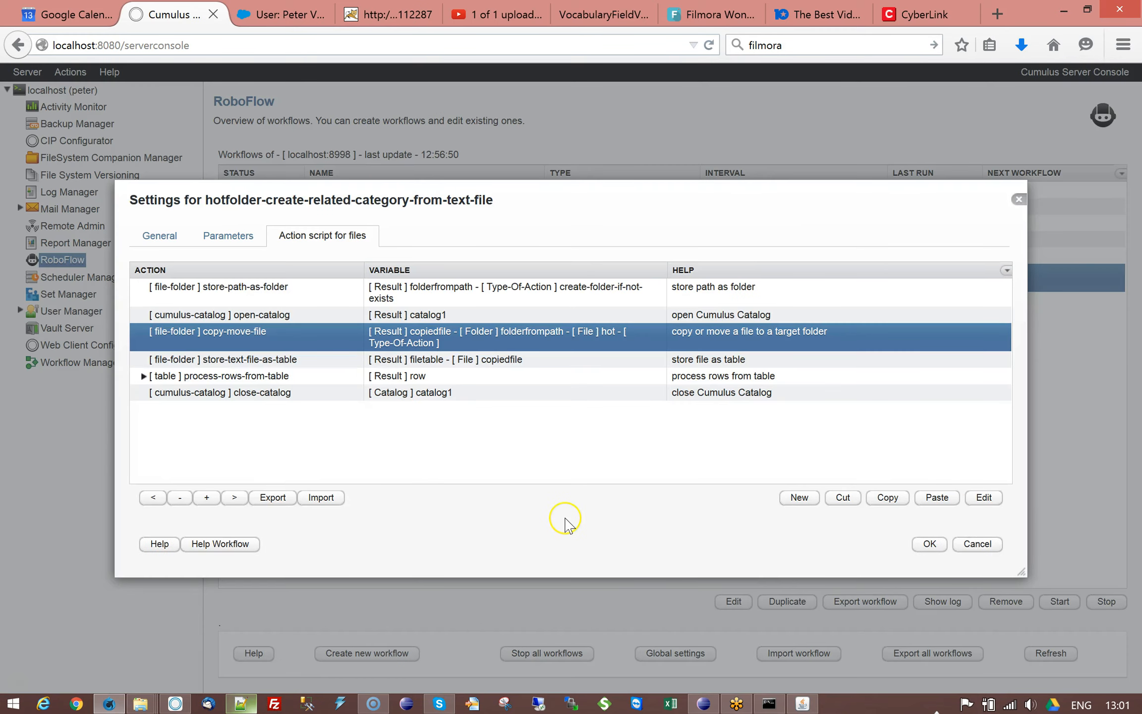
pyautogui.doubleClick(281, 365)
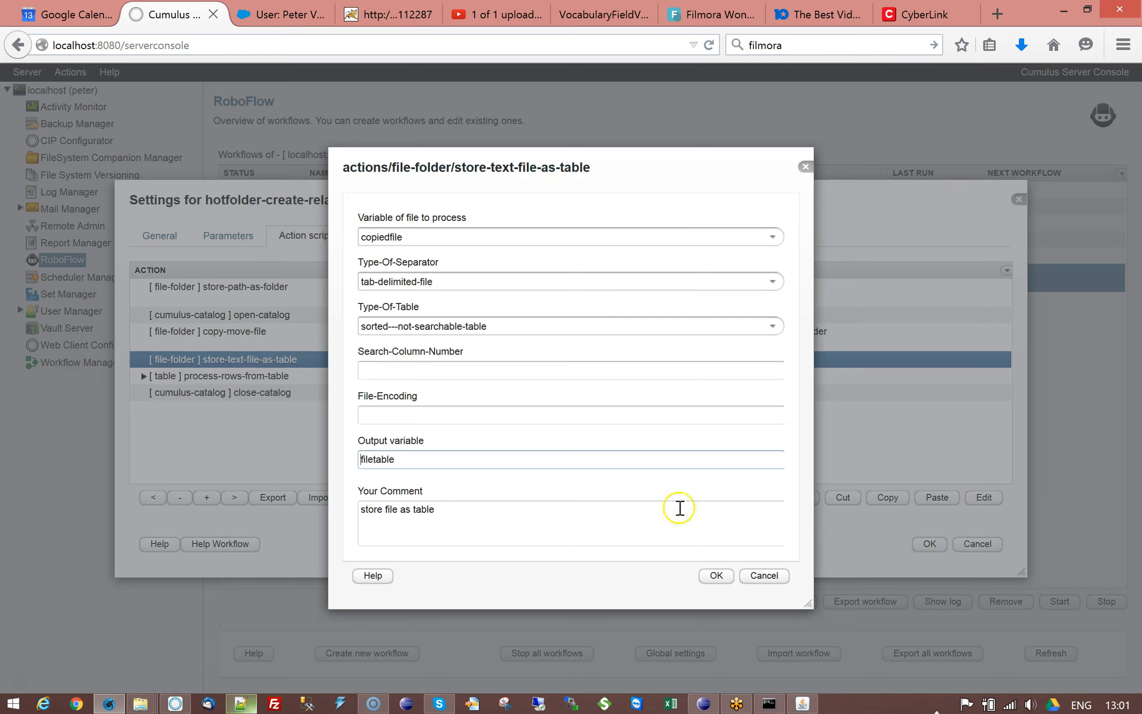
pyautogui.click(762, 575)
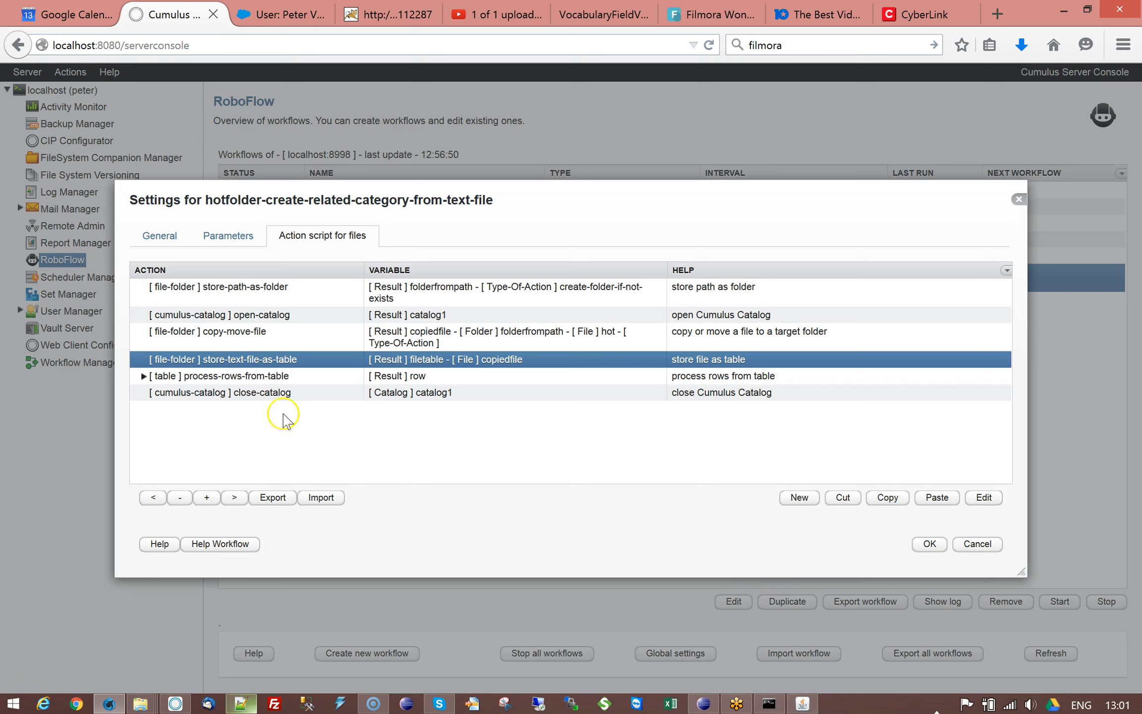
# Step: Inspect the process-rows-from-table action's settings, cancel, and expand it to show its child actions
pyautogui.click(218, 378)
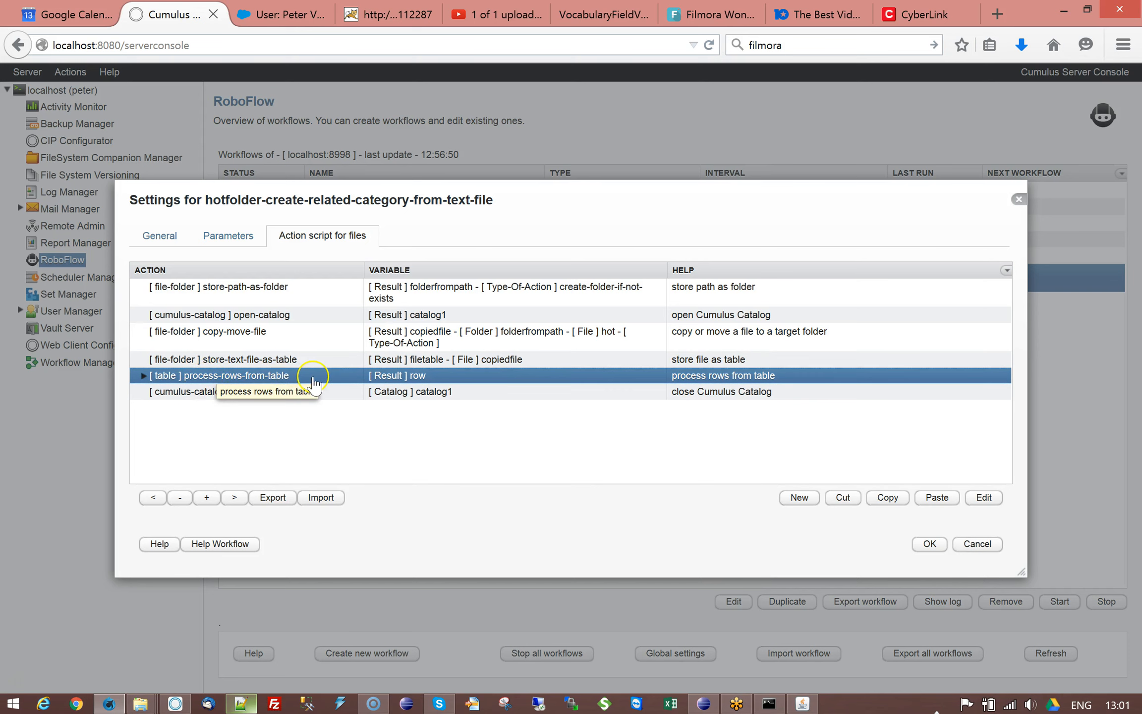
pyautogui.doubleClick(332, 379)
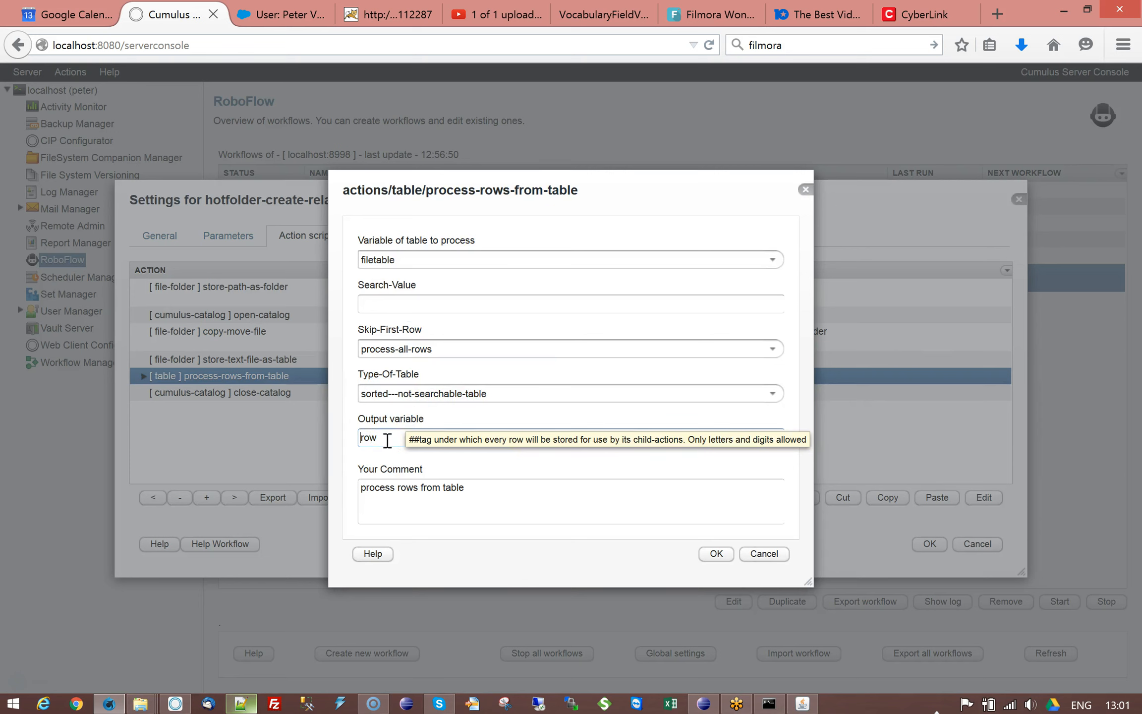
pyautogui.click(764, 555)
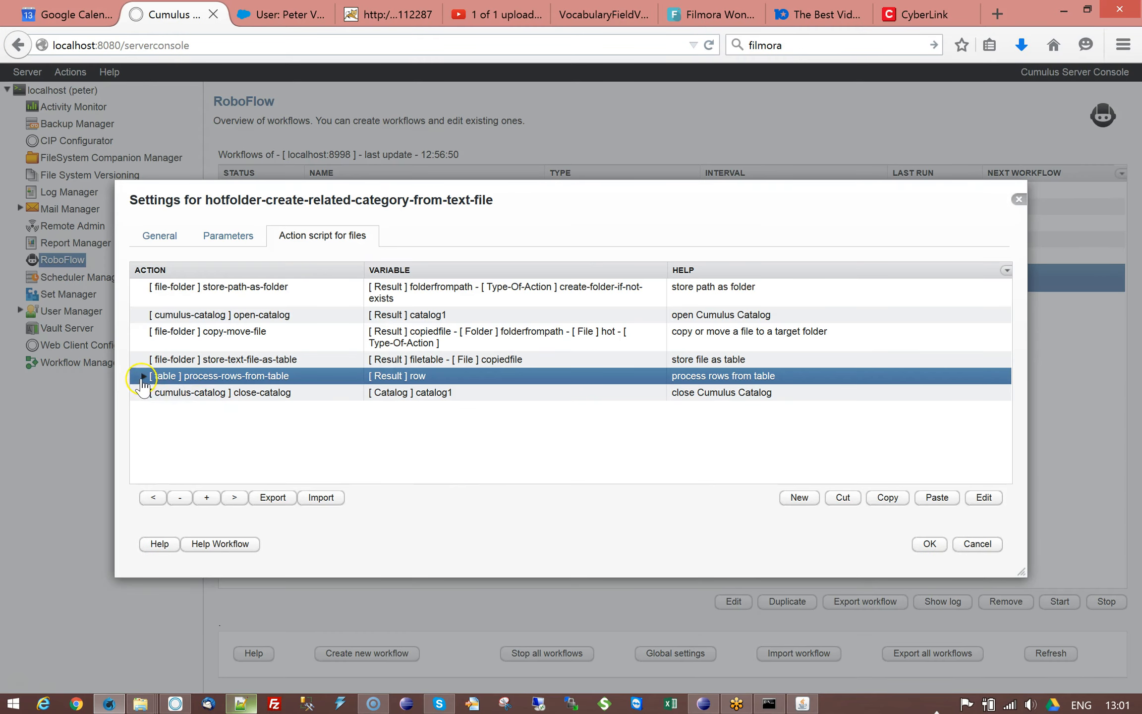
pyautogui.click(143, 377)
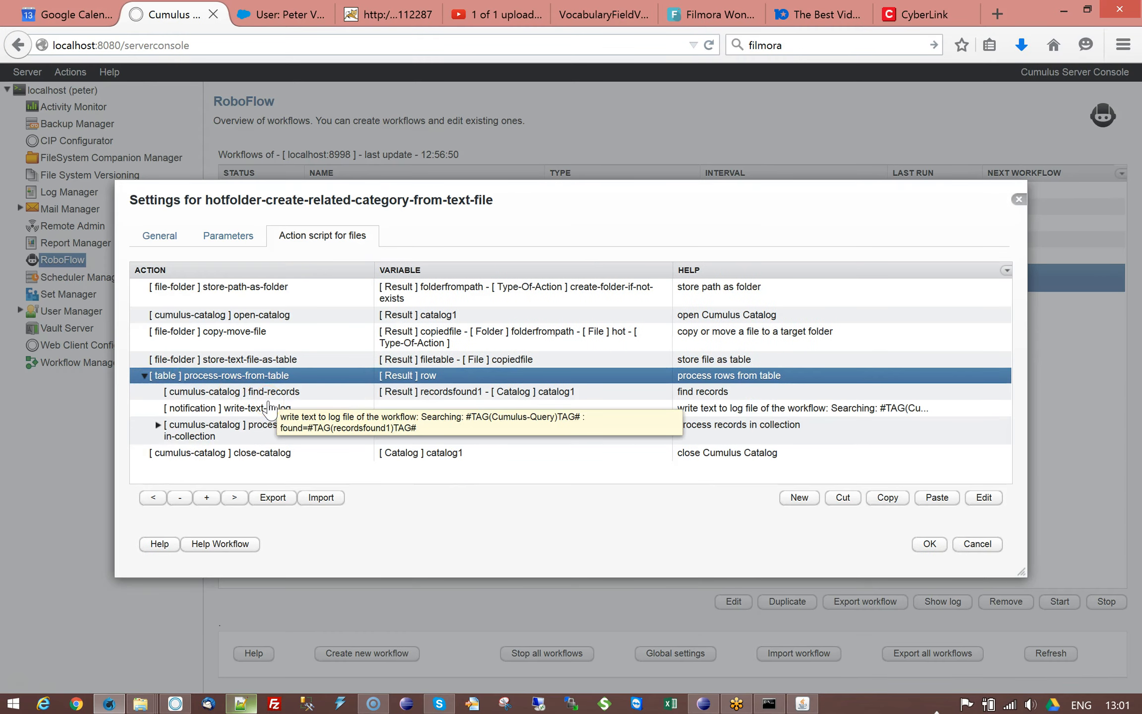
# Step: Compare the Cumulus query parameter with the find-records action's record query by switching tabs and opening its settings
pyautogui.click(232, 235)
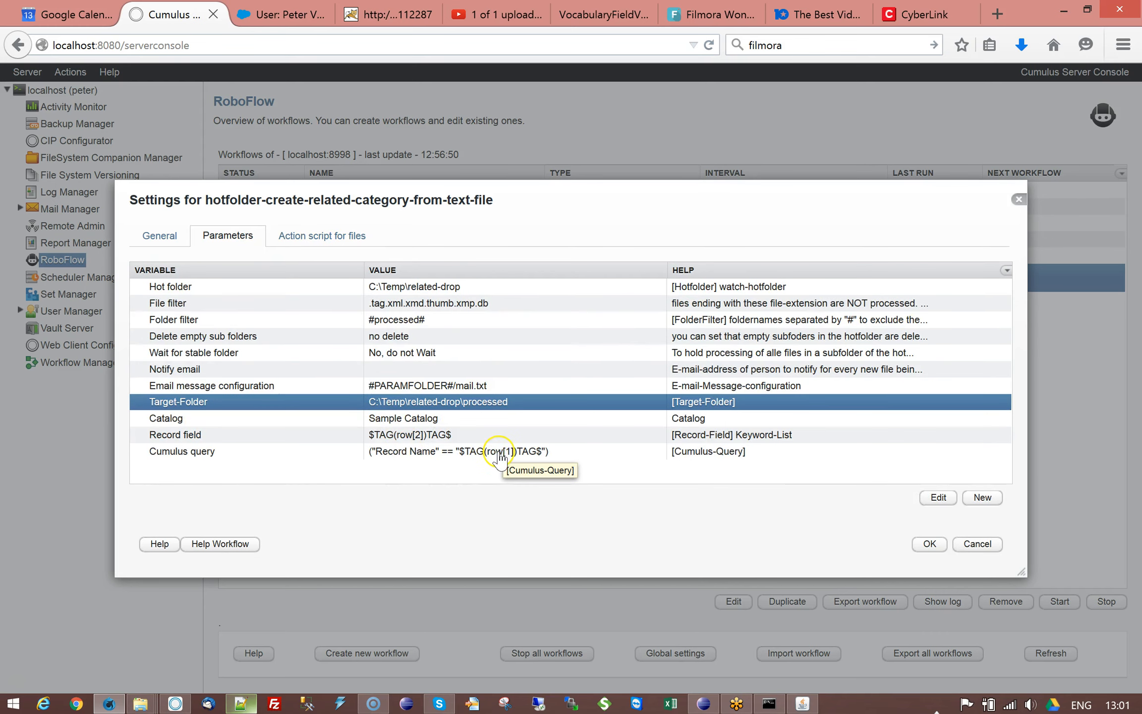
pyautogui.click(345, 237)
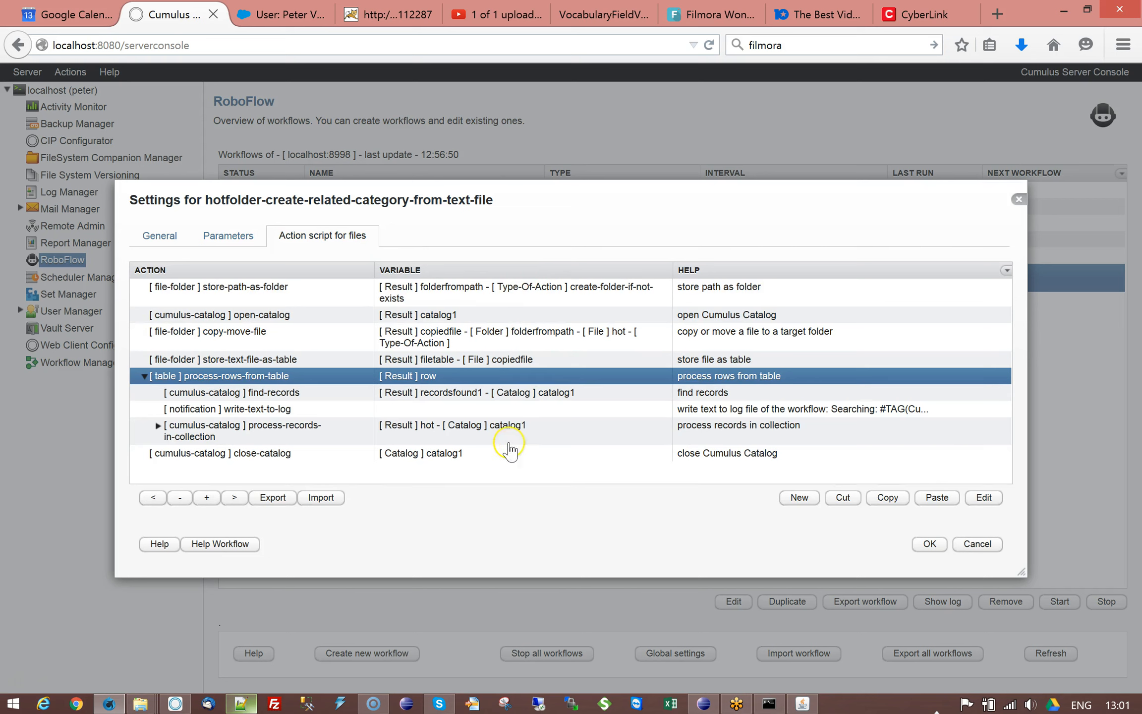
pyautogui.click(286, 394)
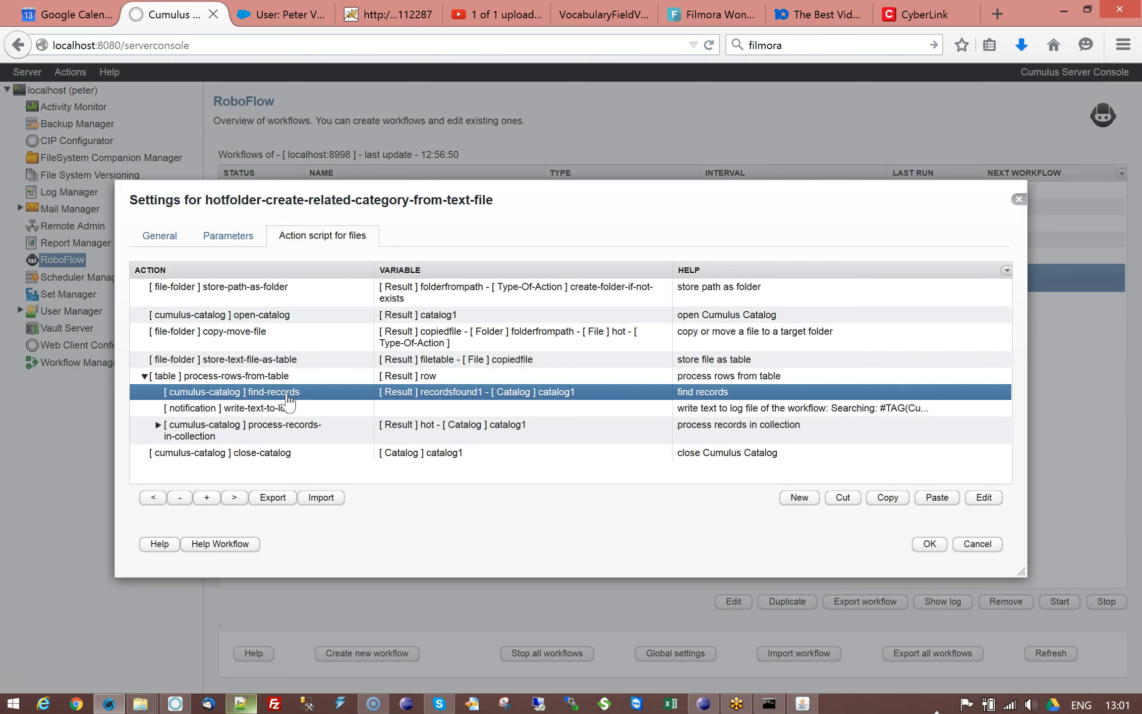
pyautogui.doubleClick(292, 395)
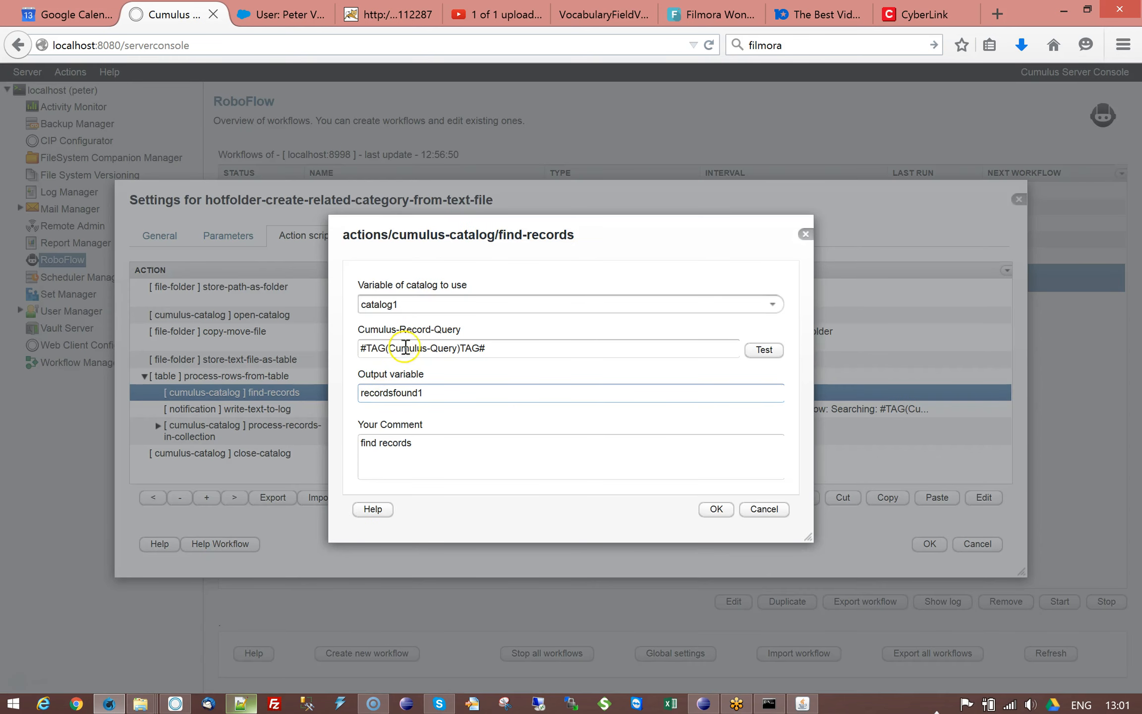
pyautogui.click(763, 509)
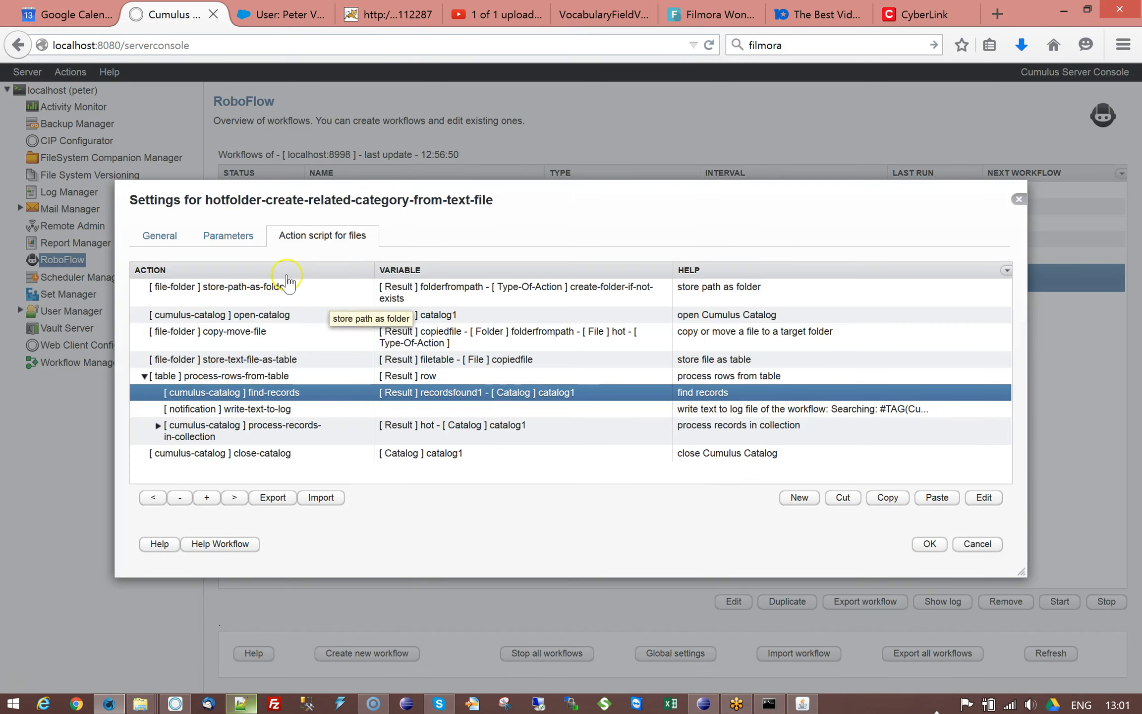
pyautogui.click(227, 239)
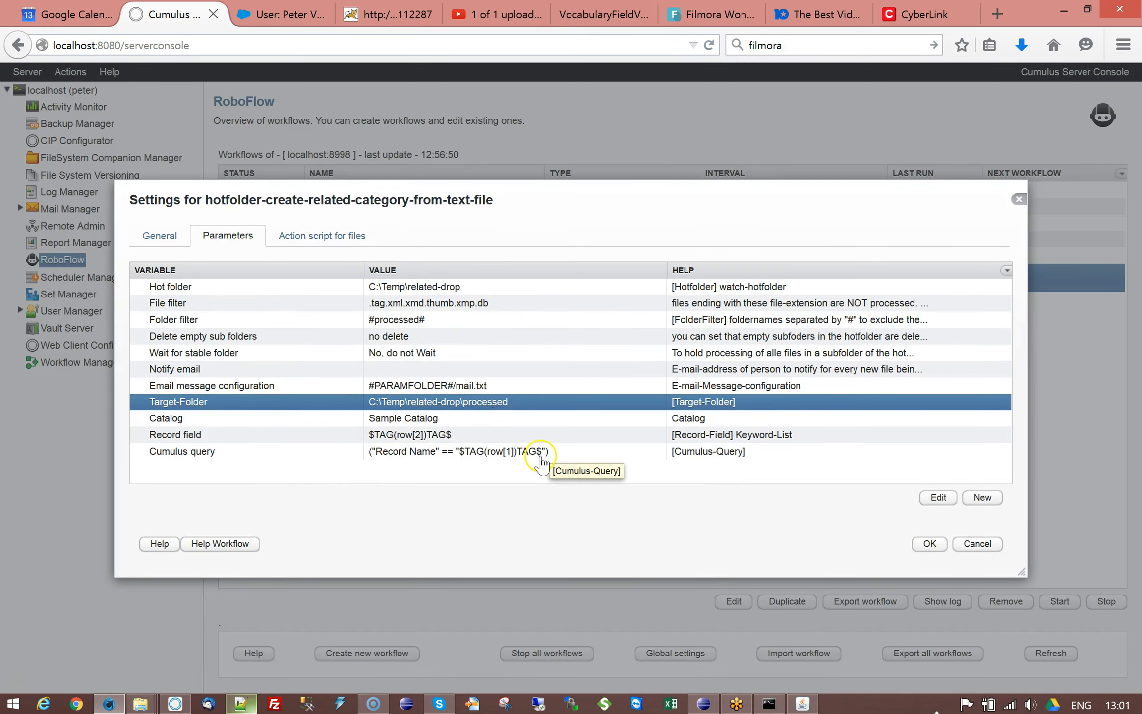
pyautogui.click(333, 236)
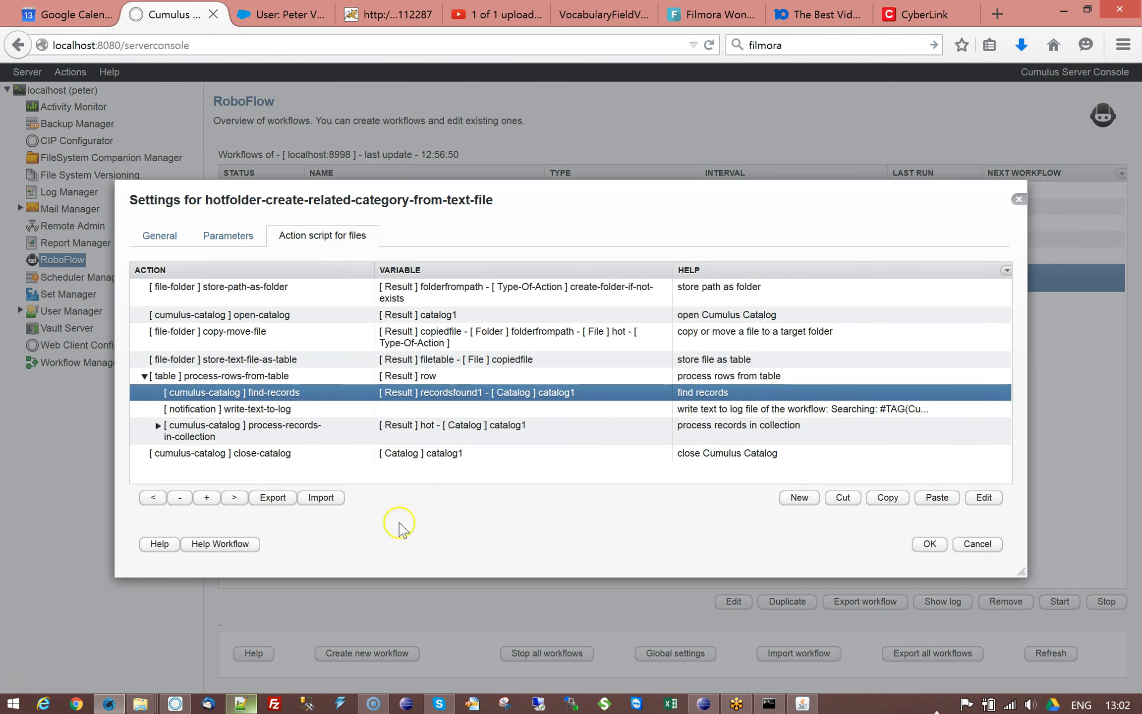
# Step: Switch to Notepad++, highlight the first record name in related.txt, and minimize the window again
pyautogui.click(241, 703)
pyautogui.moveTo(35, 89); pyautogui.dragTo(173, 89)
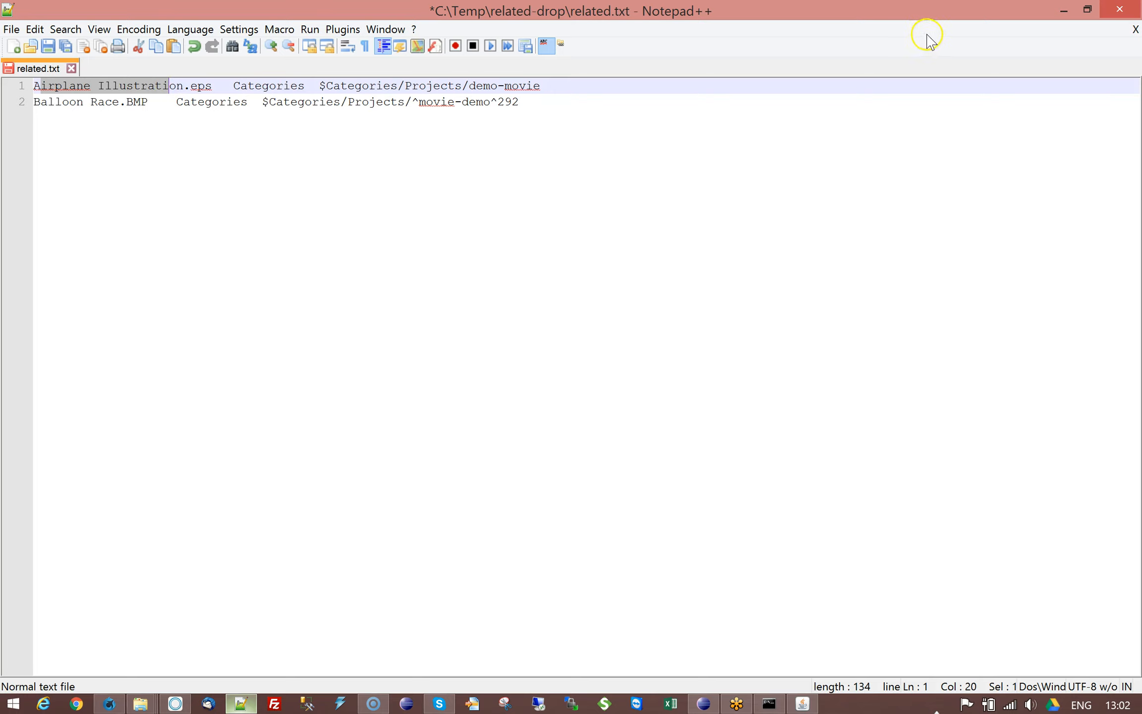
pyautogui.click(1064, 10)
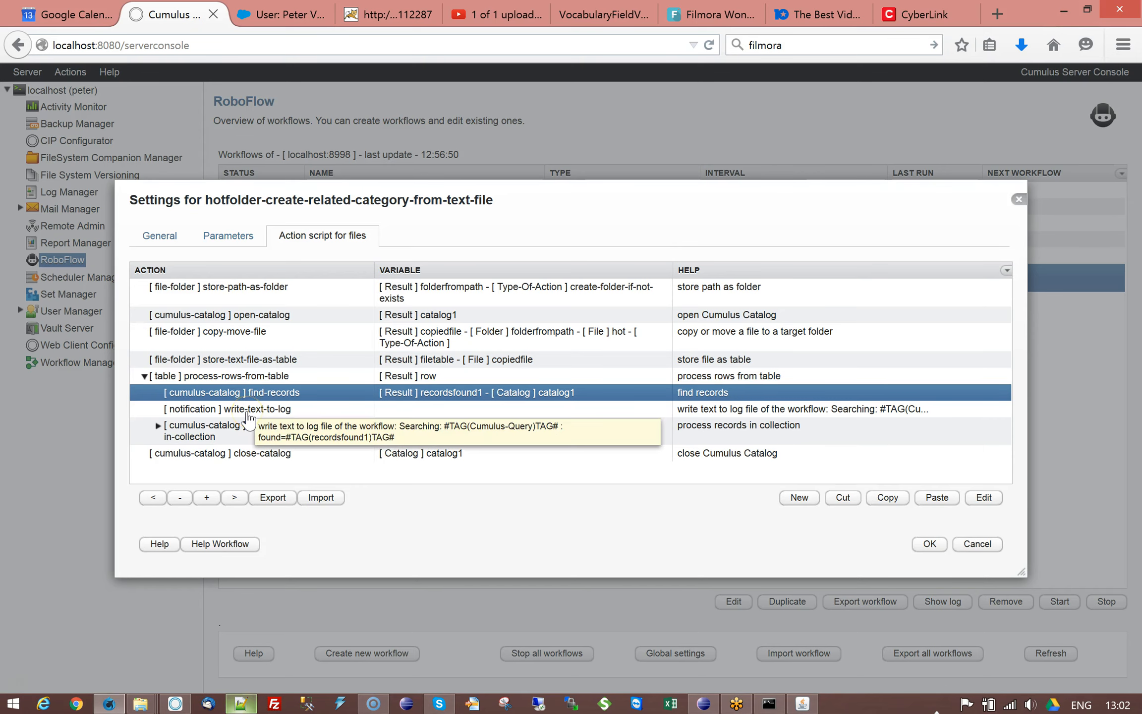
# Step: Expand the process-records-in-collection action and reopen the find-records settings, cancelling the dialog
pyautogui.click(246, 409)
pyautogui.click(158, 425)
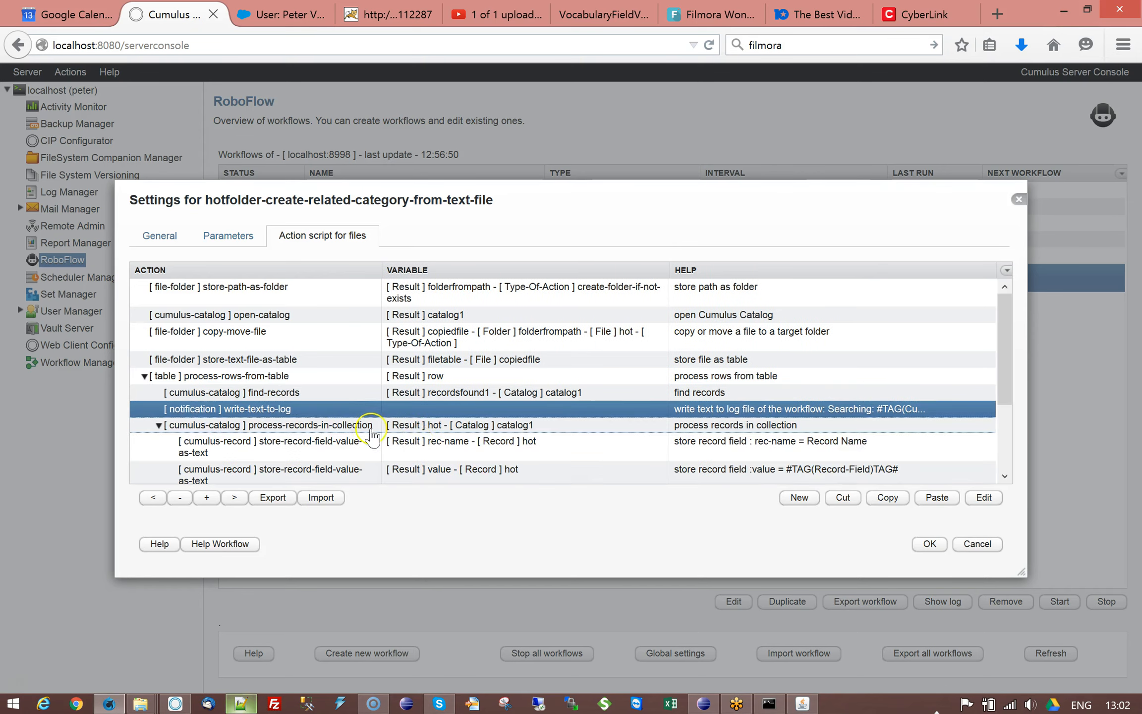
pyautogui.moveTo(1004, 321); pyautogui.dragTo(1007, 348)
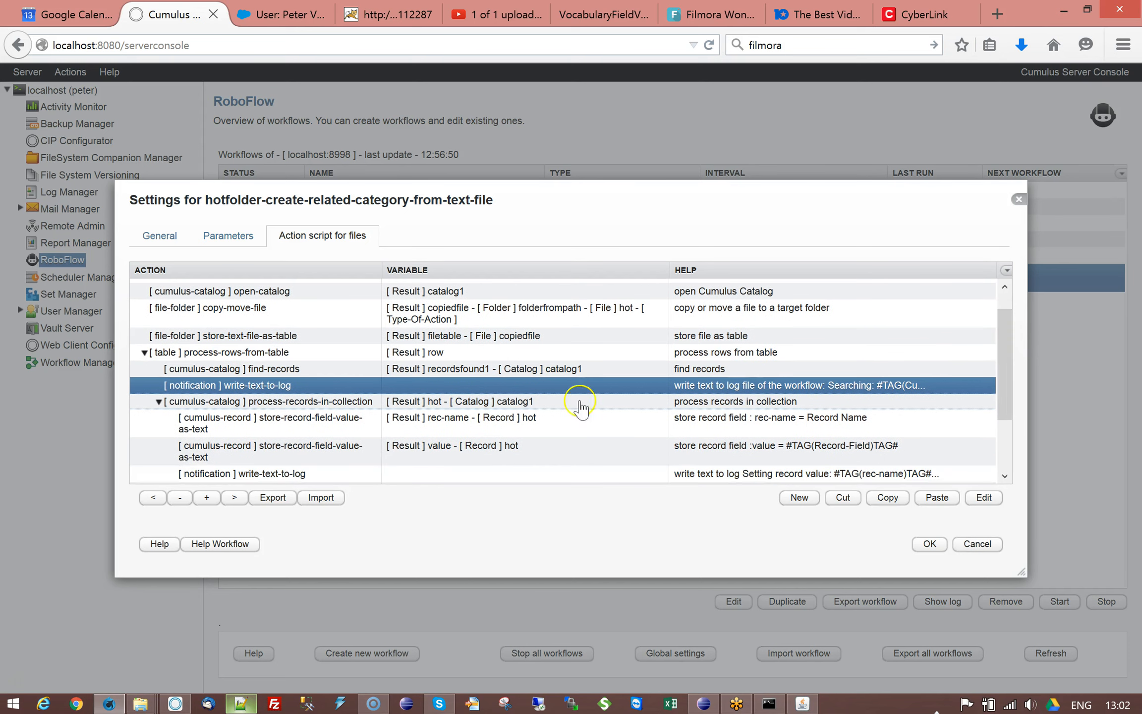
pyautogui.doubleClick(484, 371)
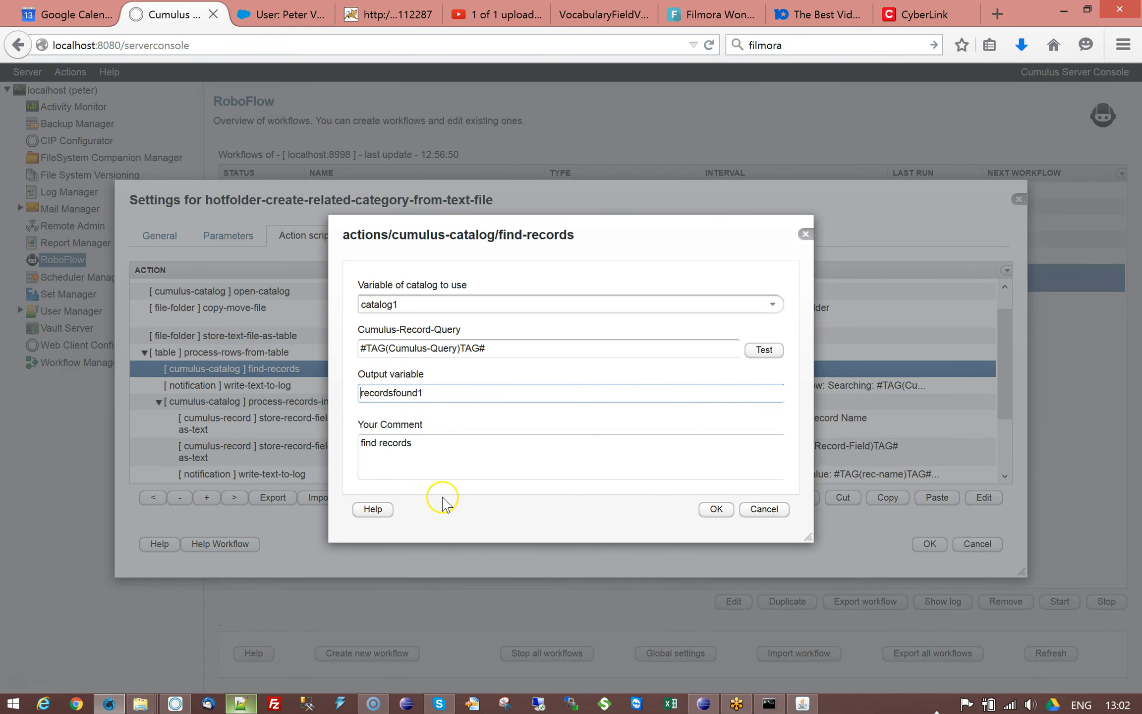
pyautogui.click(758, 509)
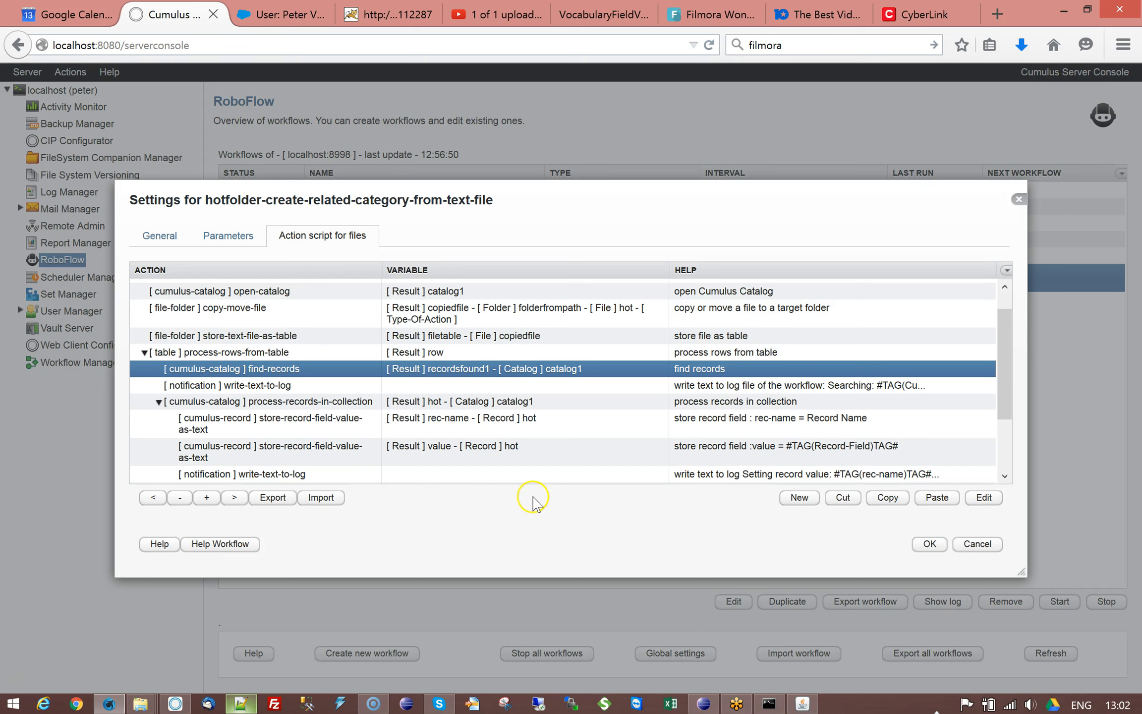
# Step: Inspect the process-records-in-collection action's settings and cancel the dialog
pyautogui.click(316, 402)
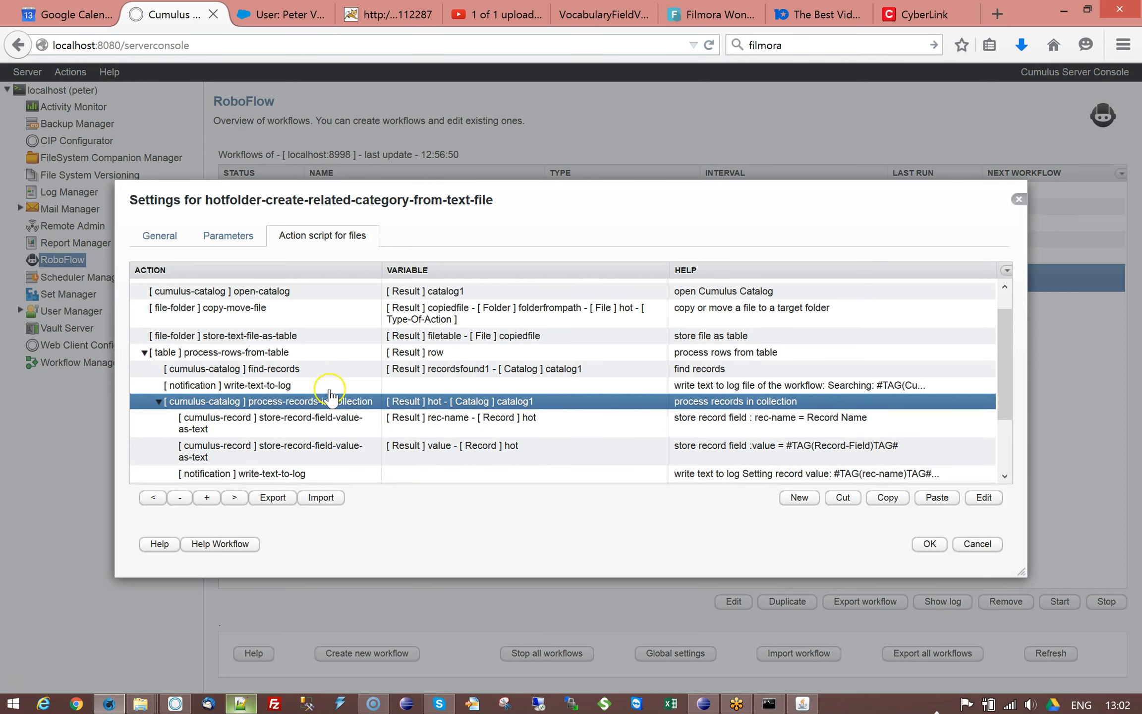
pyautogui.doubleClick(270, 402)
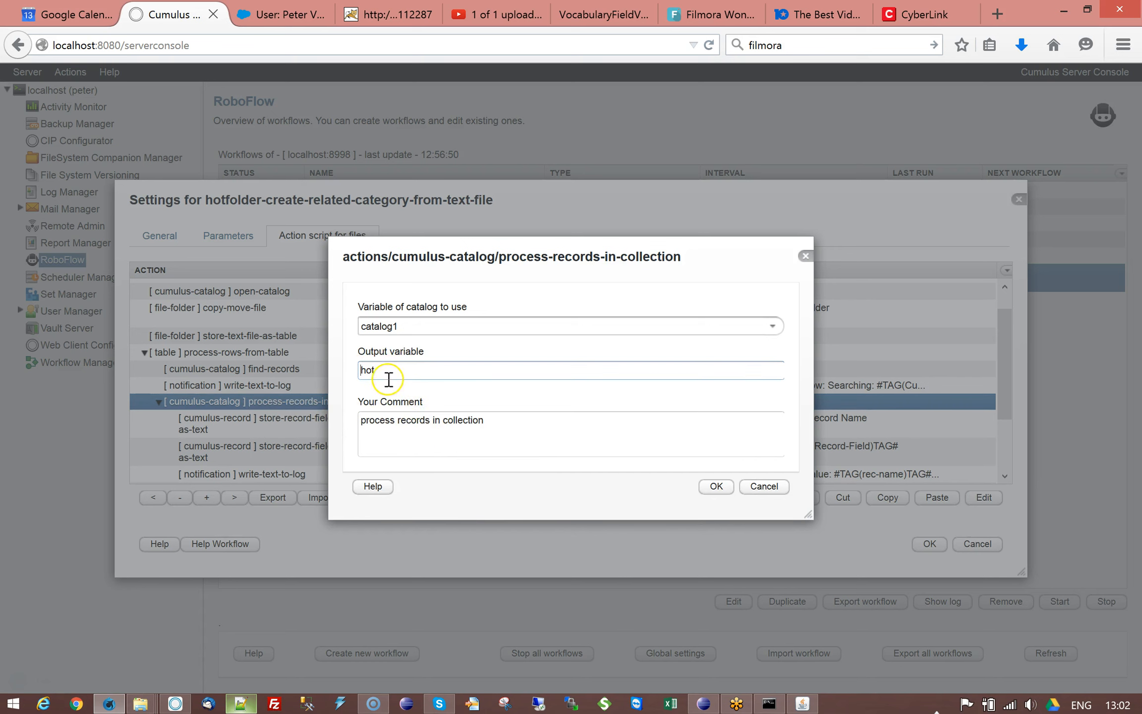
pyautogui.click(764, 486)
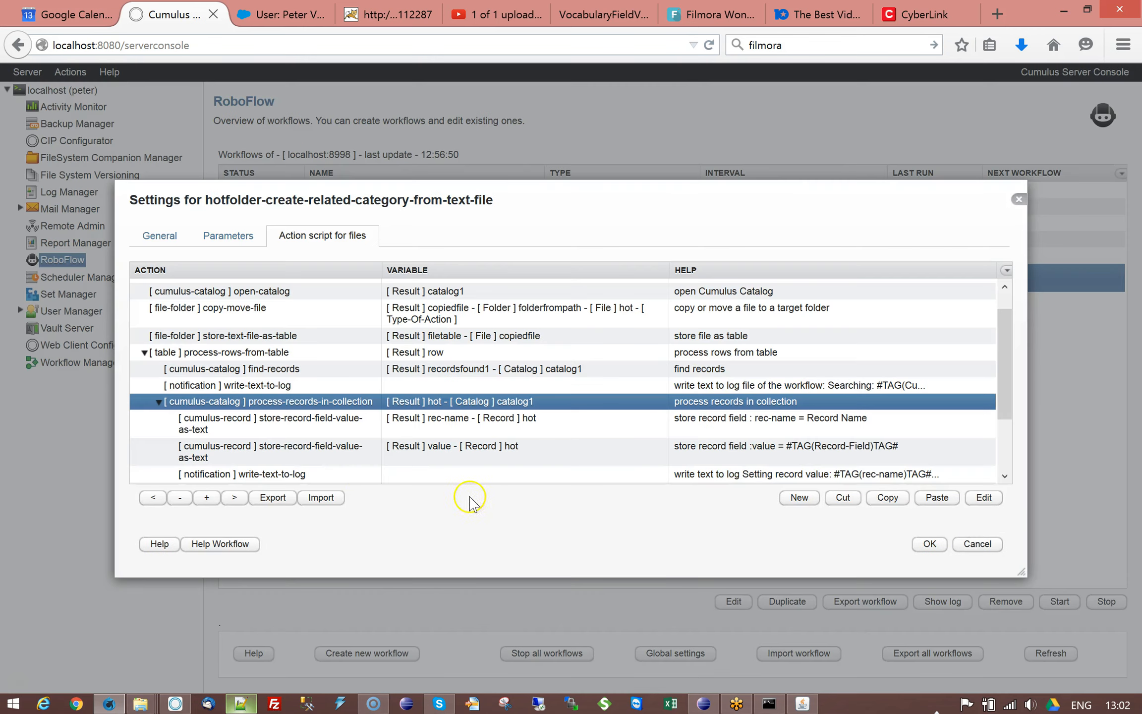
# Step: Inspect the settings of the second store-record-field-value-as-text action and cancel the dialog
pyautogui.click(289, 424)
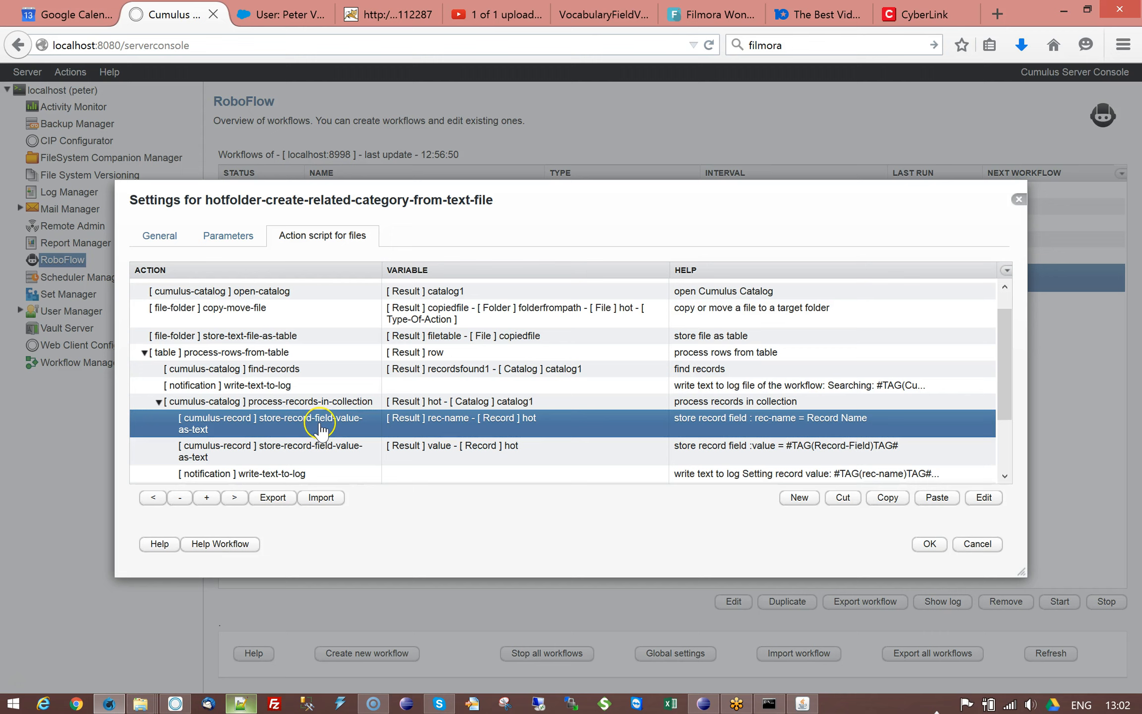
pyautogui.scroll(-3, 575, 397)
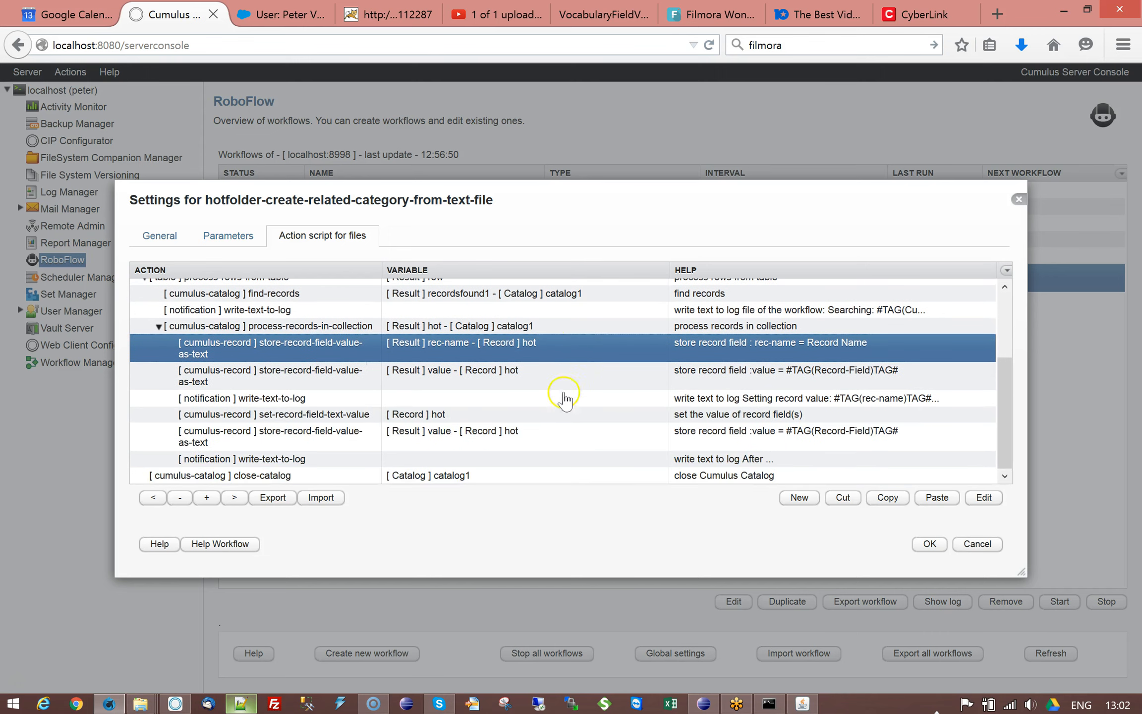
pyautogui.click(350, 387)
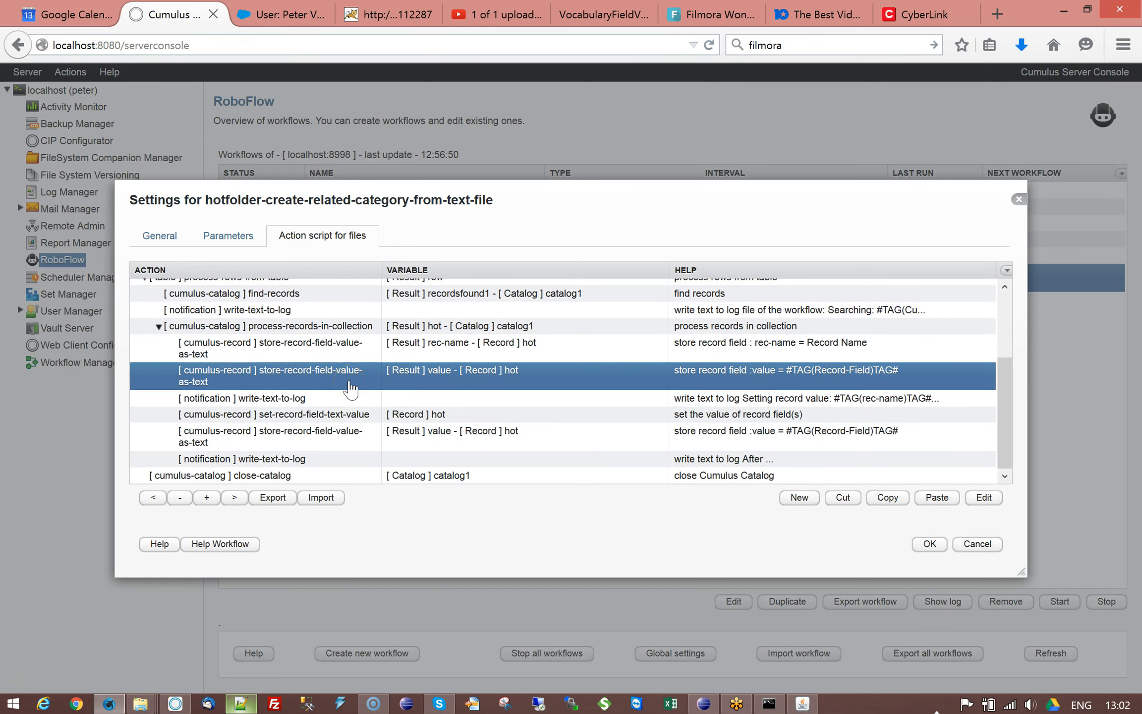
pyautogui.click(365, 388)
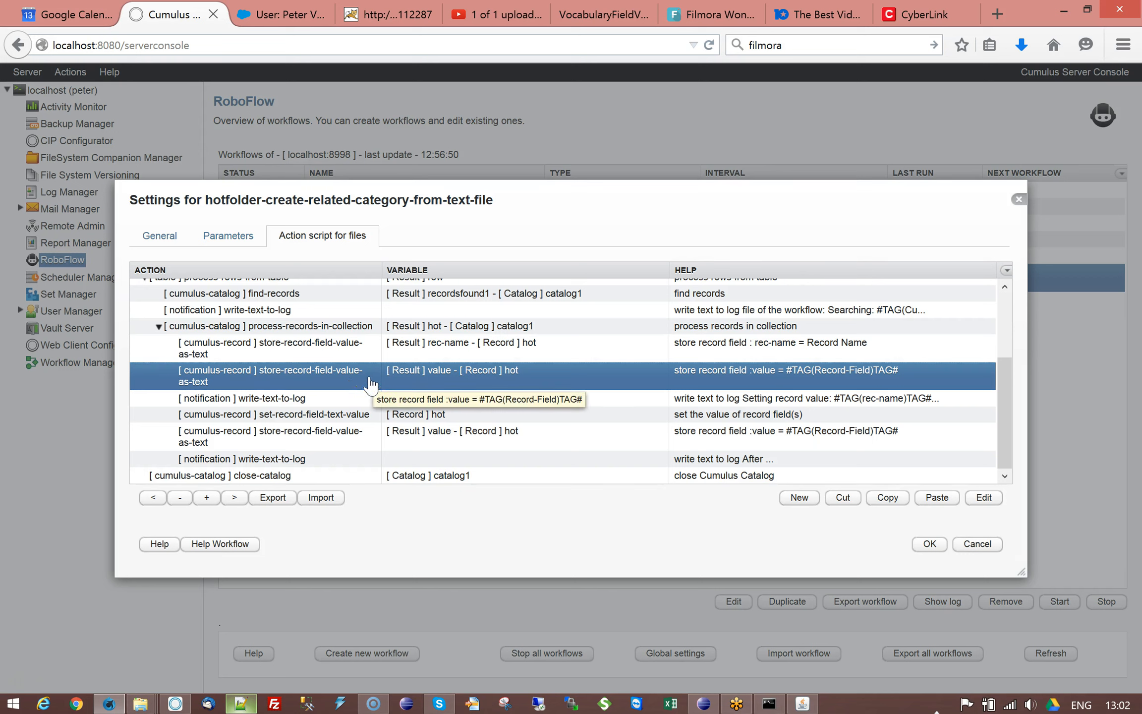
pyautogui.doubleClick(370, 385)
pyautogui.click(766, 513)
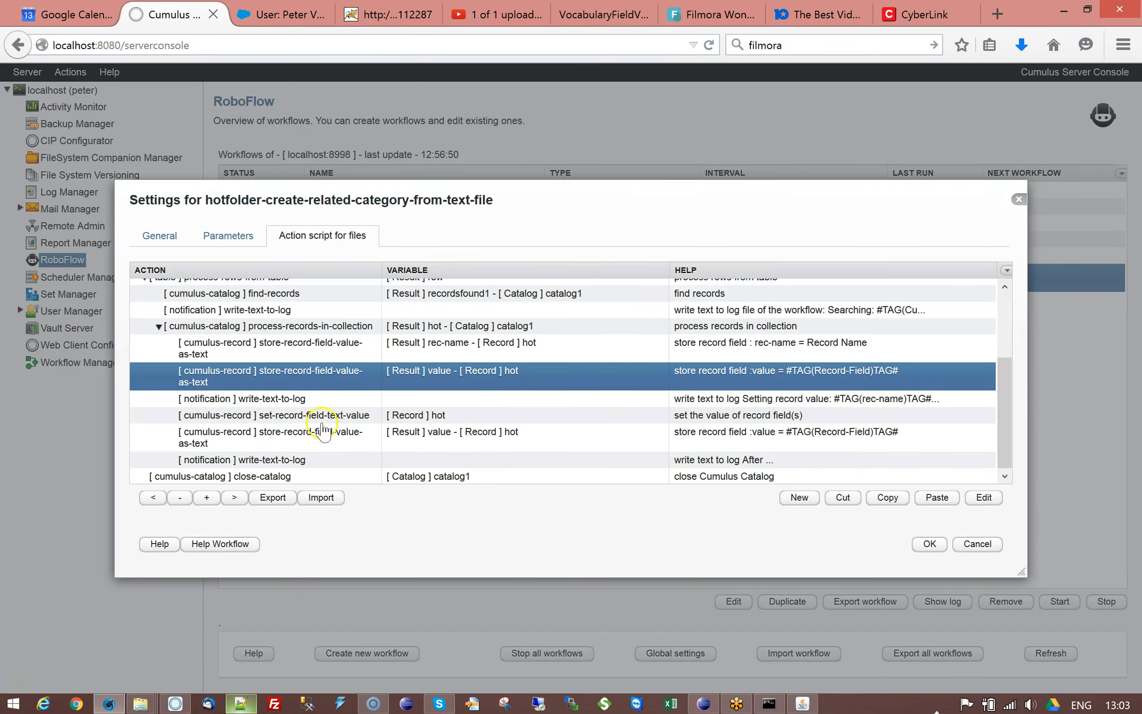
# Step: Inspect the set-record-field-text-value action's settings, cancel, and select the following store-record-field action
pyautogui.click(310, 401)
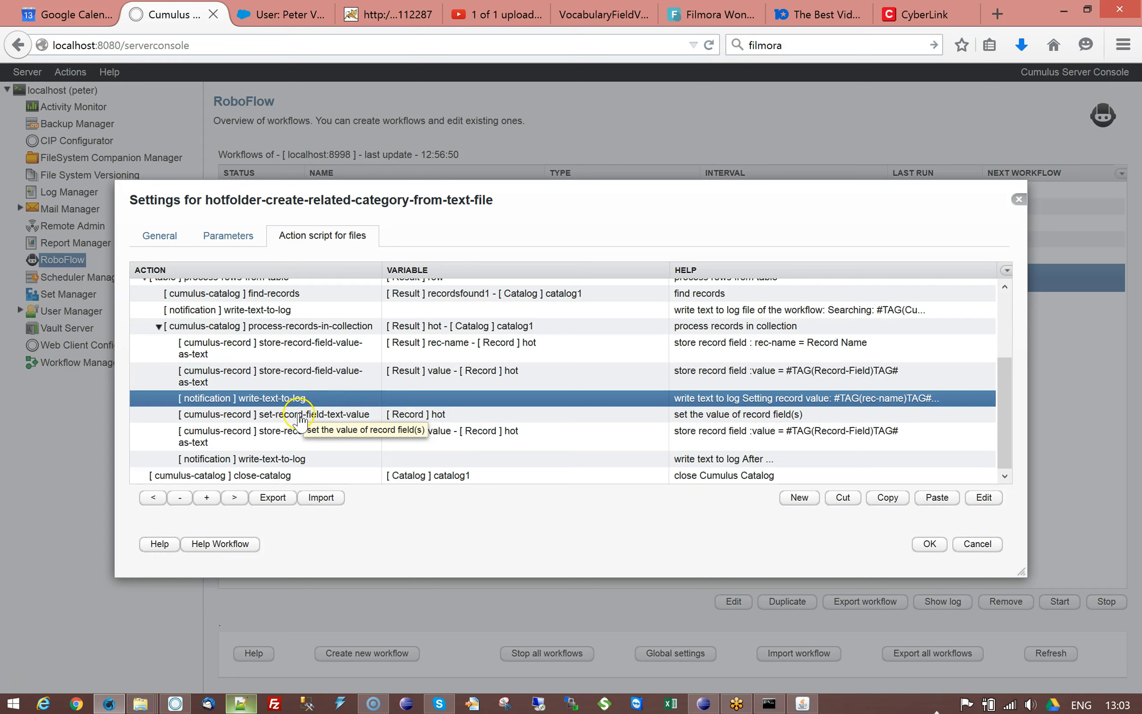
pyautogui.click(300, 417)
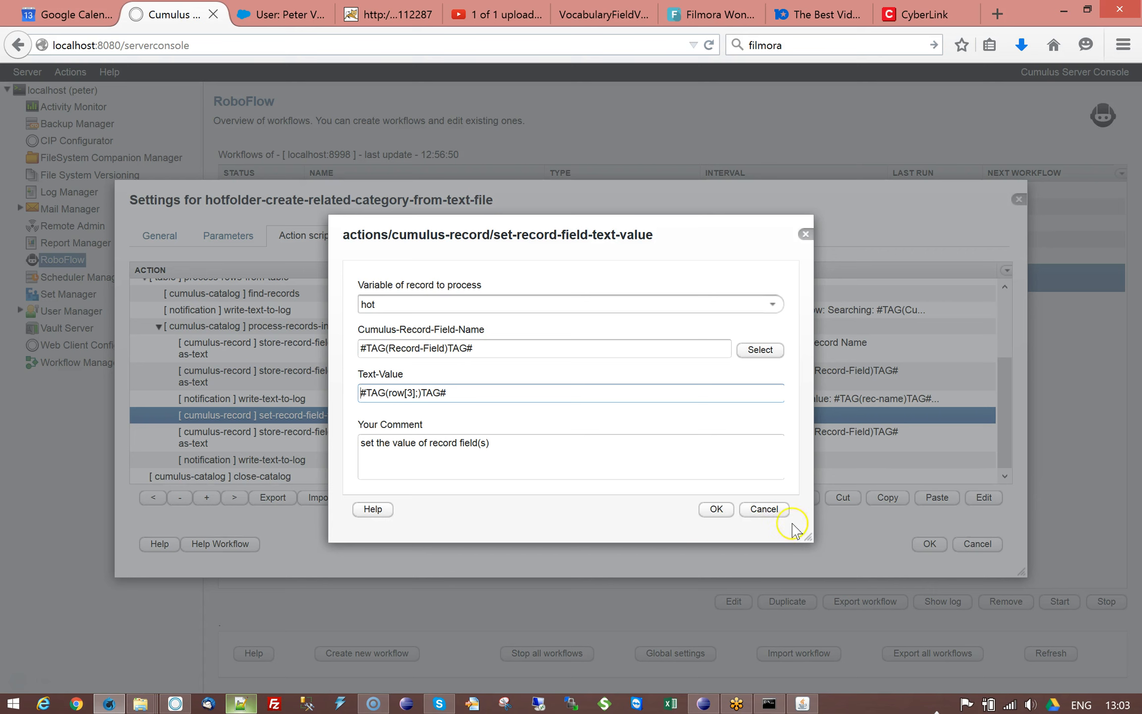
pyautogui.click(769, 510)
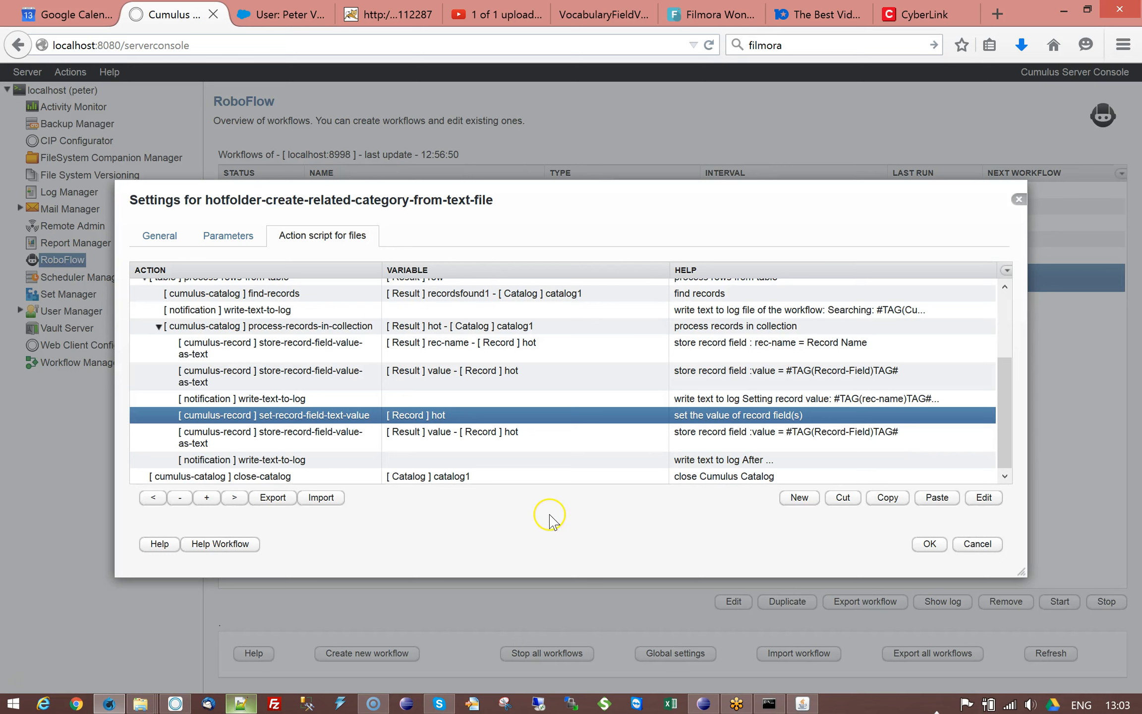
pyautogui.moveTo(1000, 382); pyautogui.dragTo(1002, 417)
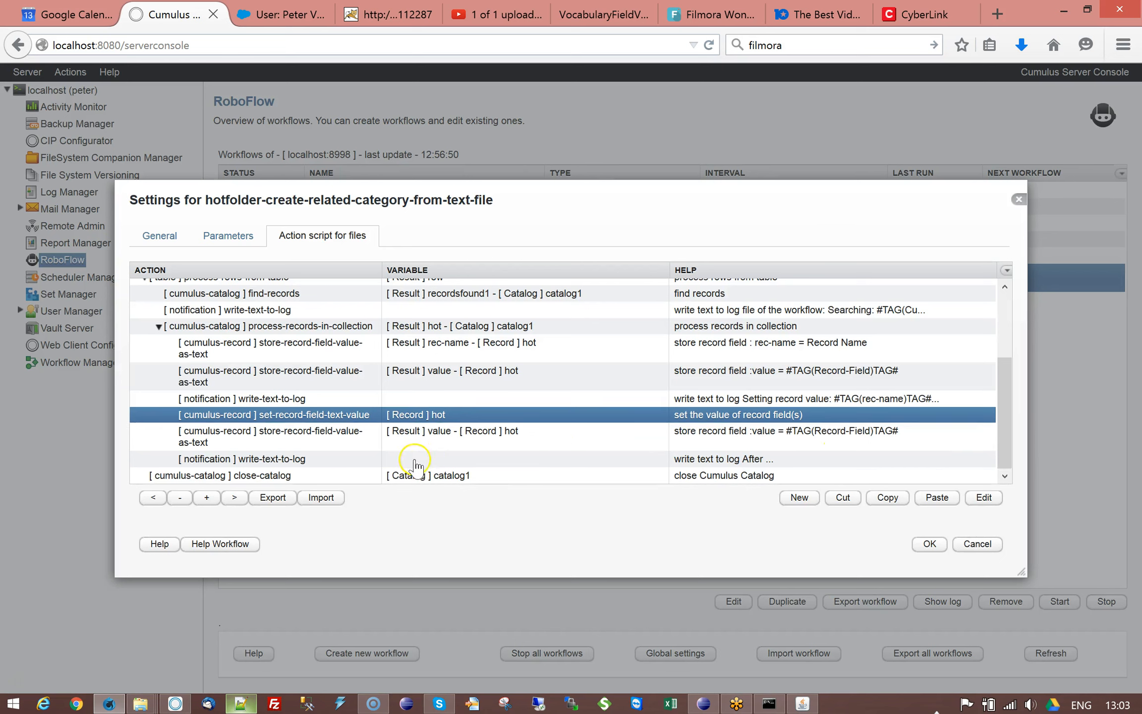
pyautogui.click(334, 441)
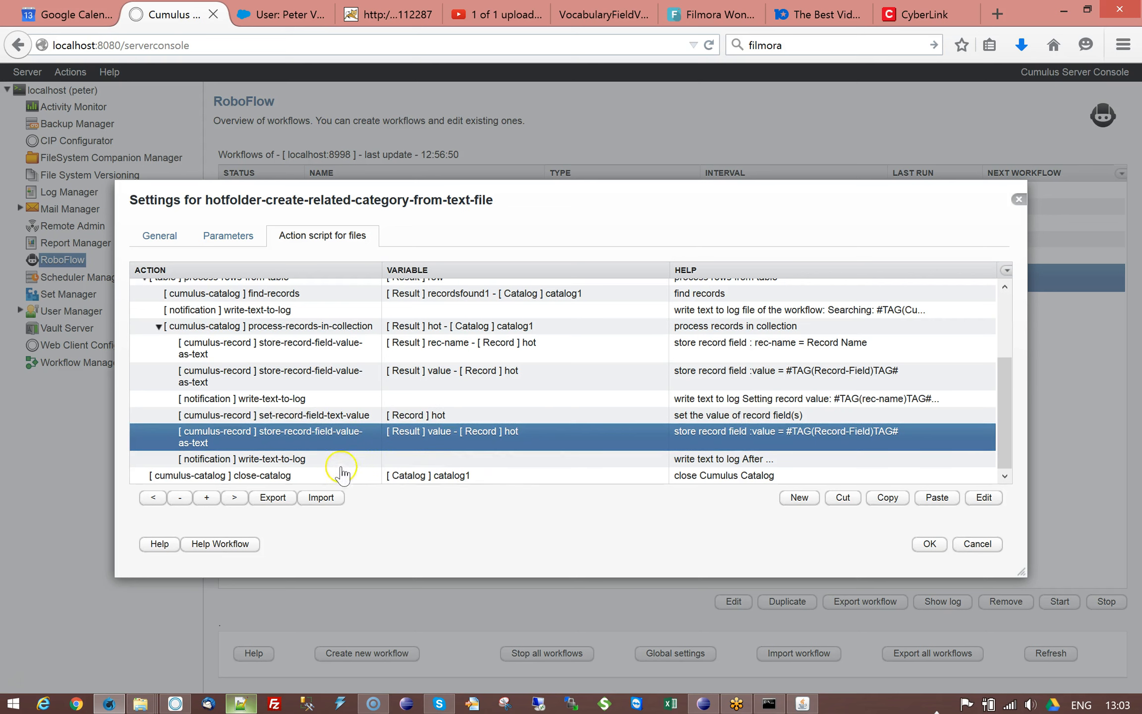
# Step: Browse the action script entries and collapse the nested process-records-in-collection and process-rows-from-table action groups
pyautogui.click(324, 449)
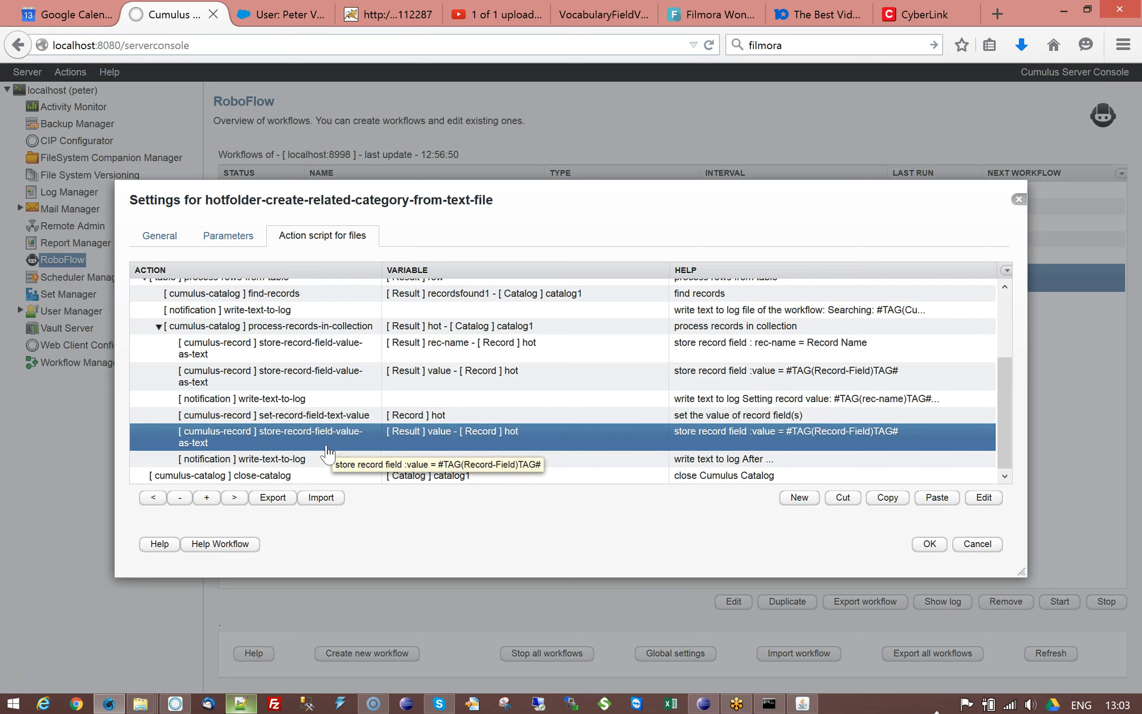
pyautogui.click(317, 459)
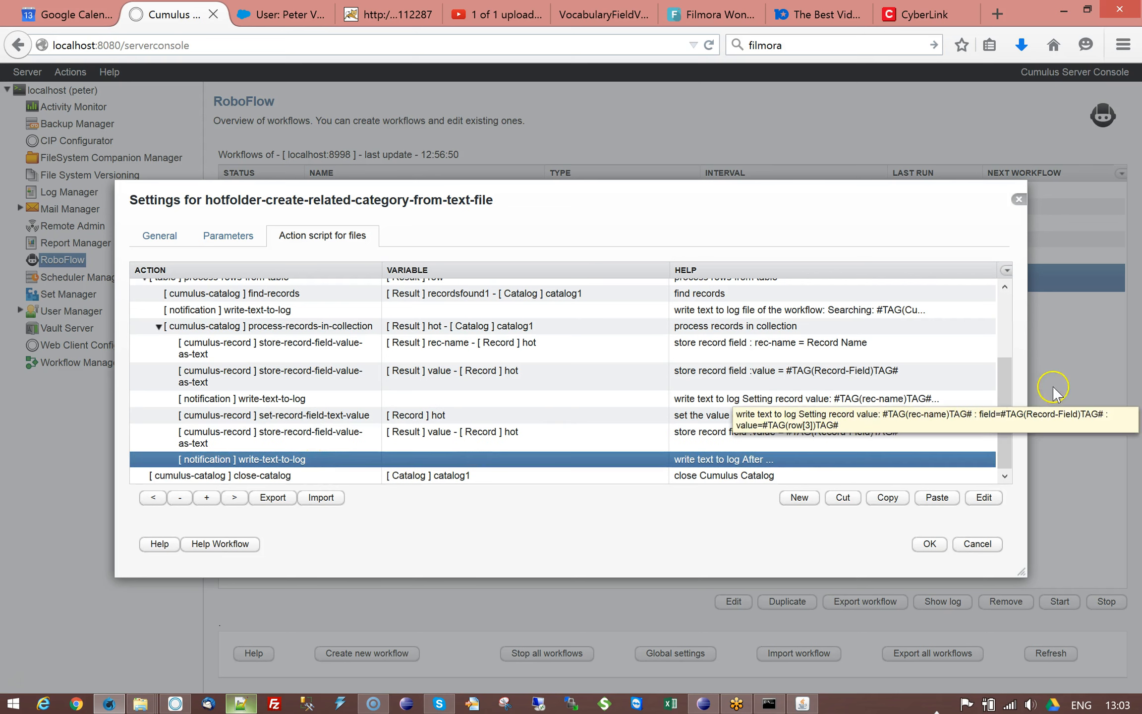
pyautogui.click(158, 326)
pyautogui.click(144, 376)
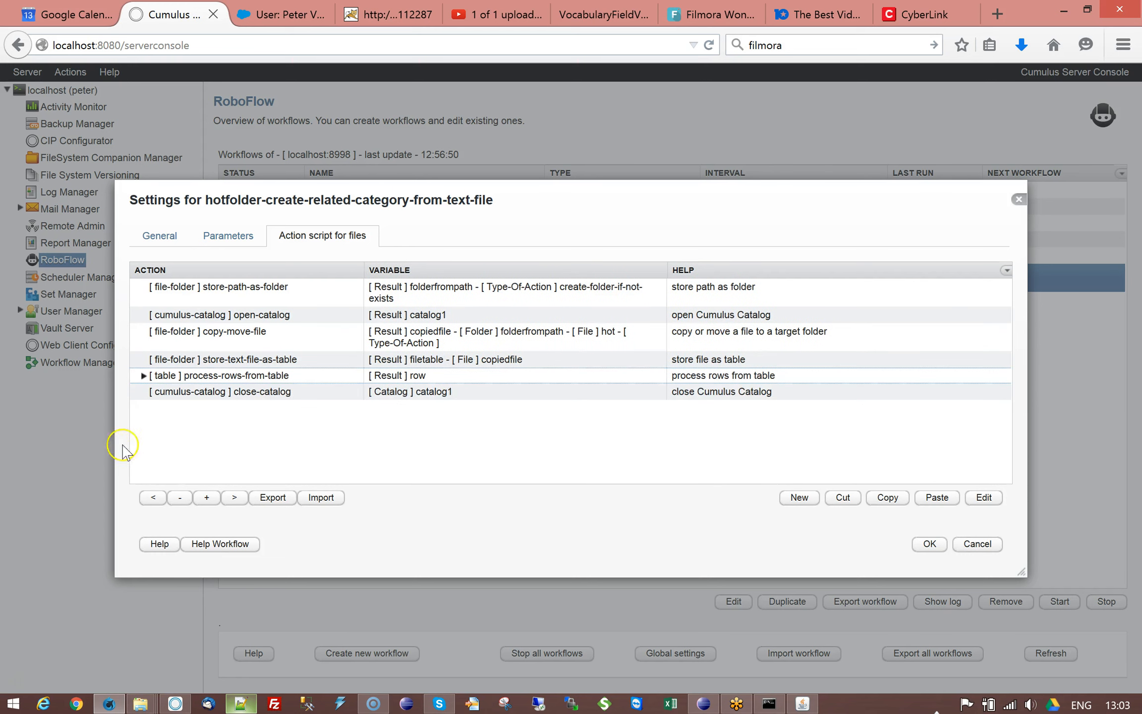
pyautogui.click(249, 394)
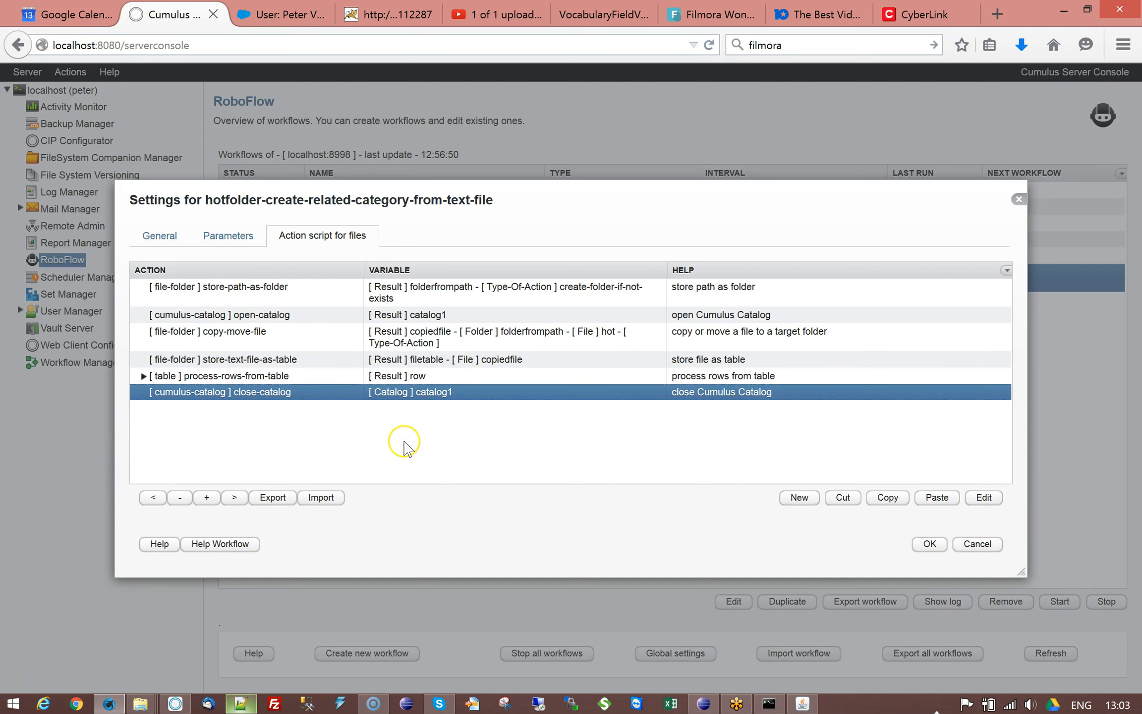
# Step: Review the open-catalog and close-catalog actions, save the workflow settings, and select the hotfolder-create-related-category-from-text-file workflow
pyautogui.click(303, 314)
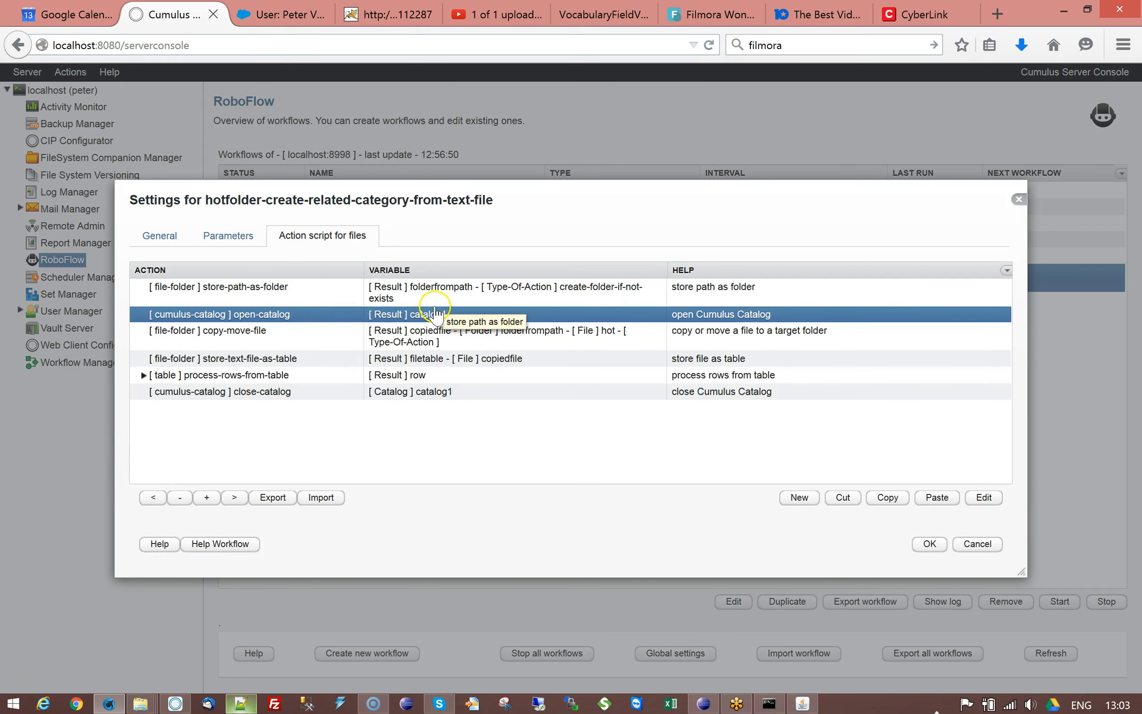
pyautogui.click(297, 396)
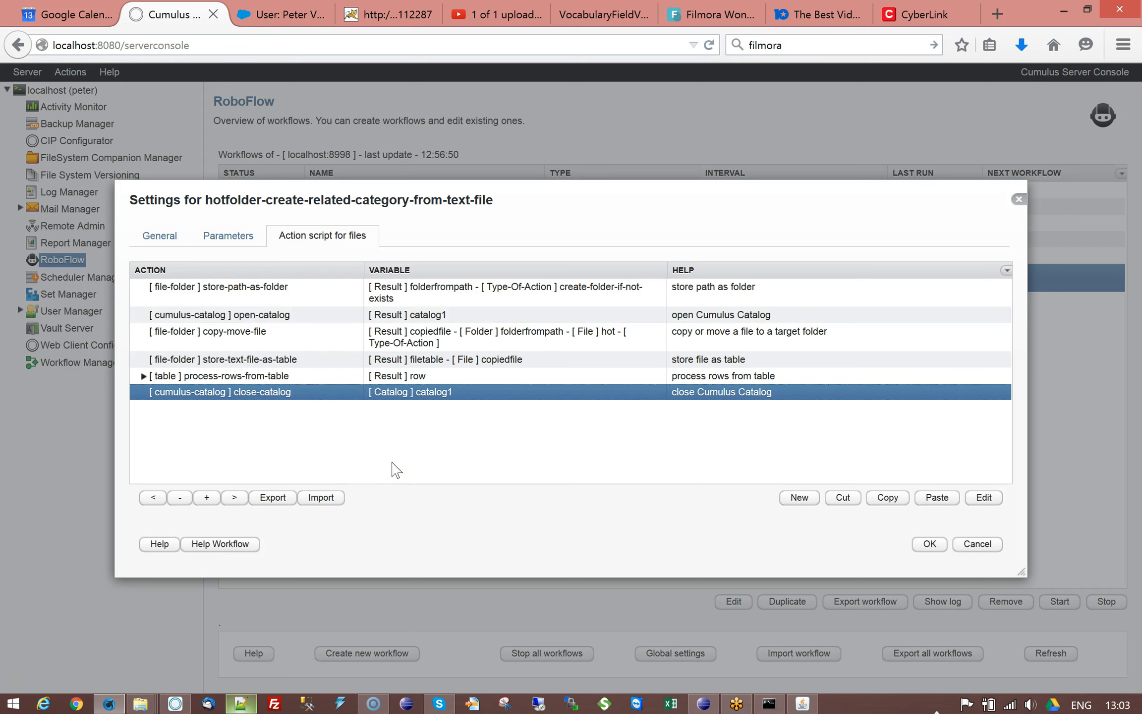
pyautogui.click(928, 543)
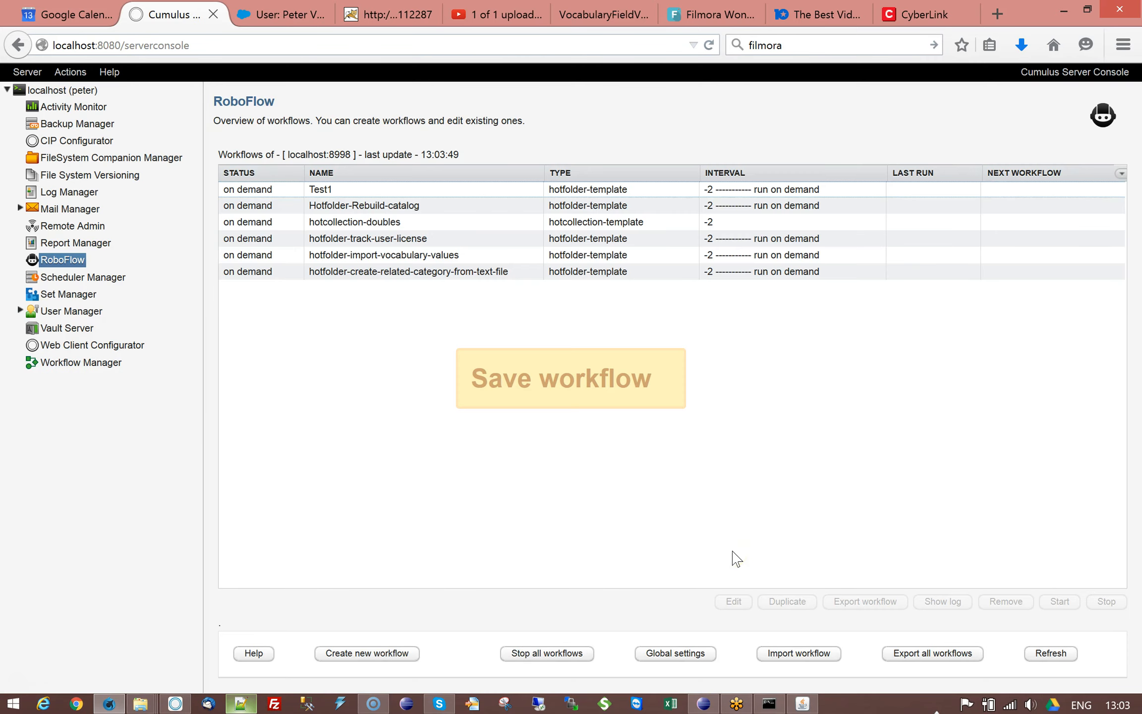
pyautogui.click(356, 273)
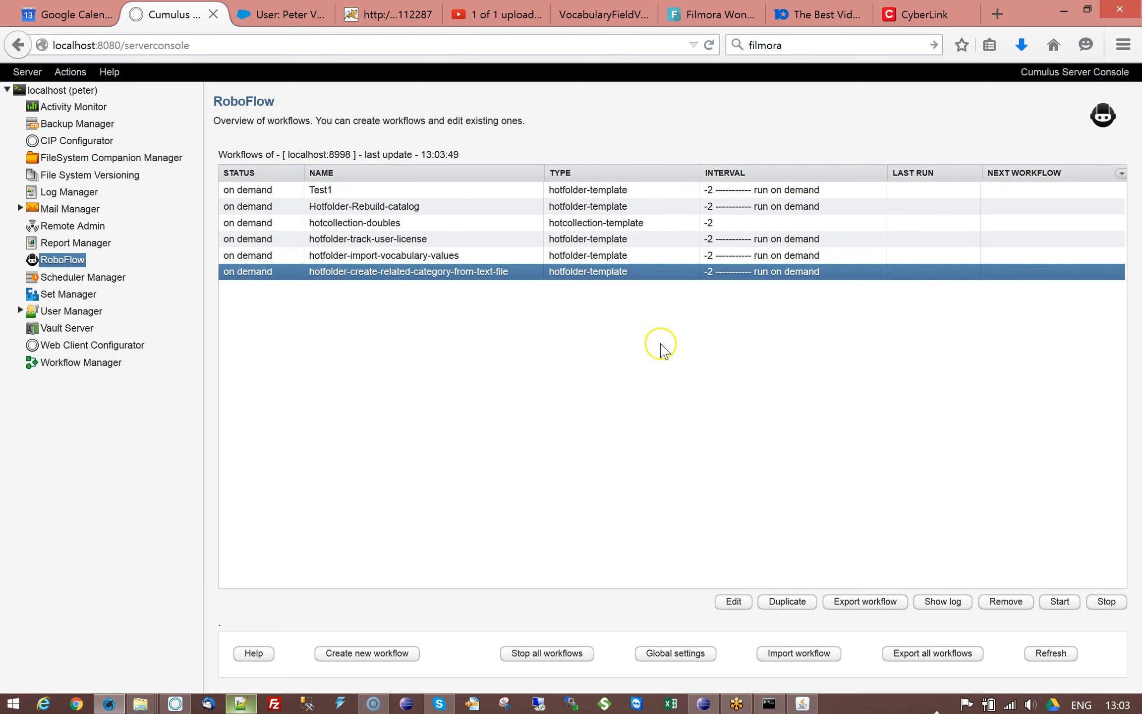
# Step: Examine the category paths on both lines of related.txt in Notepad++, including the ^ markers, and return to the server console
pyautogui.click(243, 702)
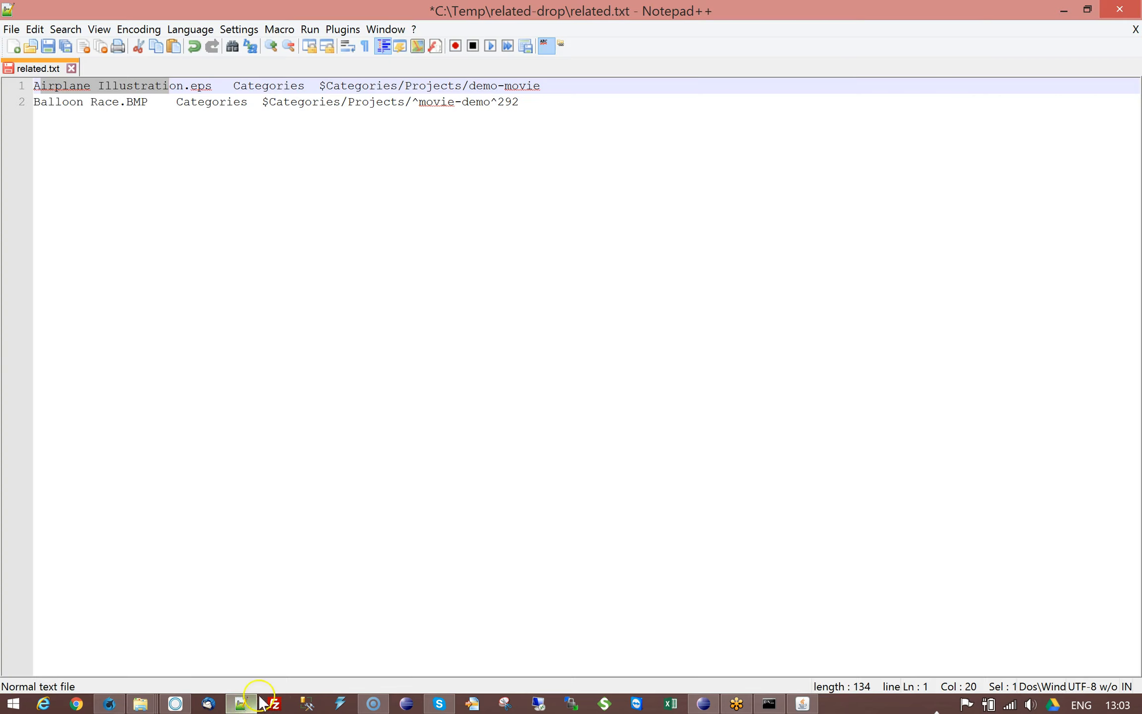
pyautogui.moveTo(319, 85); pyautogui.dragTo(540, 86)
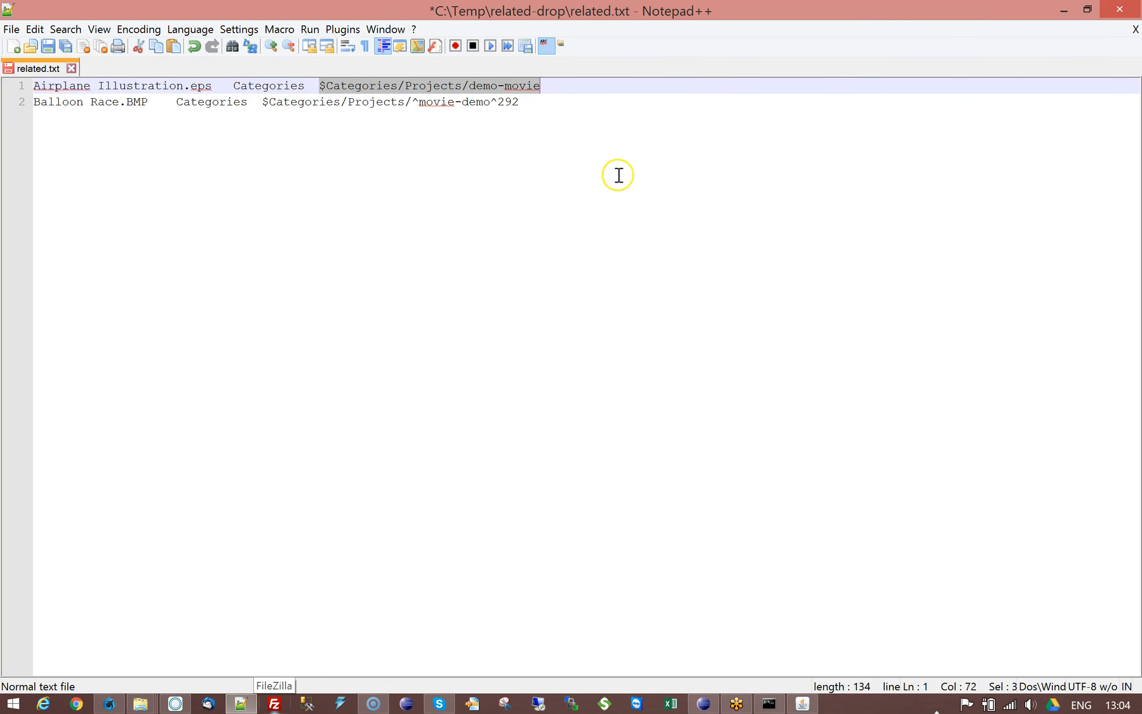
pyautogui.click(520, 135)
pyautogui.moveTo(262, 102); pyautogui.dragTo(435, 102)
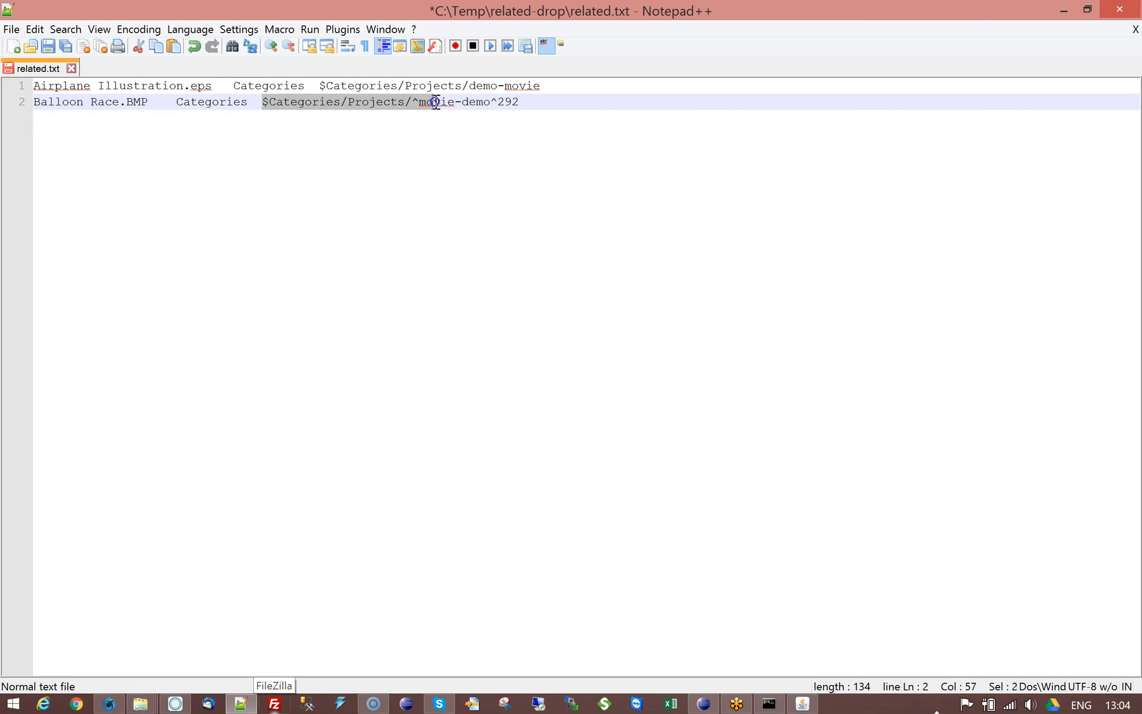
pyautogui.keyDown('shift'); pyautogui.click(421, 103); pyautogui.keyUp('shift')
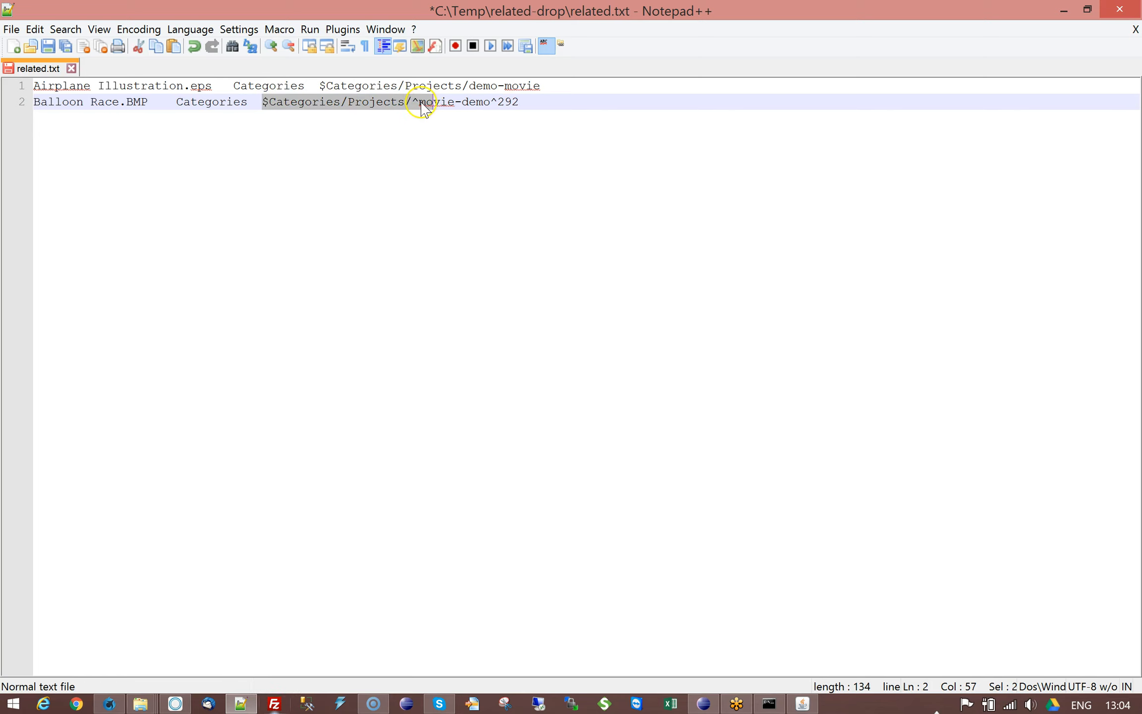
pyautogui.click(415, 102)
pyautogui.moveTo(414, 102); pyautogui.dragTo(419, 103)
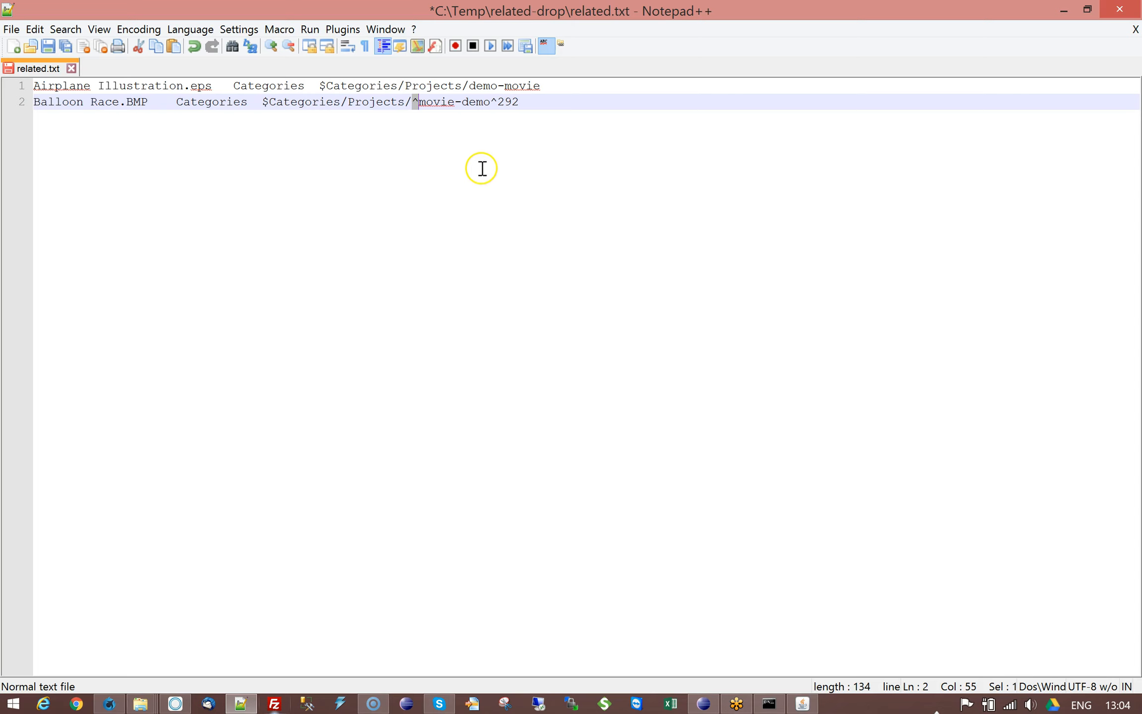
pyautogui.press('End')
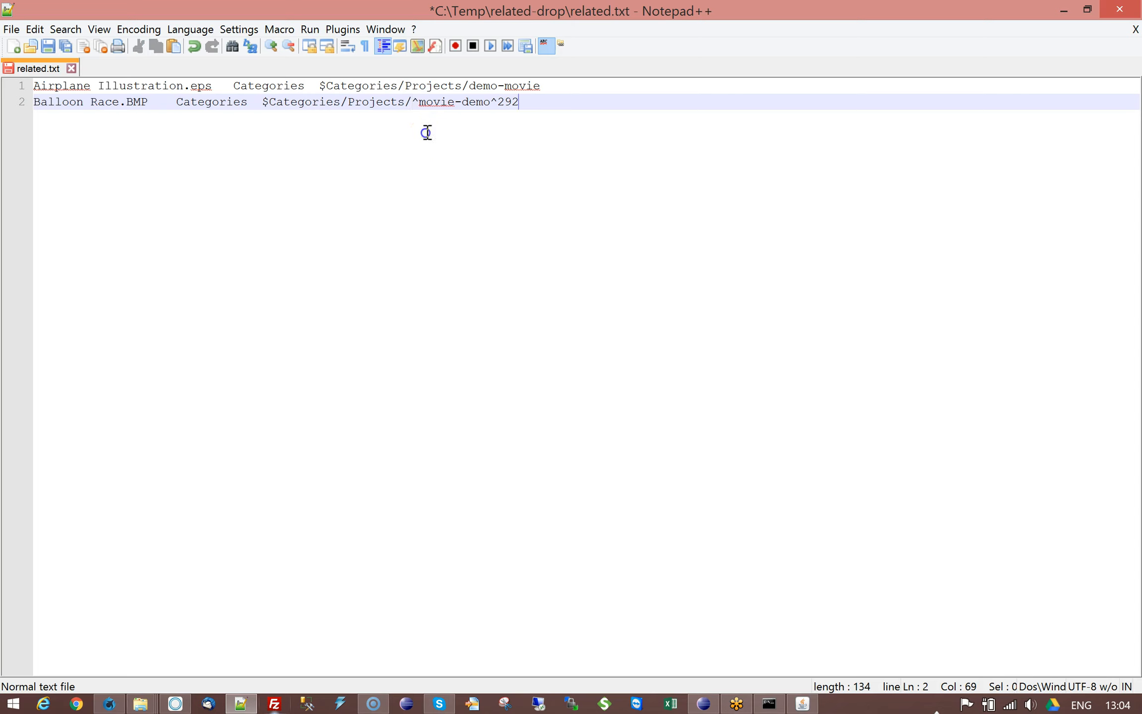
pyautogui.moveTo(413, 102); pyautogui.dragTo(419, 102)
pyautogui.click(431, 125)
pyautogui.click(110, 704)
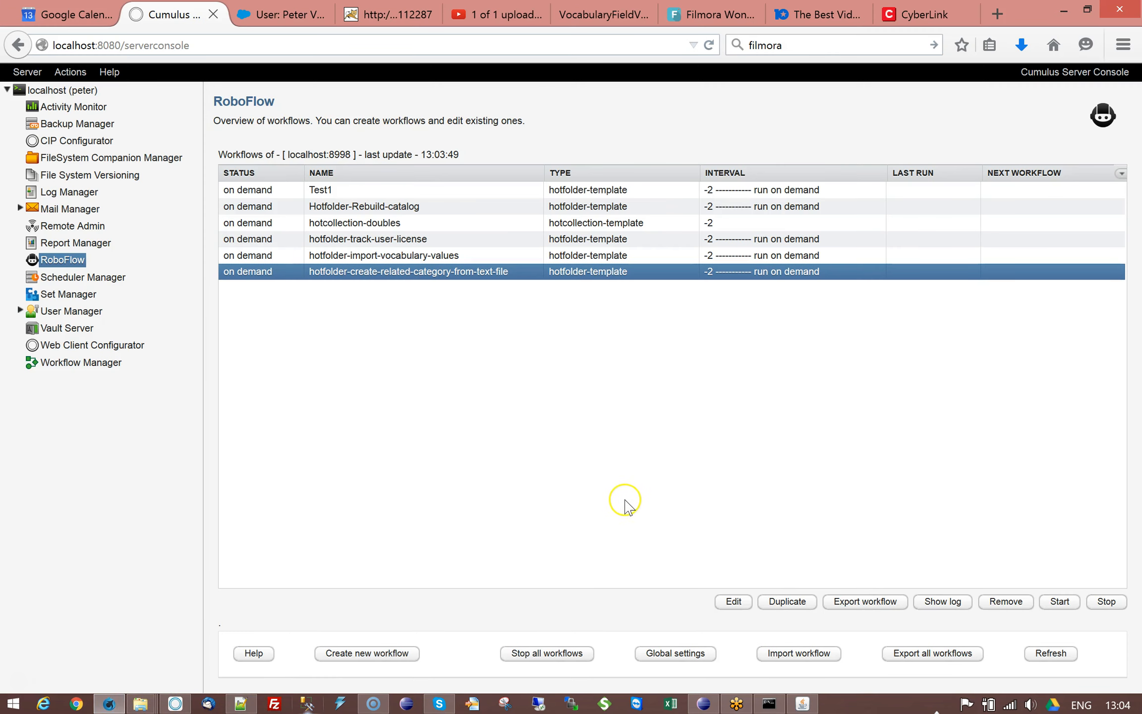